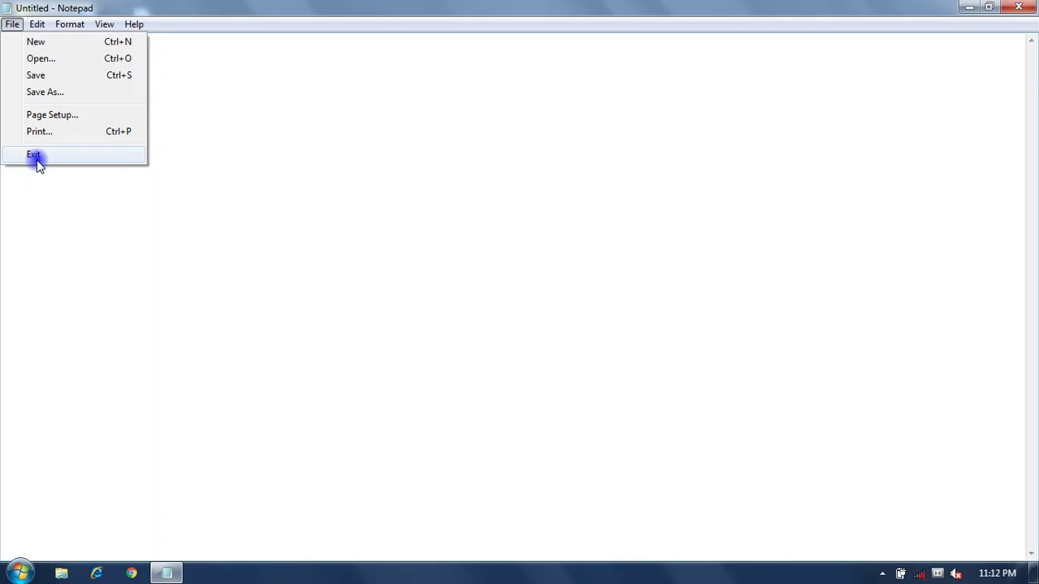
- Close the File menu, look over the Edit menu commands, and show the Format menu
{"action": "left_click", "coordinate": [43, 184]}
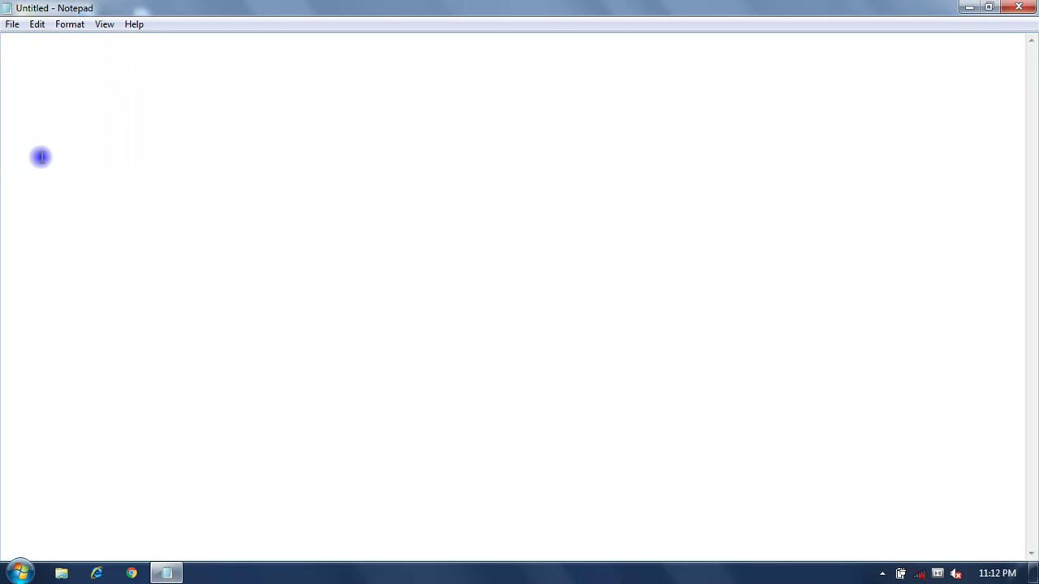
{"action": "left_click", "coordinate": [37, 24]}
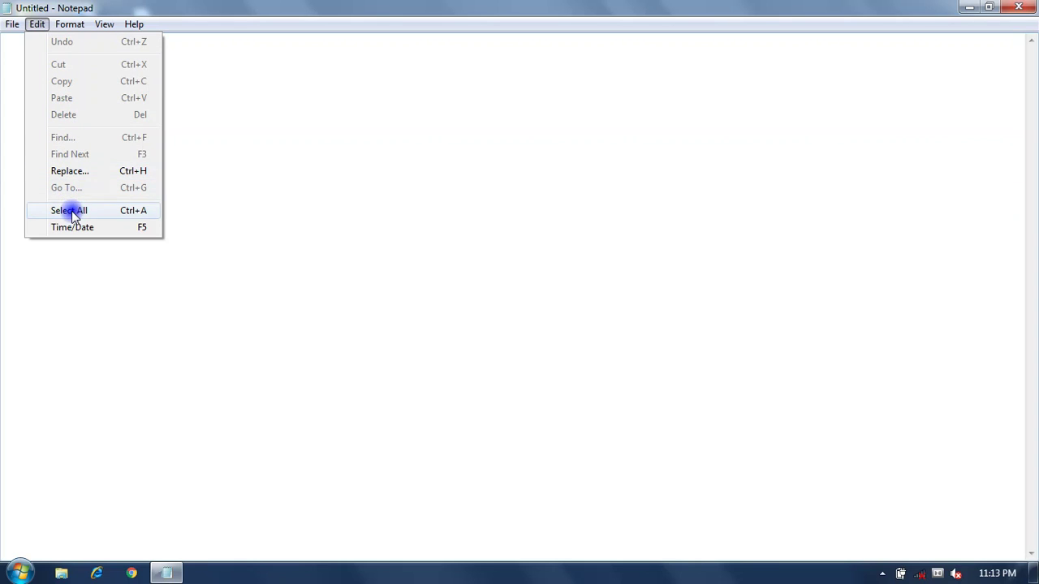
{"action": "left_click", "coordinate": [79, 266]}
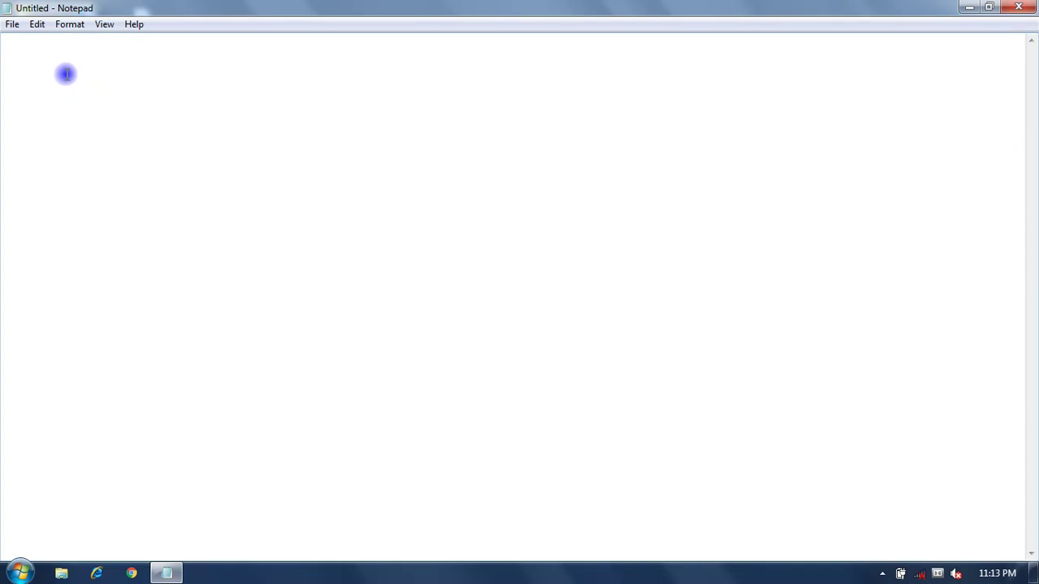
{"action": "left_click", "coordinate": [76, 26]}
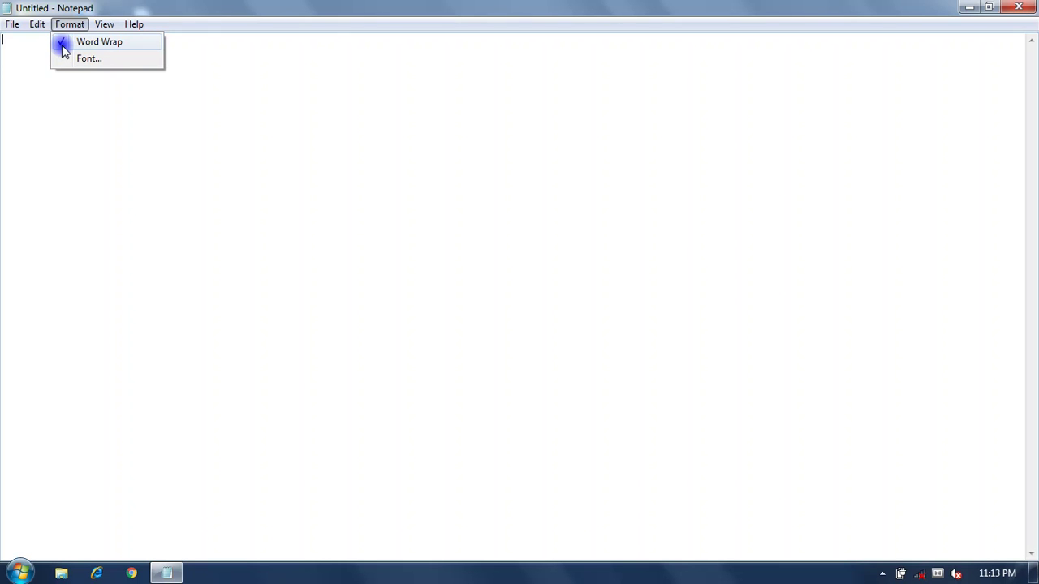
{"action": "left_click", "coordinate": [81, 93]}
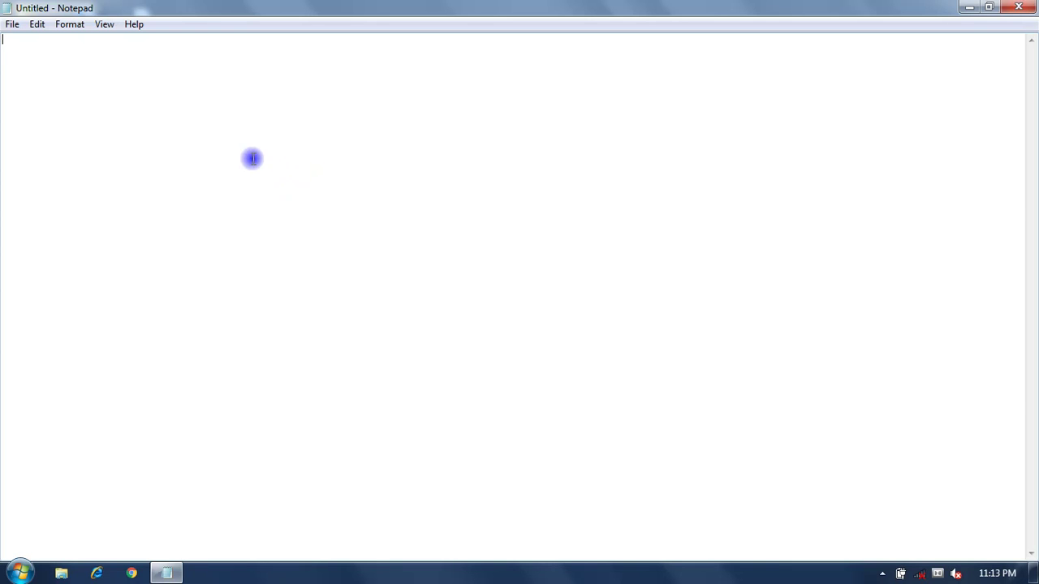
{"action": "left_click", "coordinate": [77, 30]}
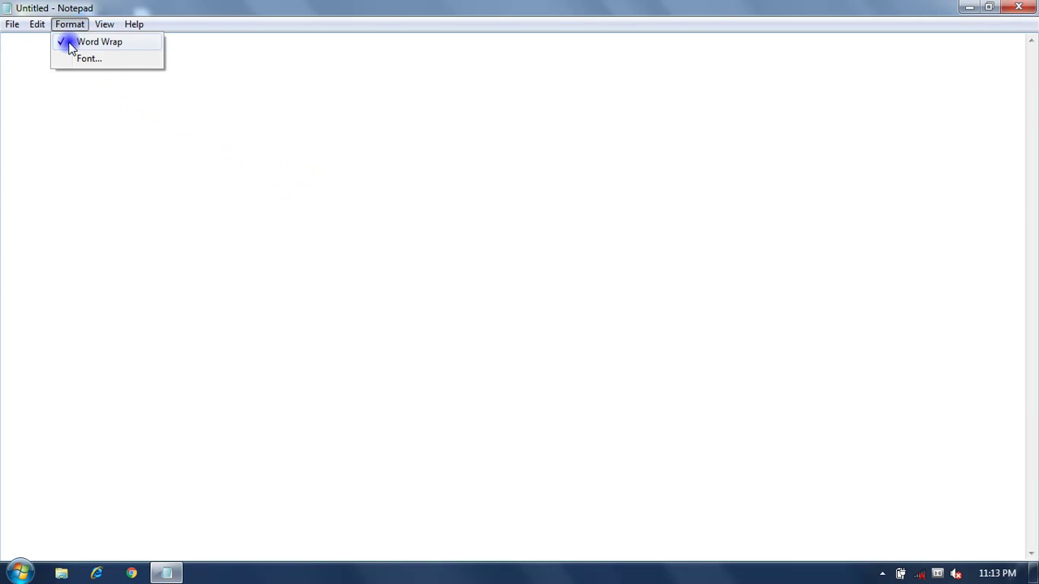
{"action": "left_click", "coordinate": [63, 42]}
{"action": "left_click", "coordinate": [65, 28]}
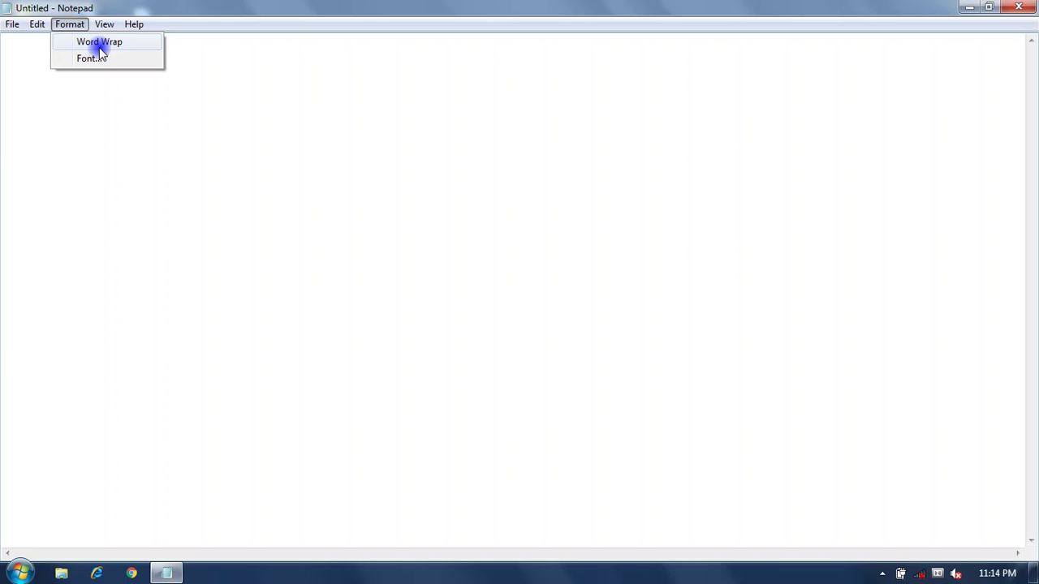
{"action": "left_click", "coordinate": [105, 88]}
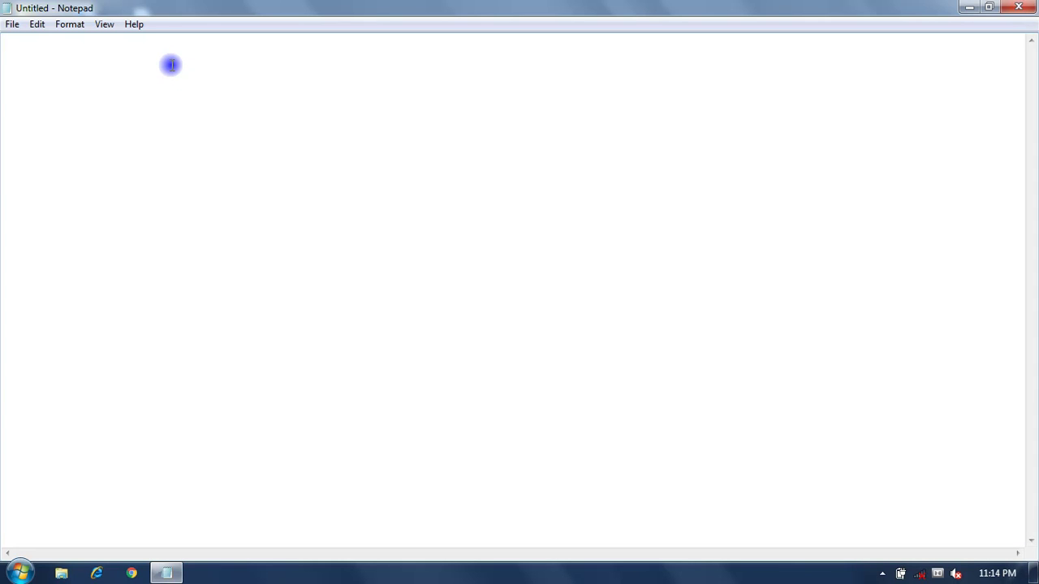
{"action": "left_click", "coordinate": [69, 24]}
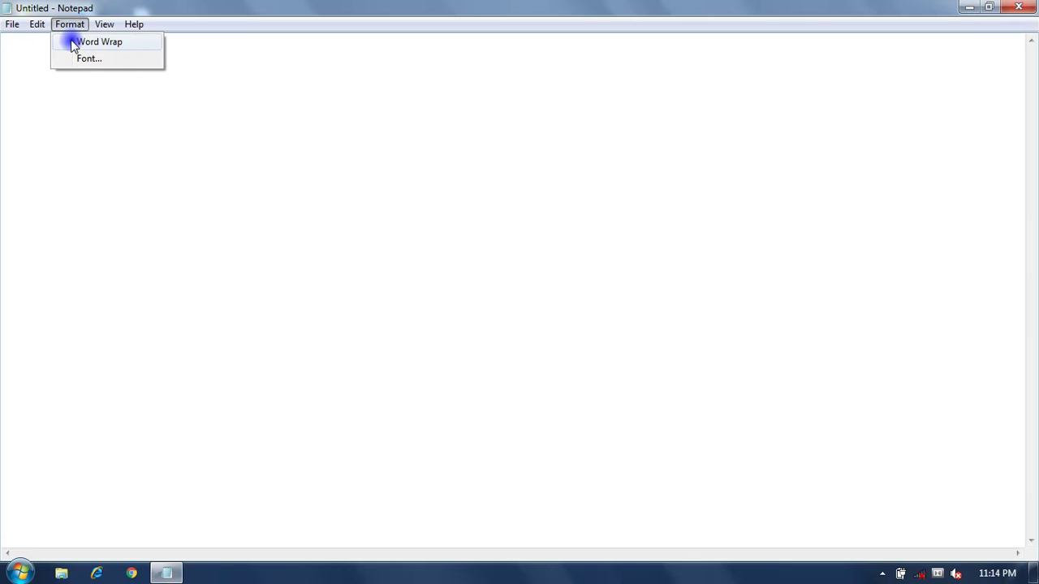
{"action": "left_click", "coordinate": [89, 41]}
{"action": "left_click", "coordinate": [68, 24]}
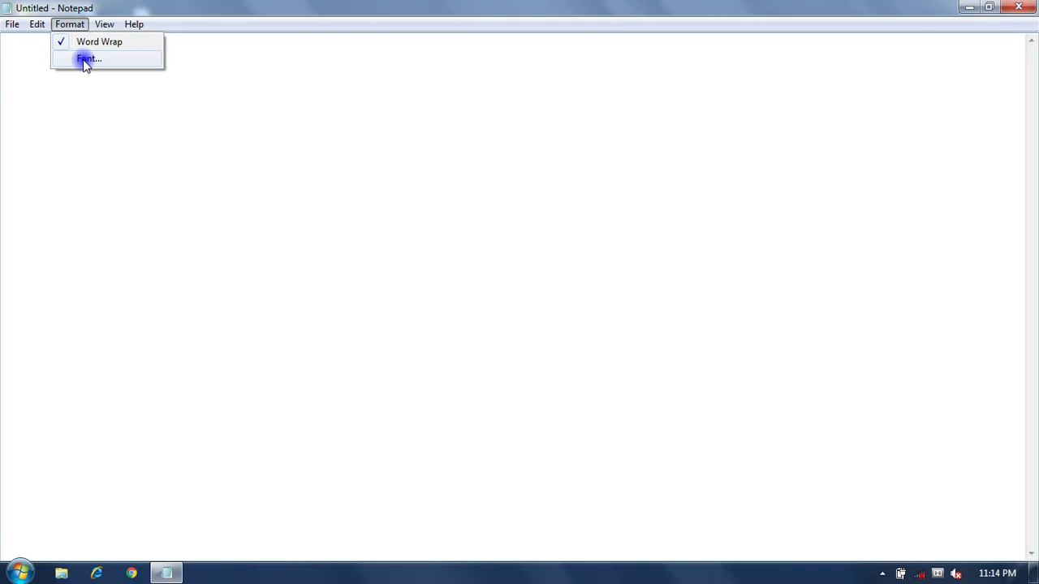
- In the Font dialog, try Algerian and Arial, then settle on Calibri
{"action": "left_click", "coordinate": [86, 61]}
{"action": "left_click_drag", "start_coordinate": [163, 116], "coordinate": [263, 92]}
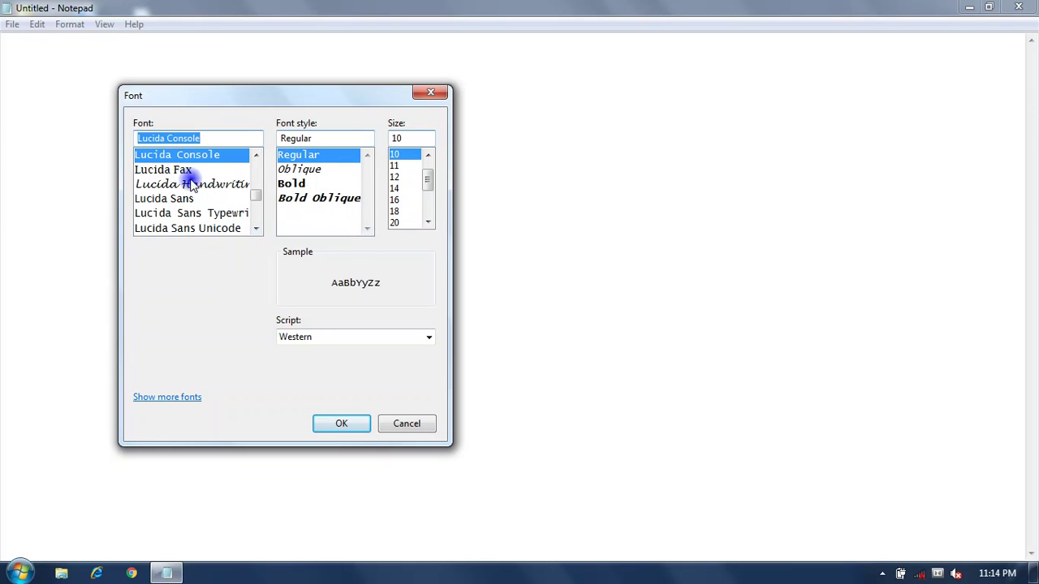
{"action": "left_click_drag", "start_coordinate": [257, 196], "coordinate": [255, 158]}
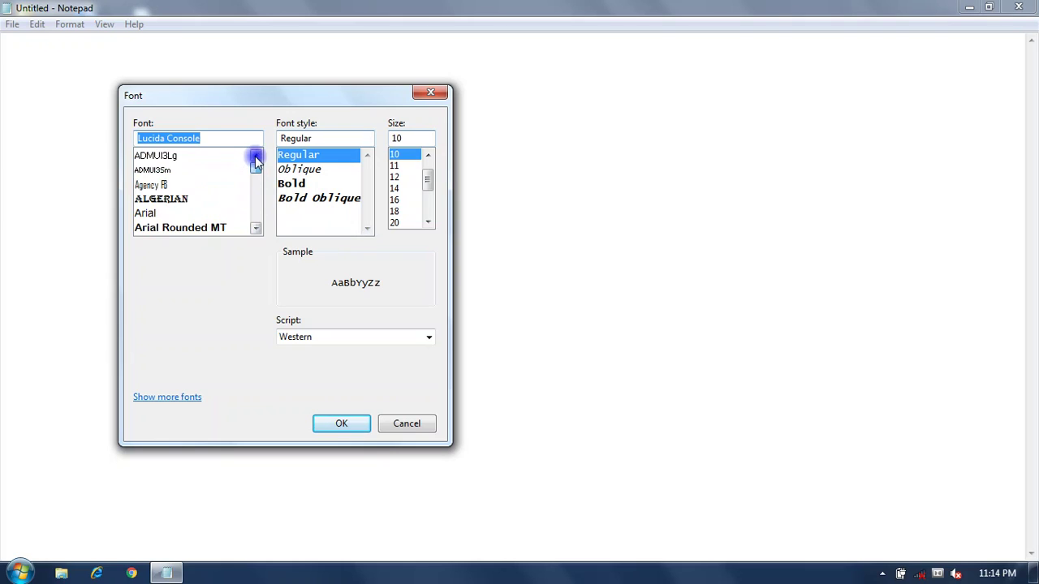
{"action": "left_click", "coordinate": [176, 199]}
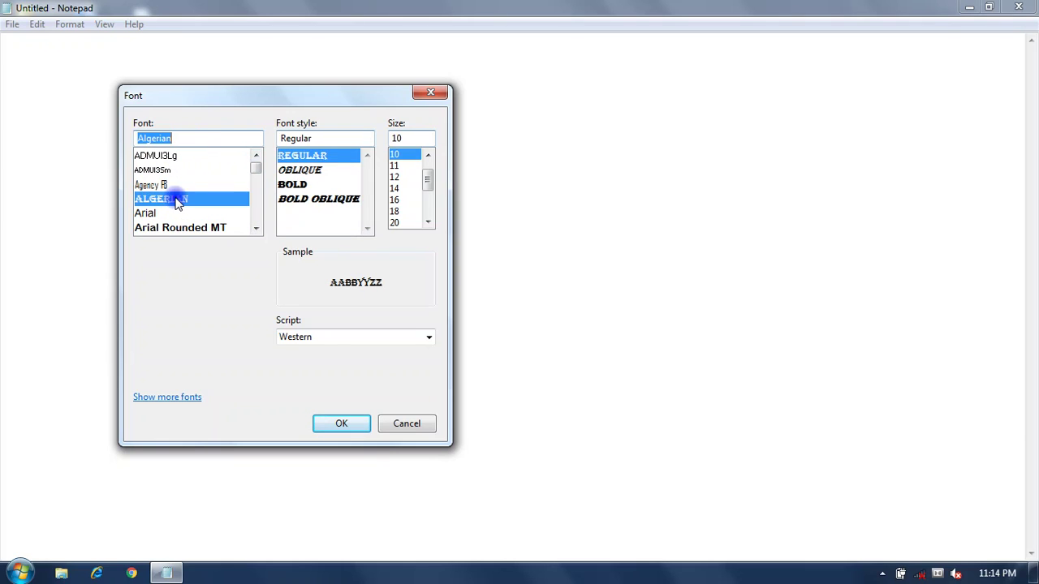
{"action": "left_click", "coordinate": [166, 213]}
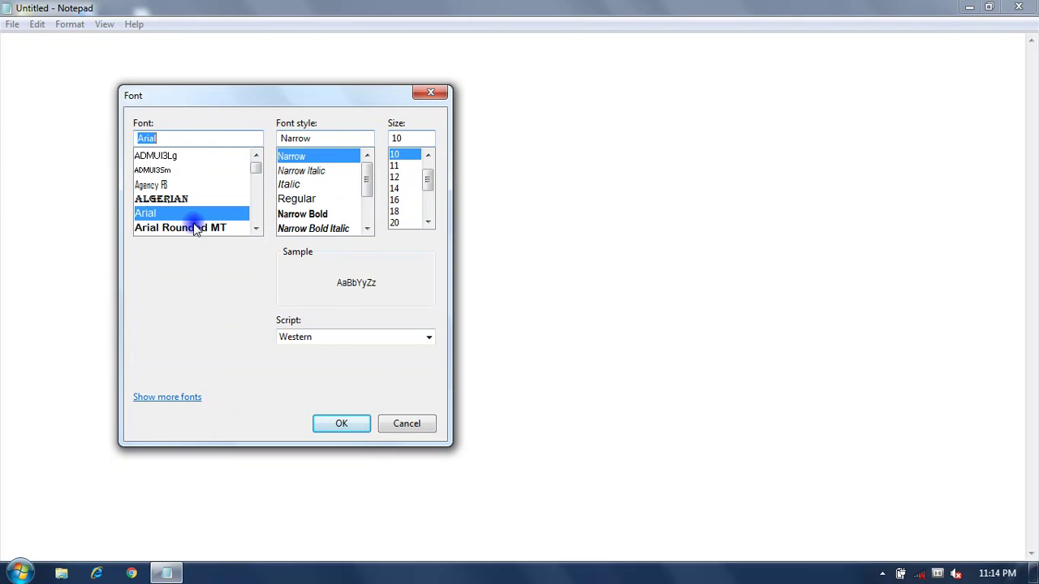
{"action": "left_click", "coordinate": [256, 229]}
{"action": "left_click", "coordinate": [257, 229]}
{"action": "left_click", "coordinate": [256, 229]}
{"action": "left_click", "coordinate": [257, 229]}
{"action": "left_click", "coordinate": [256, 229]}
{"action": "left_click", "coordinate": [260, 182]}
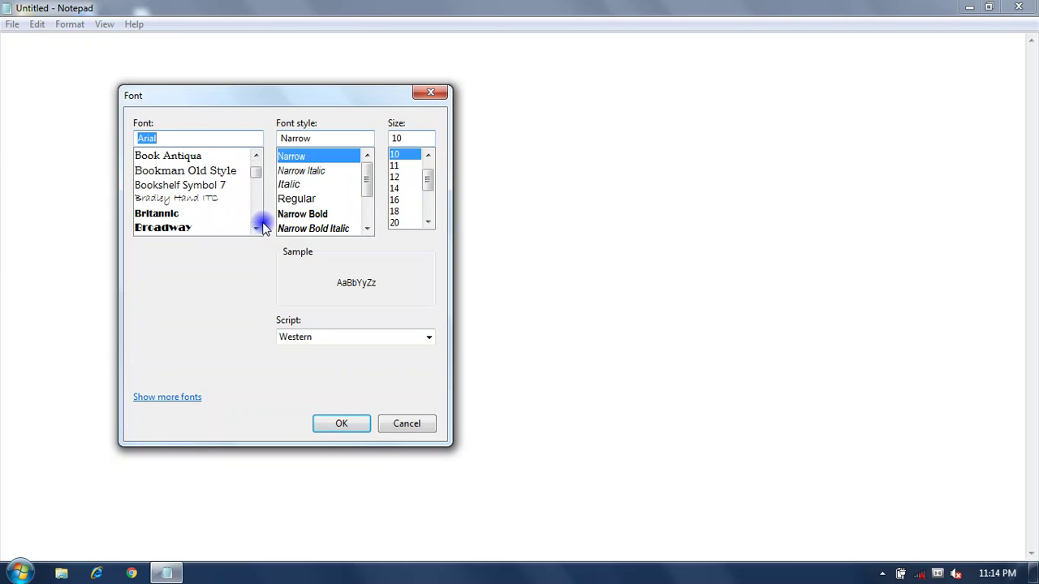
{"action": "left_click", "coordinate": [257, 229]}
{"action": "left_click", "coordinate": [257, 229]}
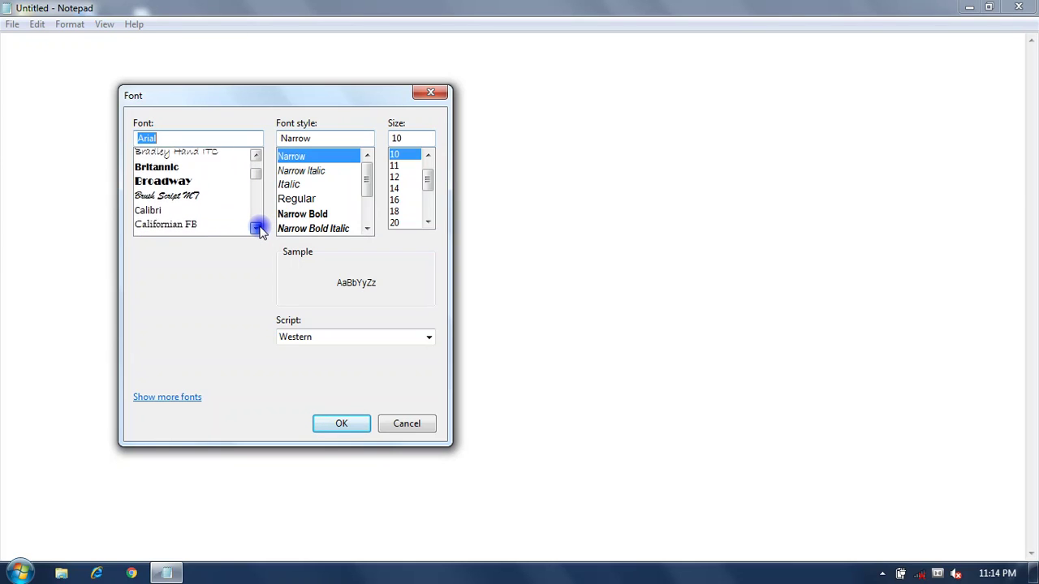
{"action": "left_click", "coordinate": [257, 228]}
{"action": "left_click", "coordinate": [146, 170]}
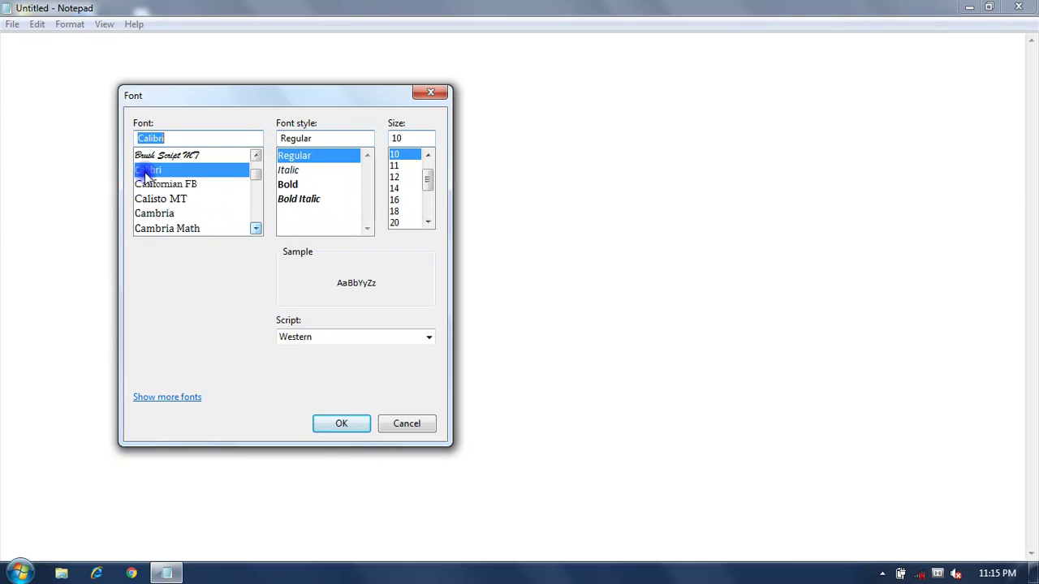
- Keep Calibri in Regular style at size 20 and apply it
{"action": "left_click", "coordinate": [294, 172]}
{"action": "left_click", "coordinate": [292, 186]}
{"action": "left_click", "coordinate": [299, 202]}
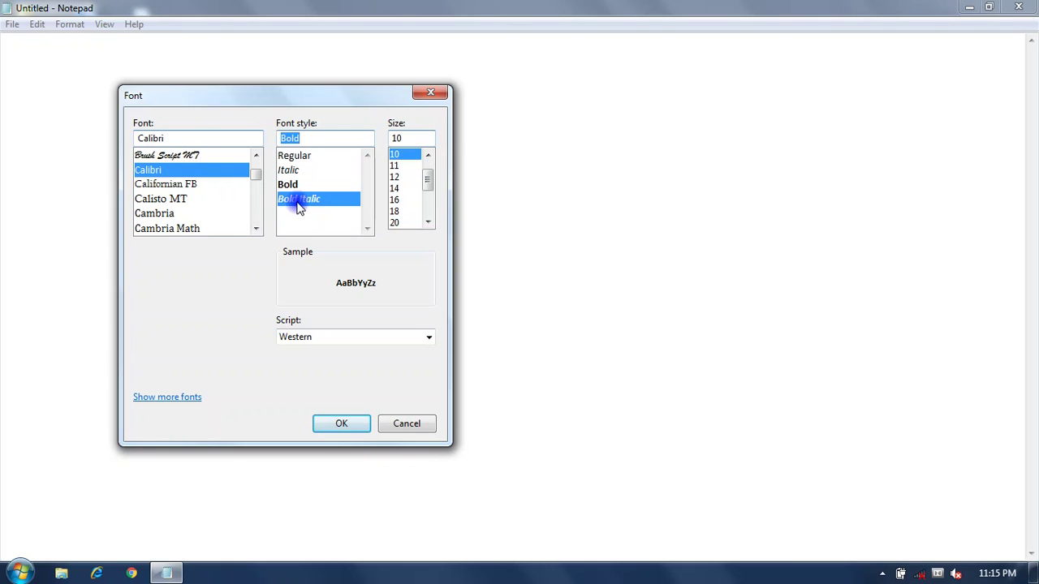
{"action": "left_click", "coordinate": [298, 158]}
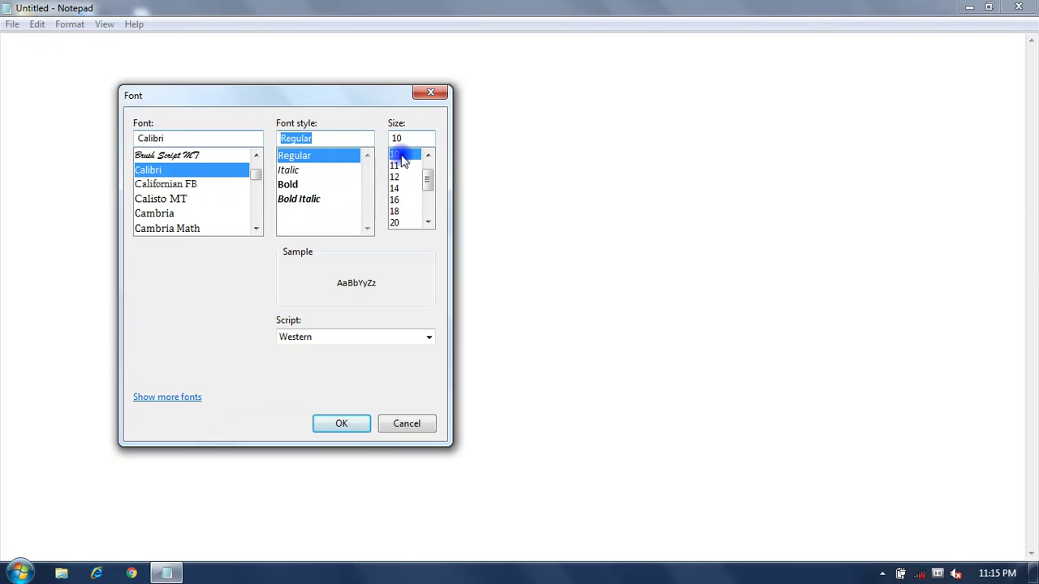
{"action": "left_click_drag", "start_coordinate": [424, 178], "coordinate": [428, 189]}
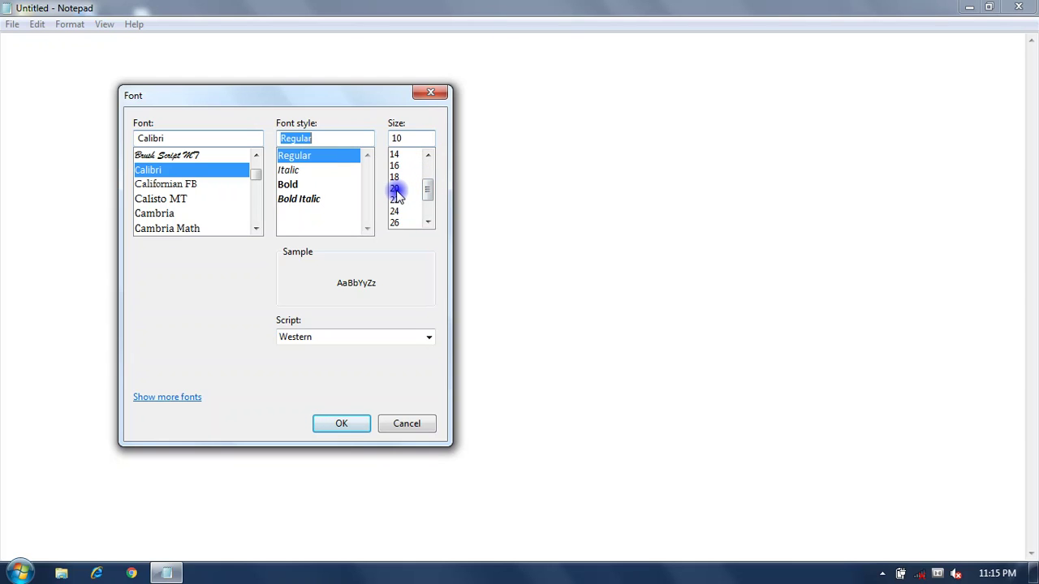
{"action": "left_click", "coordinate": [395, 190]}
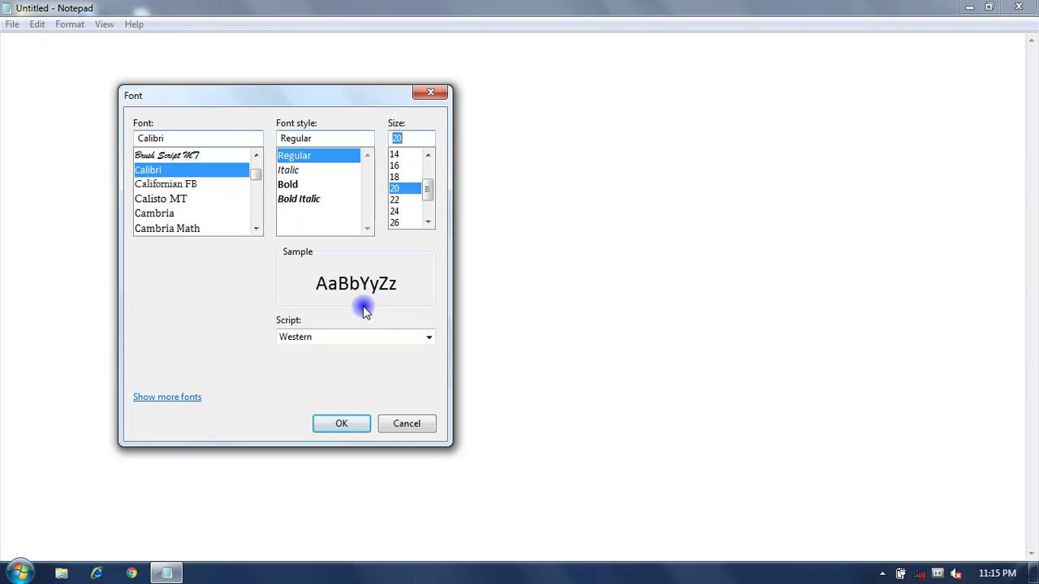
{"action": "left_click", "coordinate": [350, 423]}
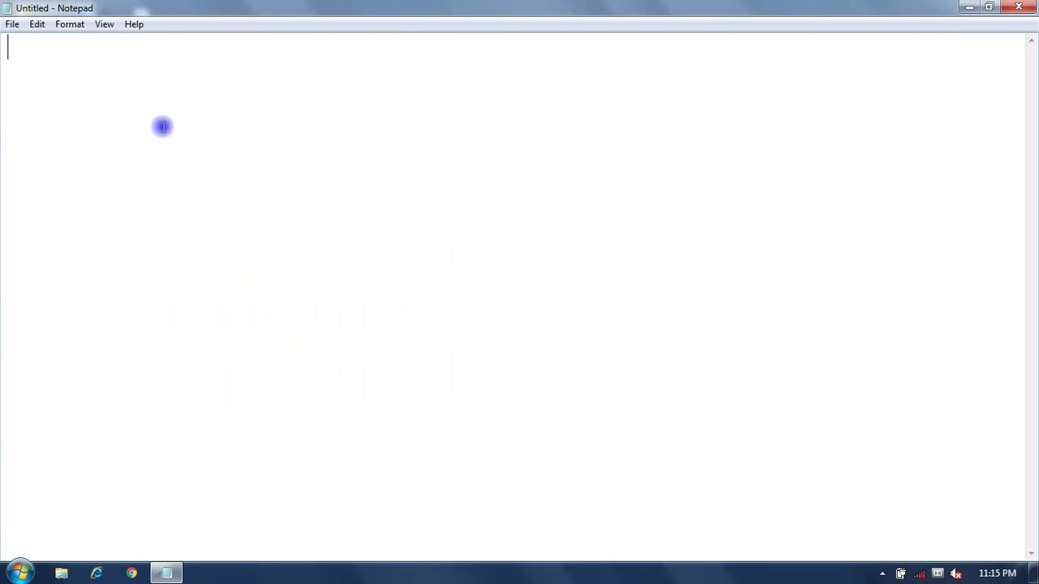
{"action": "left_click", "coordinate": [103, 30]}
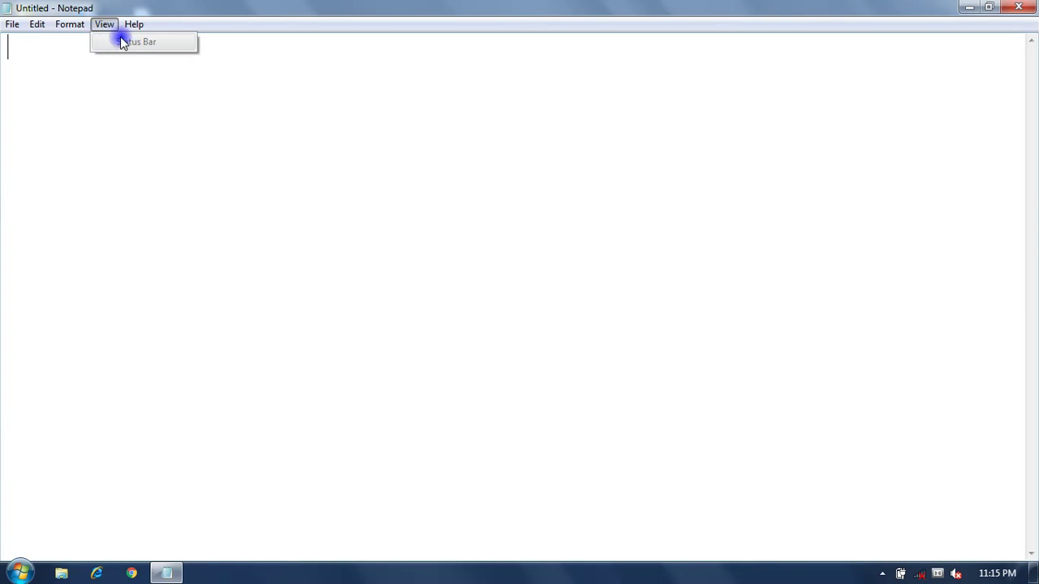
{"action": "left_click", "coordinate": [106, 26]}
{"action": "left_click", "coordinate": [105, 28]}
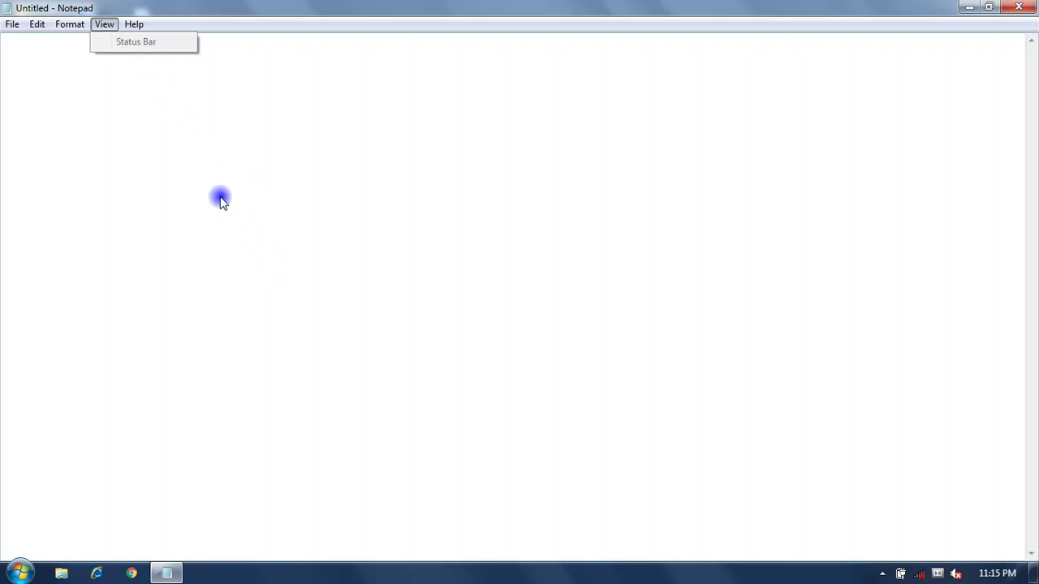
{"action": "mouse_move", "coordinate": [134, 25]}
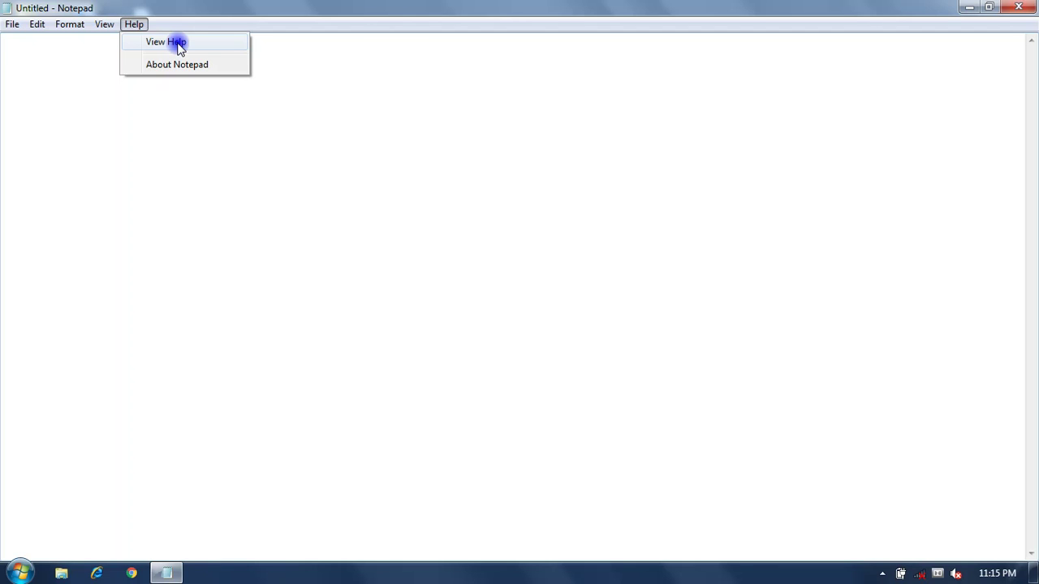
{"action": "left_click", "coordinate": [190, 147]}
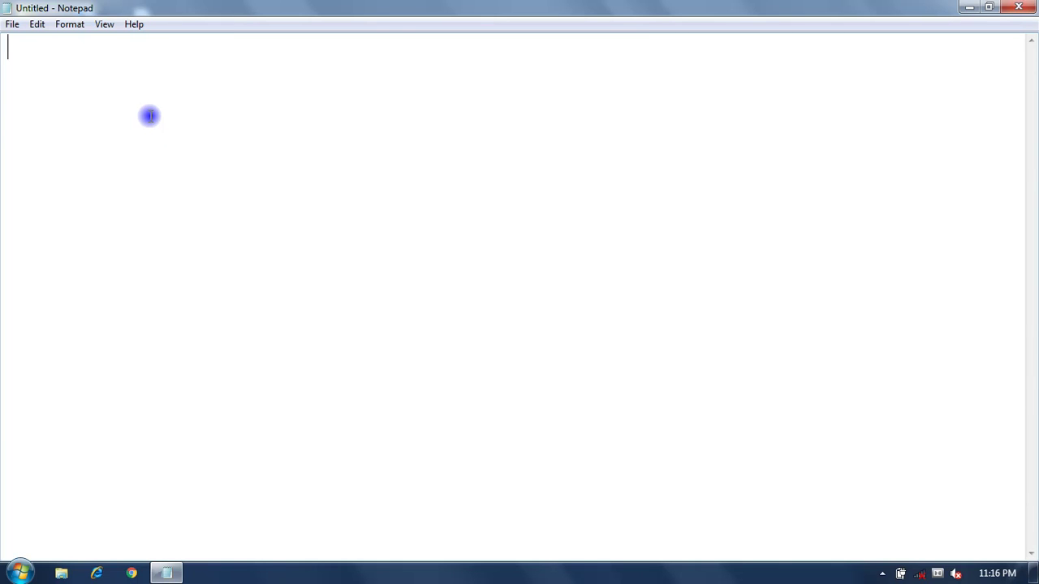
- Type 'class 5th students are good', removing a mistyped 'v' along the way
{"action": "type", "text": "class "}
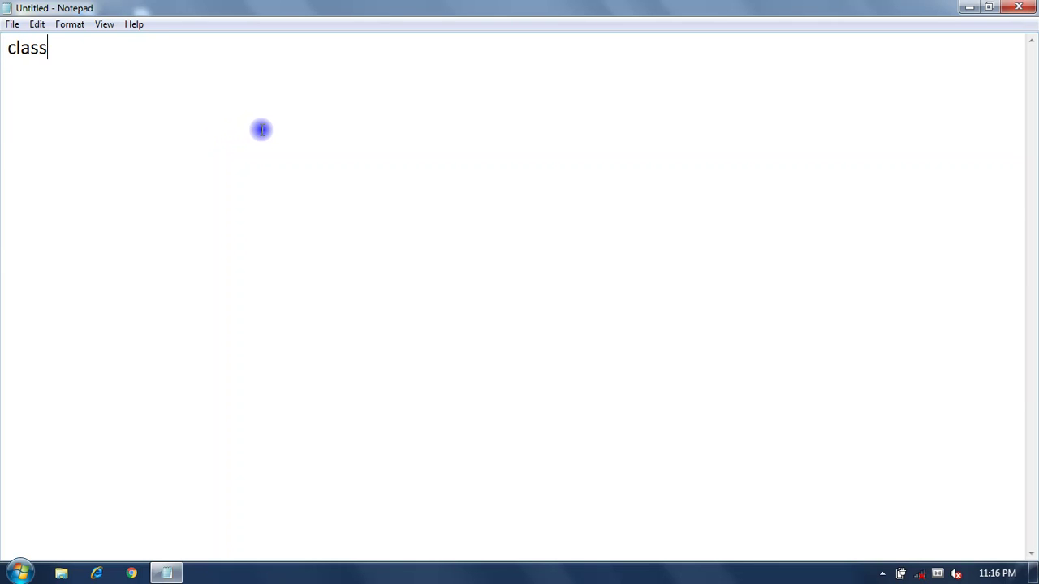
{"action": "type", "text": "5th"}
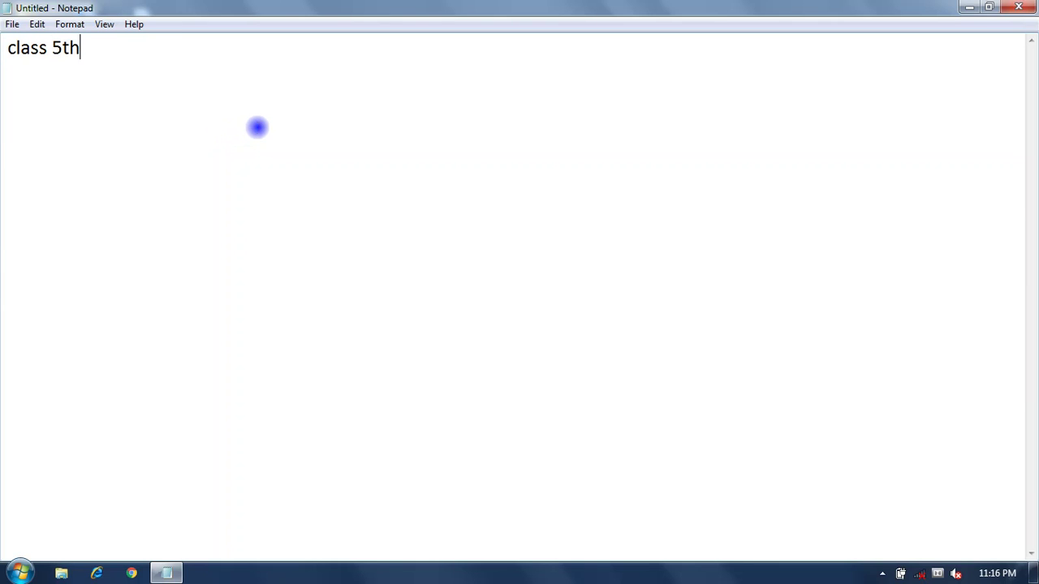
{"action": "type", "text": " stu"}
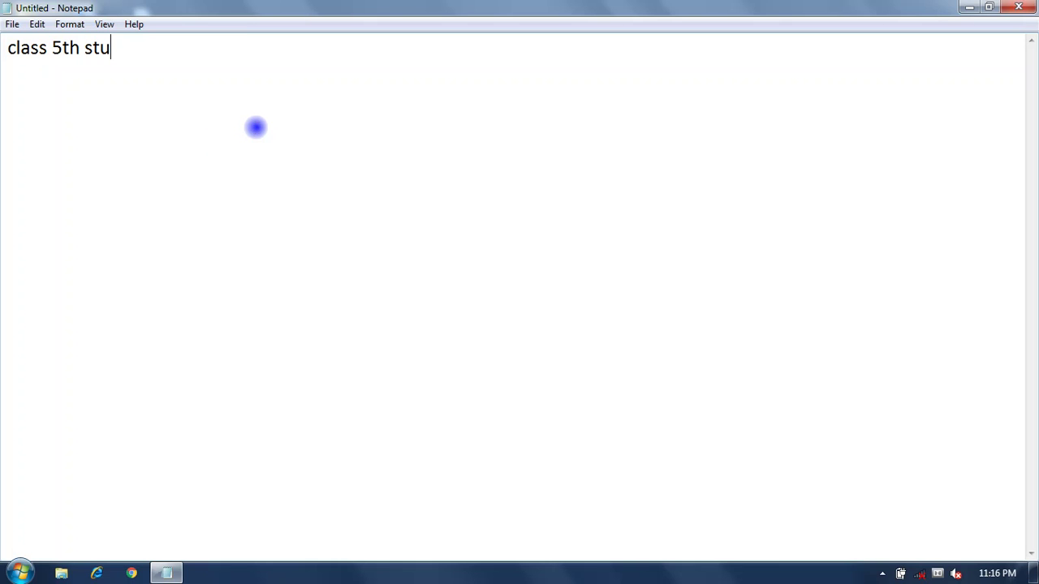
{"action": "type", "text": "dents"}
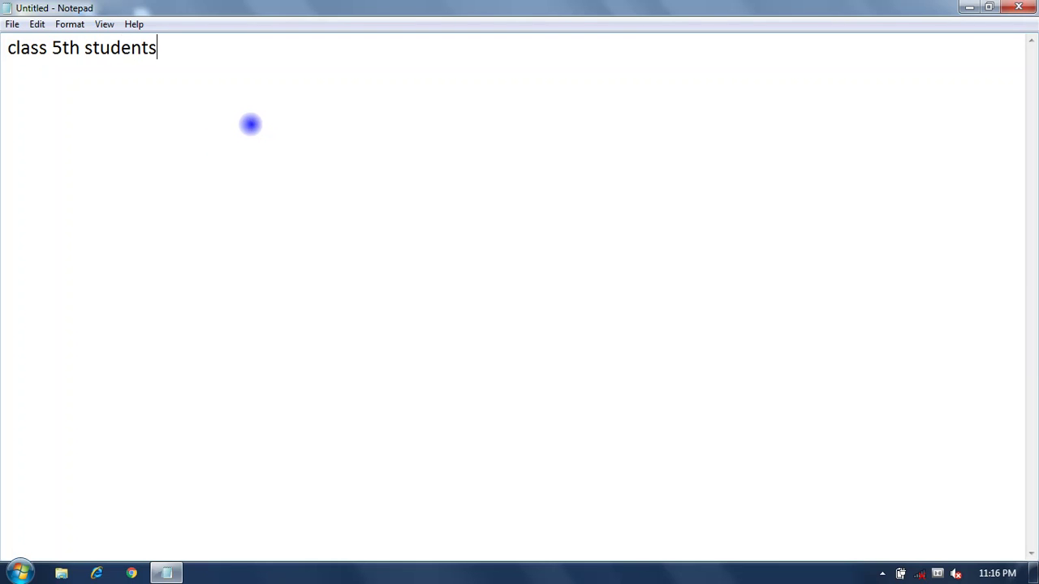
{"action": "type", "text": " are"}
{"action": "type", "text": "v"}
{"action": "key", "text": "BackSpace"}
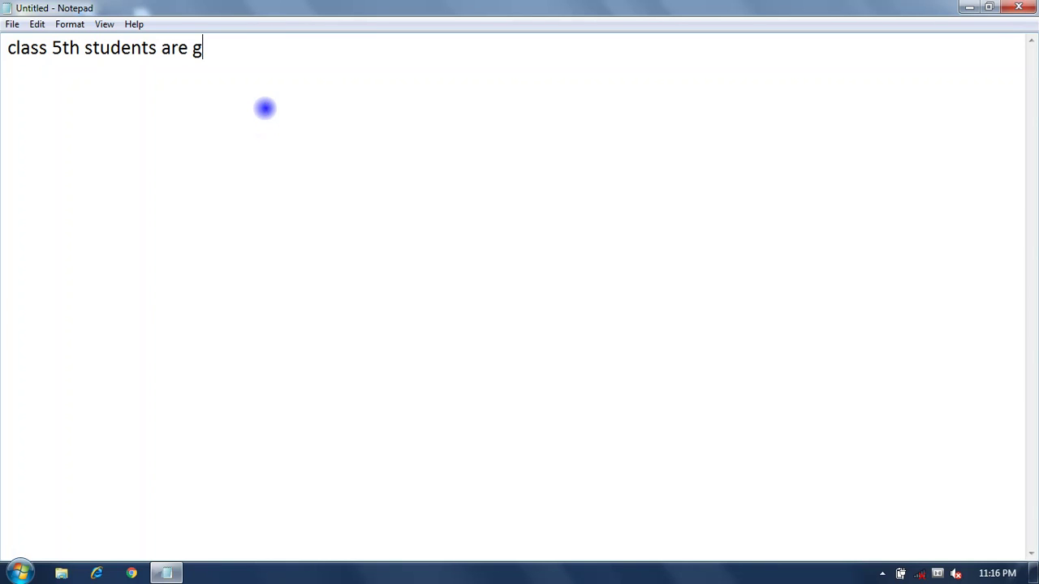
{"action": "type", "text": "good"}
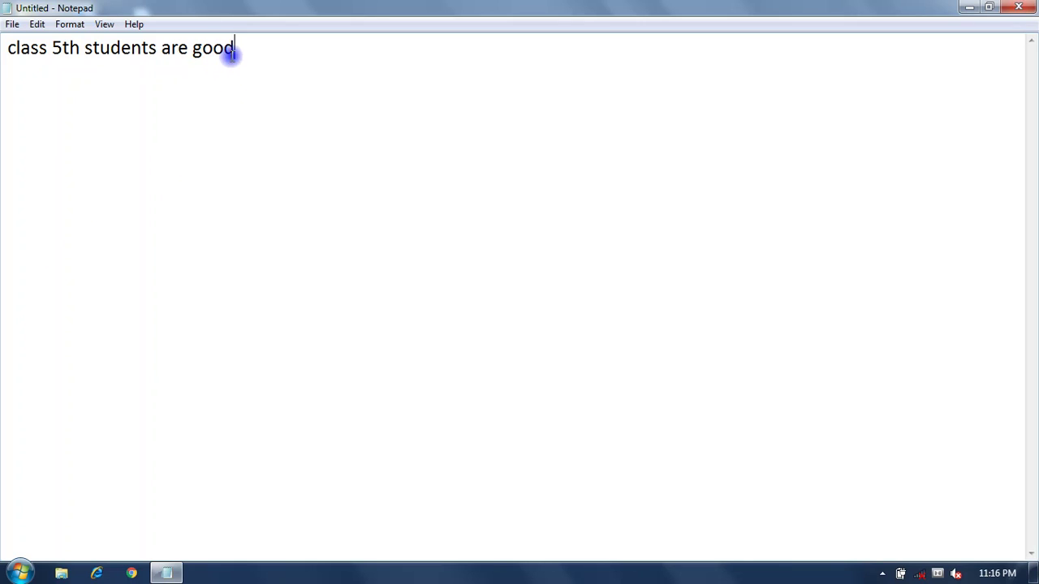
- Select all the text of the sentence
{"action": "left_click", "coordinate": [110, 24]}
{"action": "left_click", "coordinate": [173, 97]}
{"action": "left_click", "coordinate": [245, 53]}
{"action": "left_click_drag", "start_coordinate": [245, 52], "coordinate": [8, 73]}
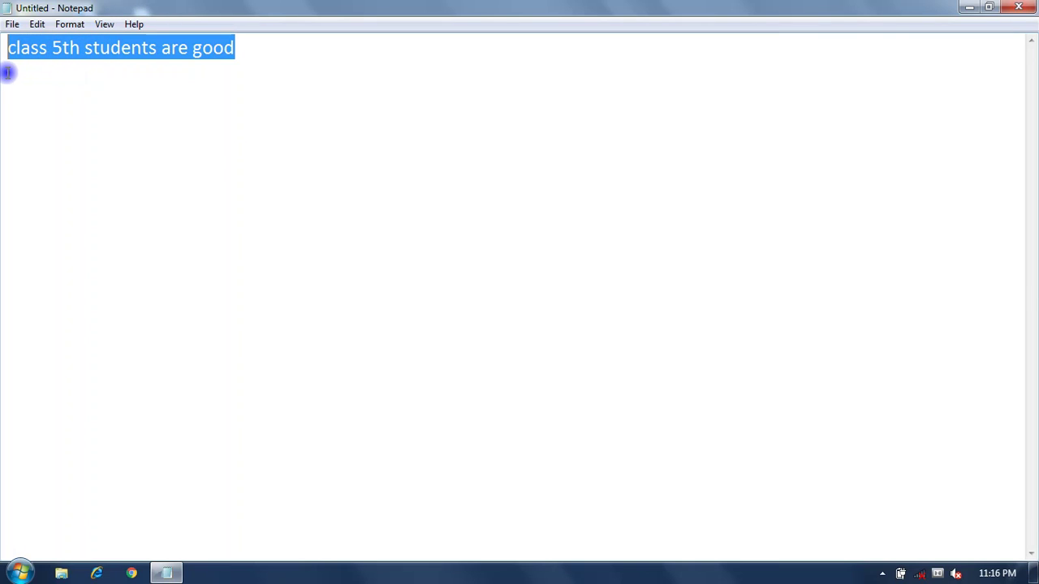
{"action": "left_click", "coordinate": [41, 97]}
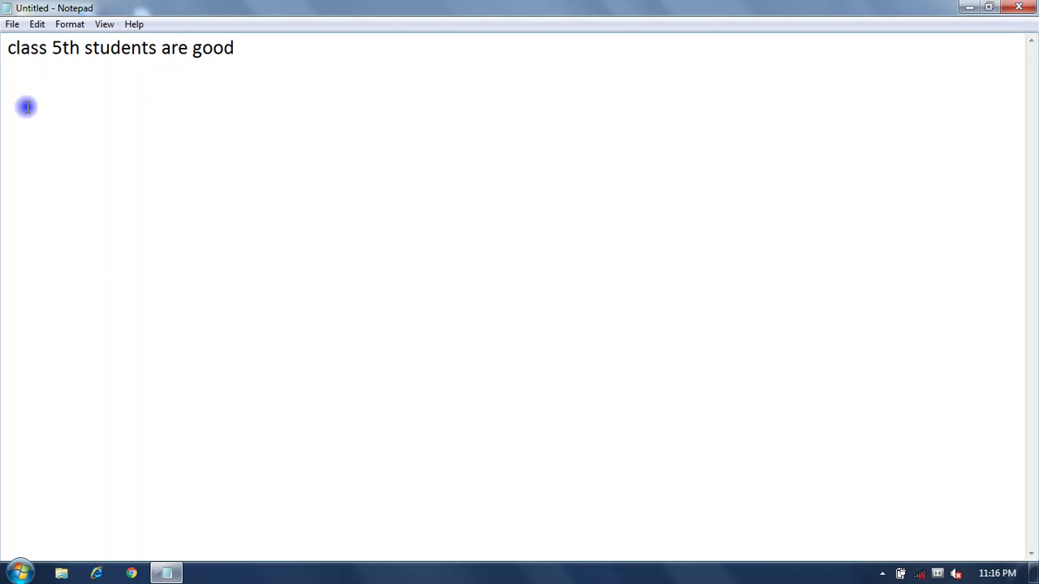
{"action": "key", "text": "ctrl+a"}
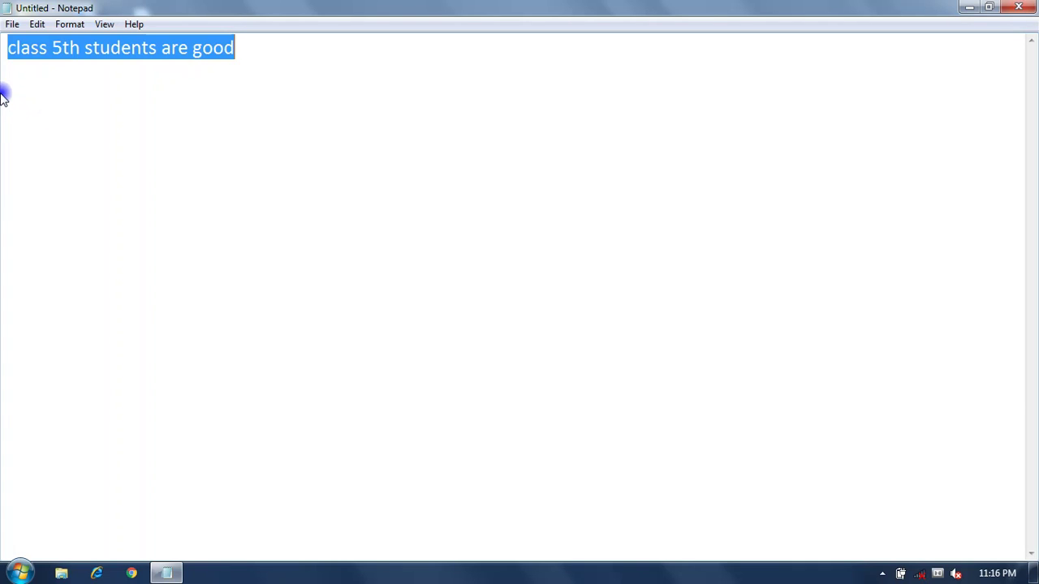
- Change the font to Colonna MT, Regular, size 24, then deselect the line
{"action": "left_click", "coordinate": [68, 27]}
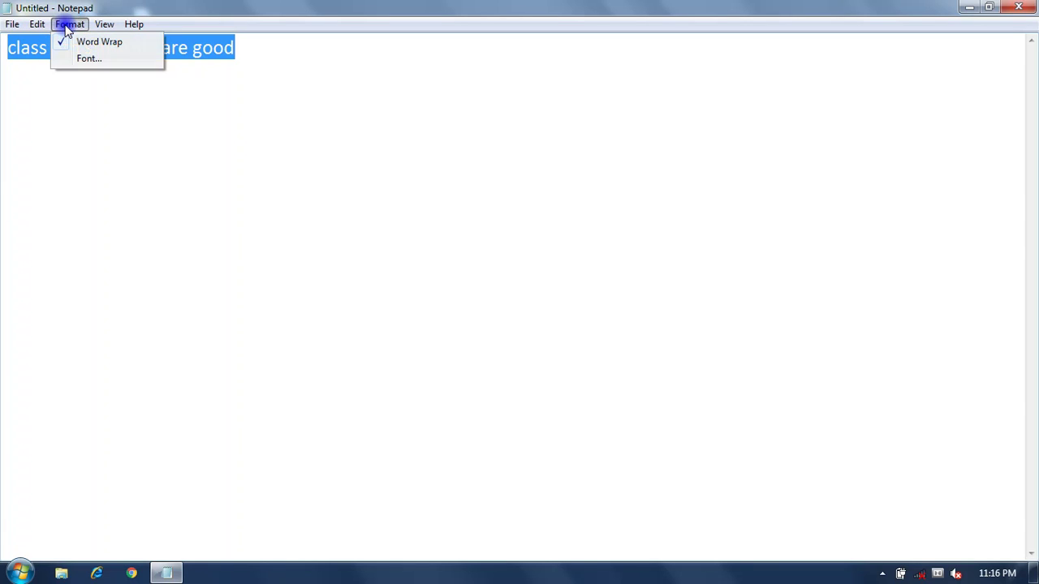
{"action": "left_click", "coordinate": [90, 59]}
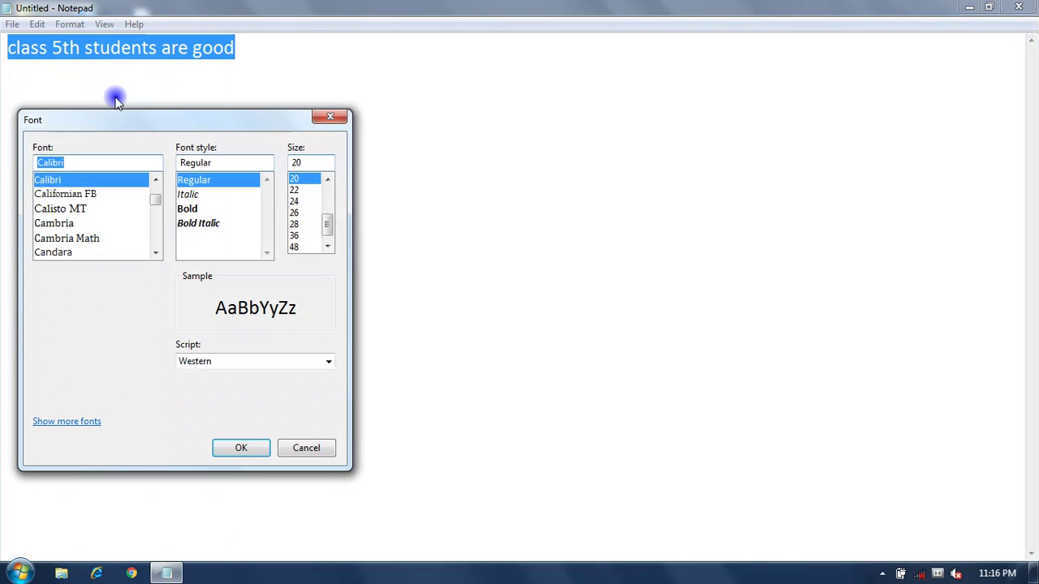
{"action": "left_click_drag", "start_coordinate": [114, 115], "coordinate": [444, 172]}
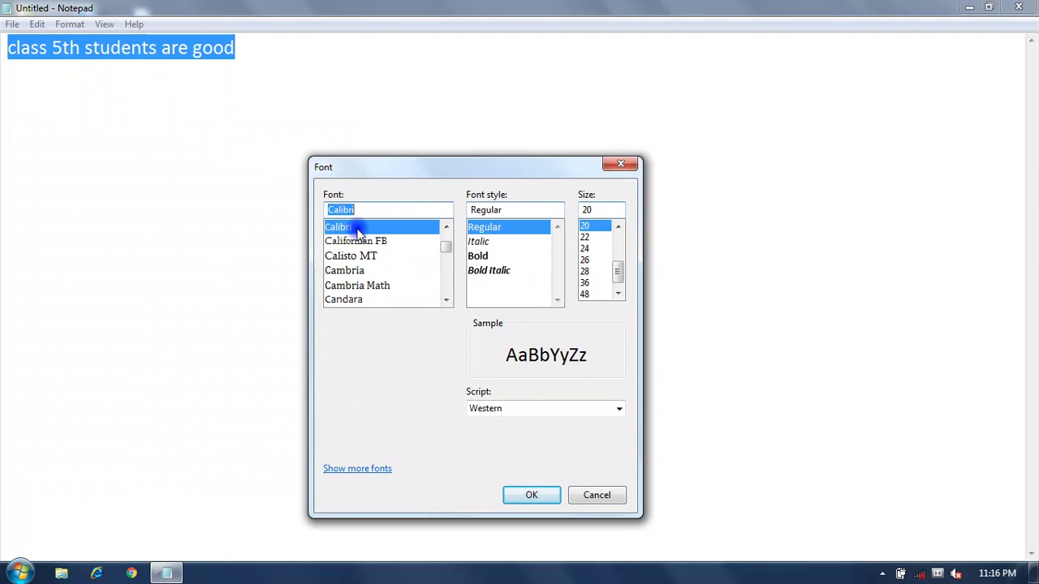
{"action": "left_click", "coordinate": [444, 300]}
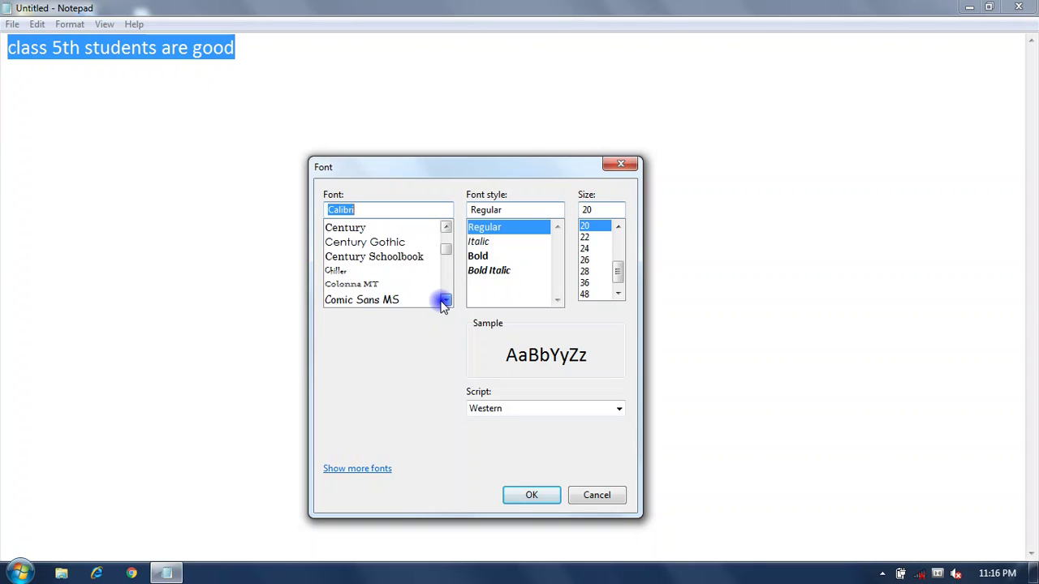
{"action": "left_click", "coordinate": [349, 282]}
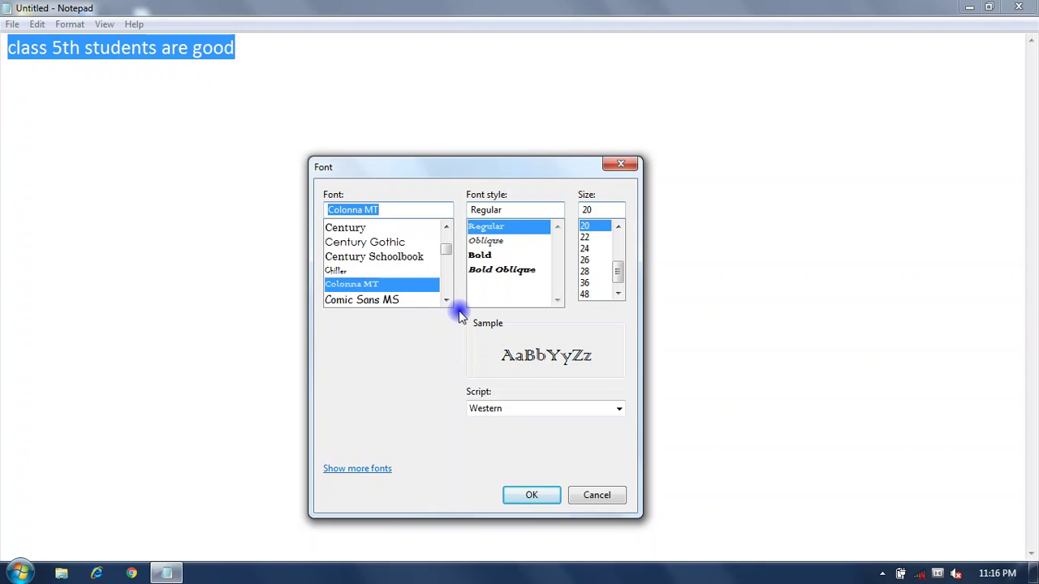
{"action": "left_click", "coordinate": [480, 227]}
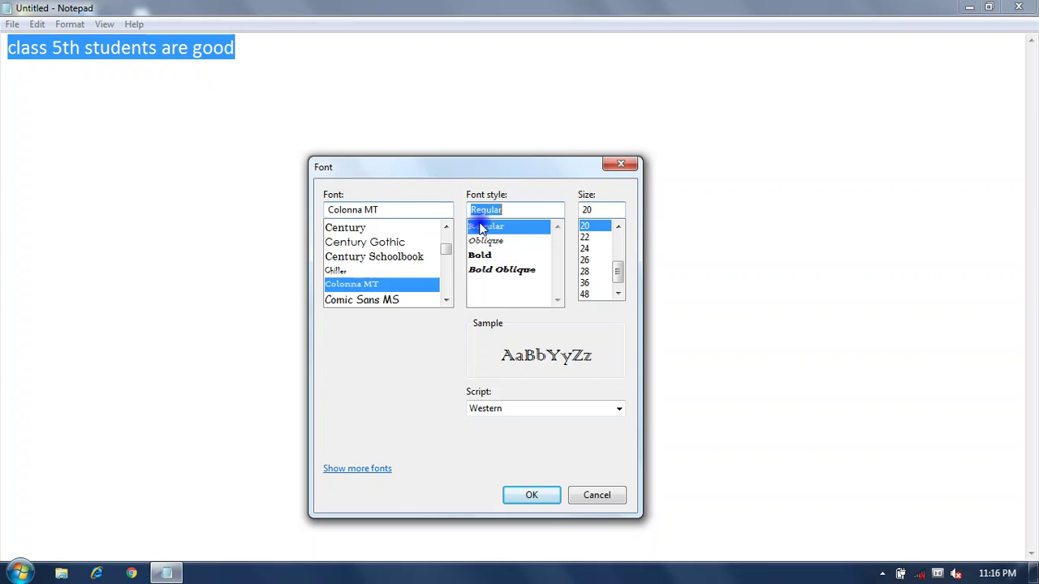
{"action": "left_click", "coordinate": [584, 248]}
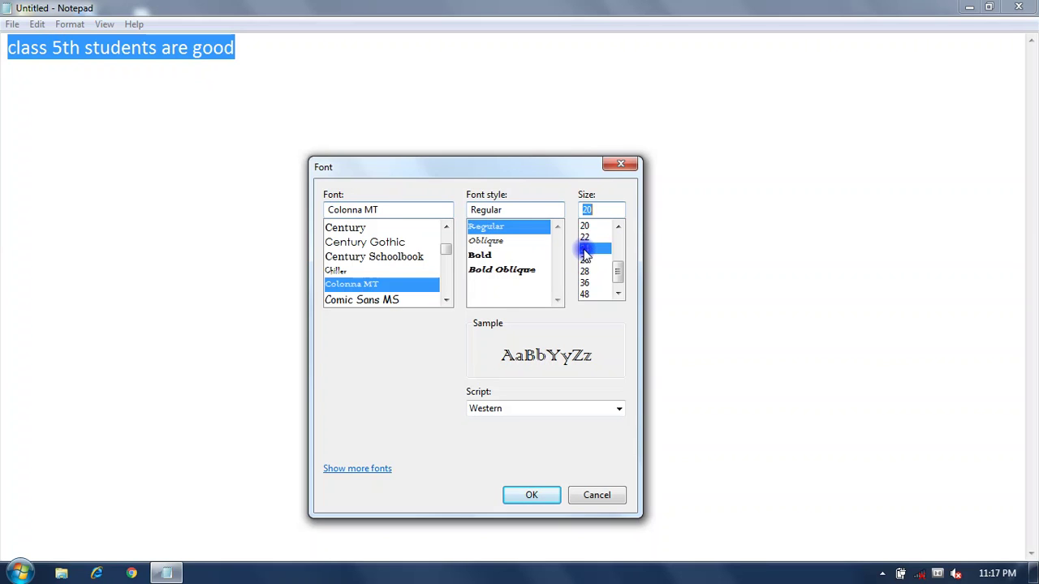
{"action": "left_click", "coordinate": [531, 494]}
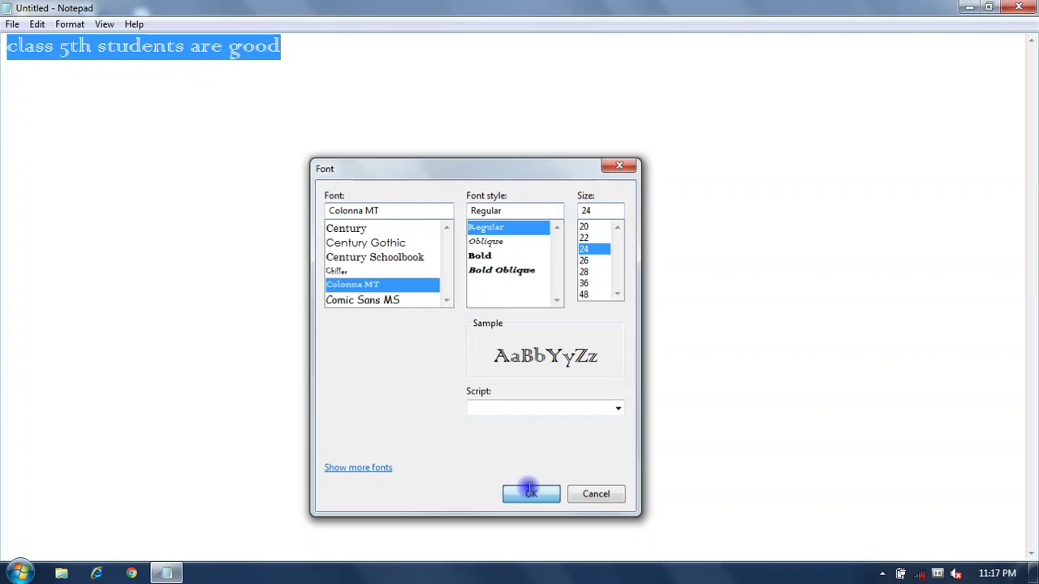
{"action": "left_click", "coordinate": [446, 340]}
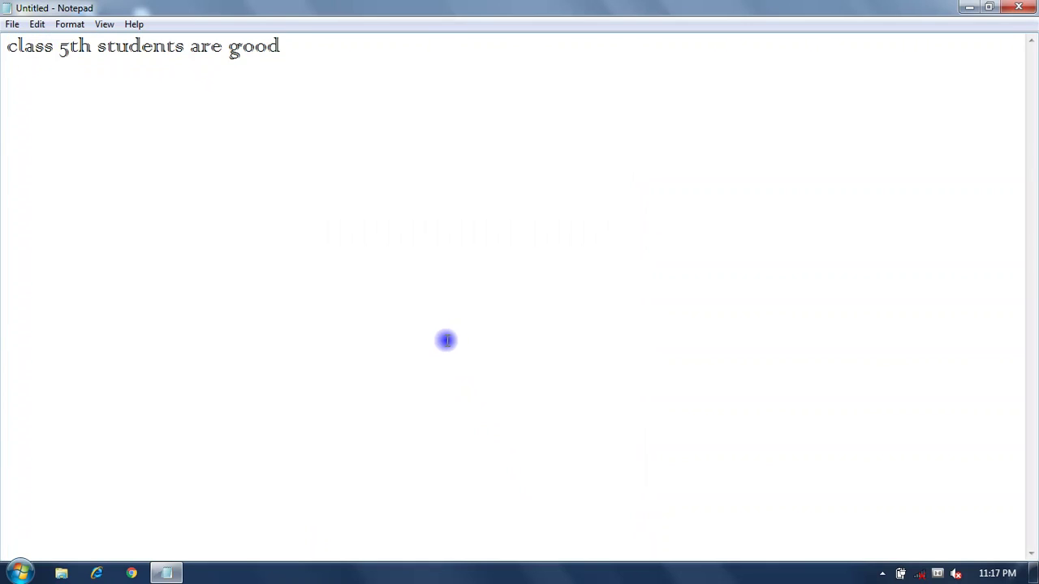
- Select the whole line 'class 5th students are good' and show the Edit menu commands
{"action": "left_click", "coordinate": [9, 46]}
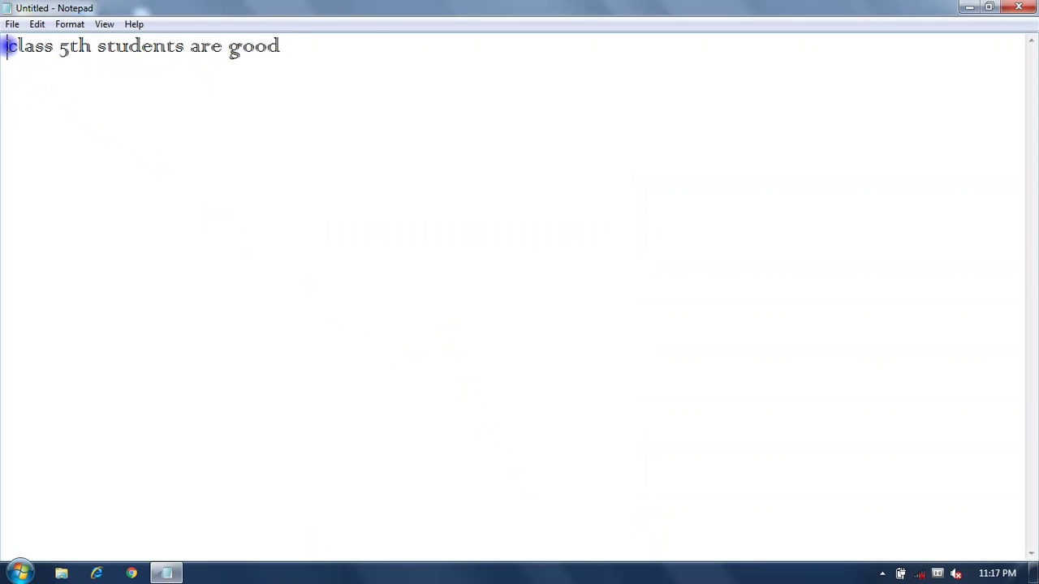
{"action": "left_click_drag", "start_coordinate": [280, 46], "coordinate": [13, 48]}
{"action": "left_click", "coordinate": [42, 118]}
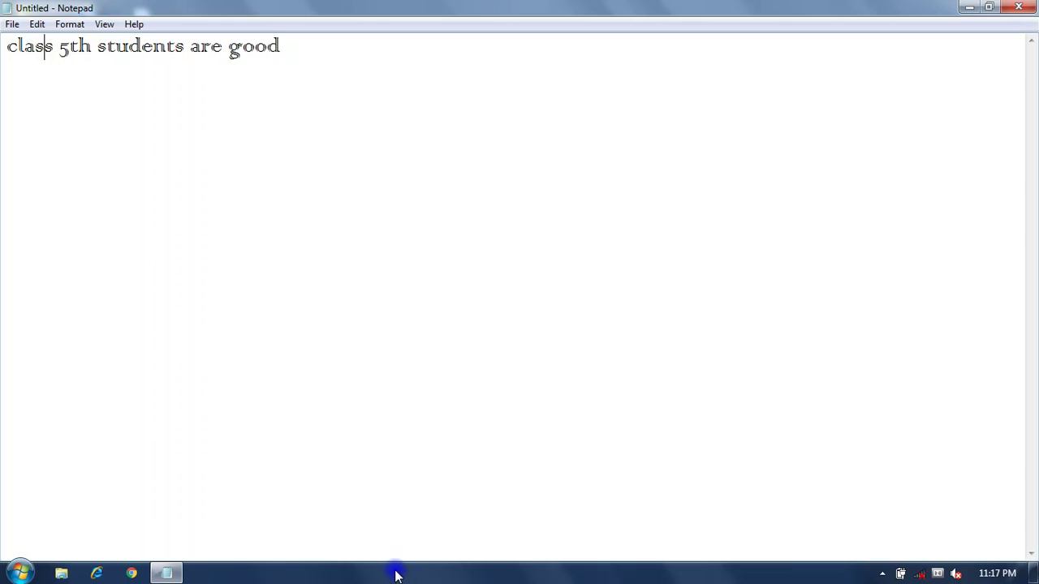
{"action": "left_click", "coordinate": [37, 24]}
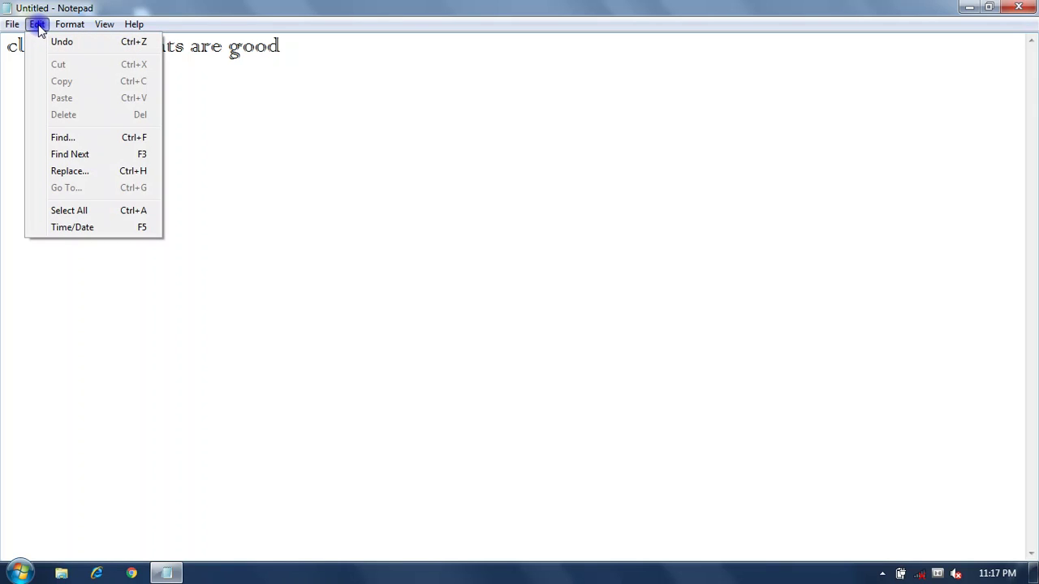
{"action": "left_click", "coordinate": [247, 154]}
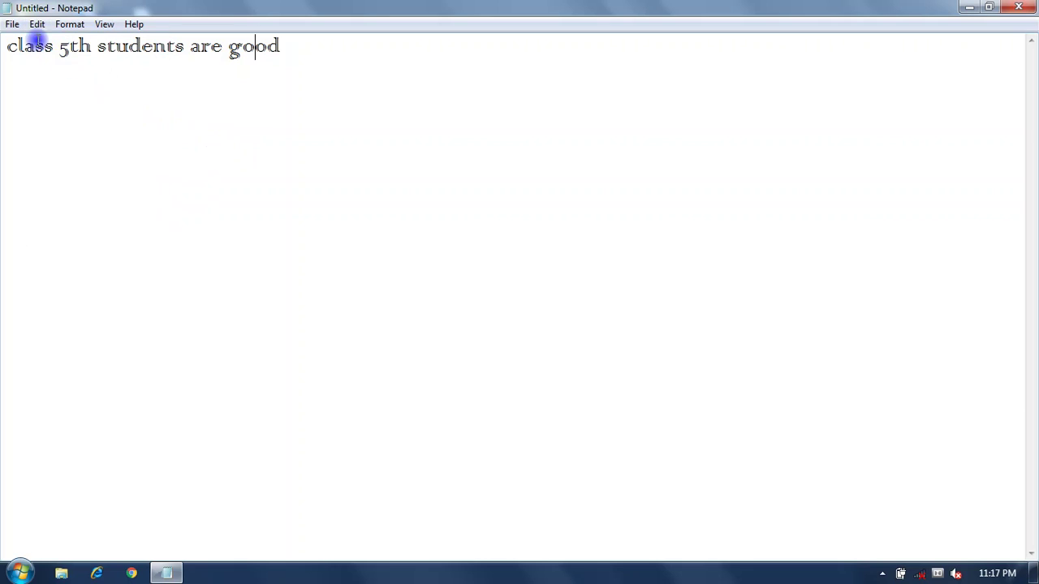
{"action": "left_click_drag", "start_coordinate": [9, 49], "coordinate": [294, 88]}
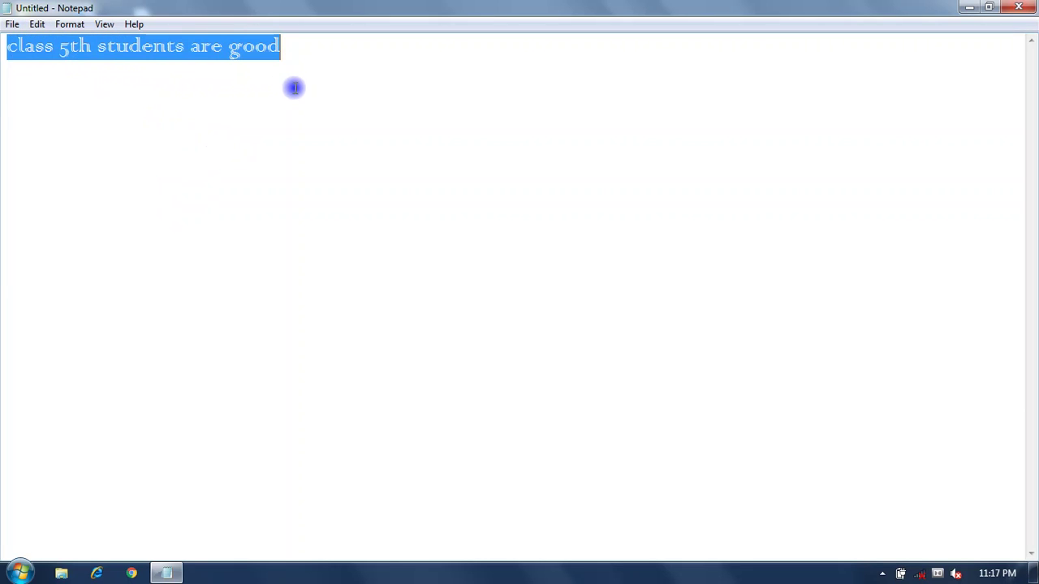
{"action": "left_click", "coordinate": [37, 24]}
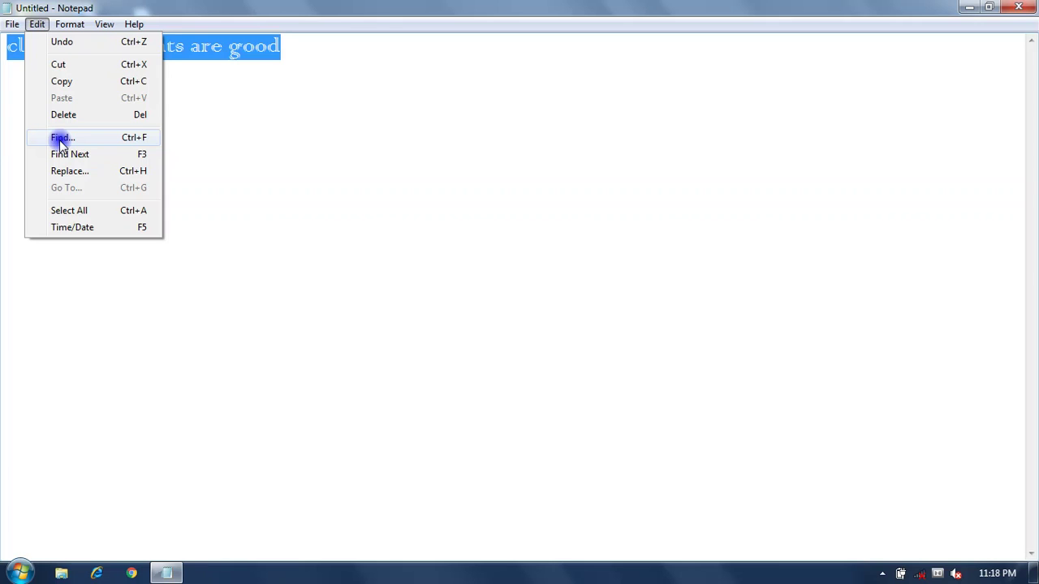
- Search the line for 'good' with Find, dismissing the not-found message
{"action": "left_click", "coordinate": [61, 142]}
{"action": "left_click_drag", "start_coordinate": [136, 141], "coordinate": [389, 176]}
{"action": "left_click", "coordinate": [390, 205]}
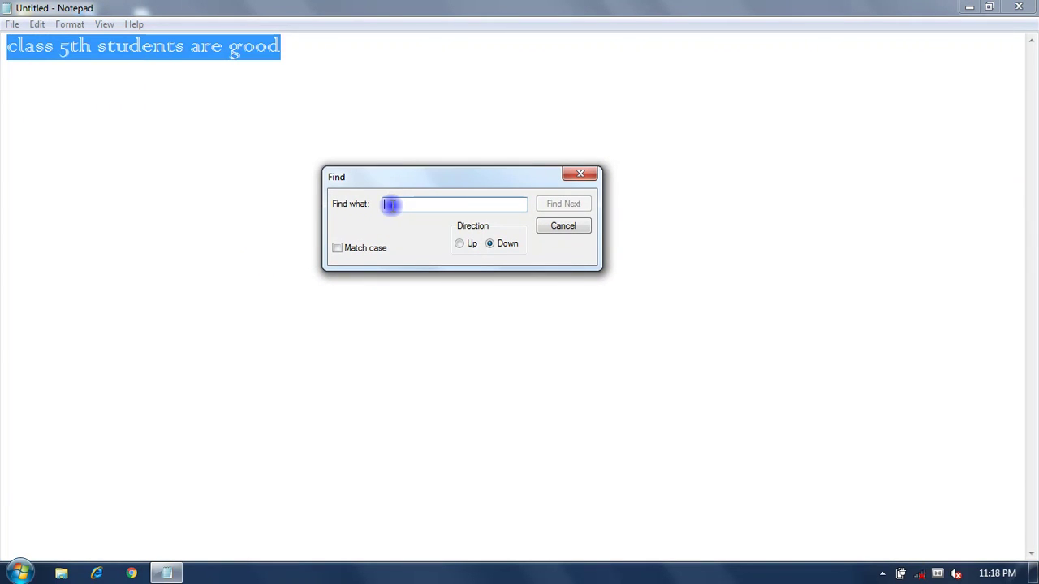
{"action": "left_click", "coordinate": [329, 93]}
{"action": "left_click", "coordinate": [395, 206]}
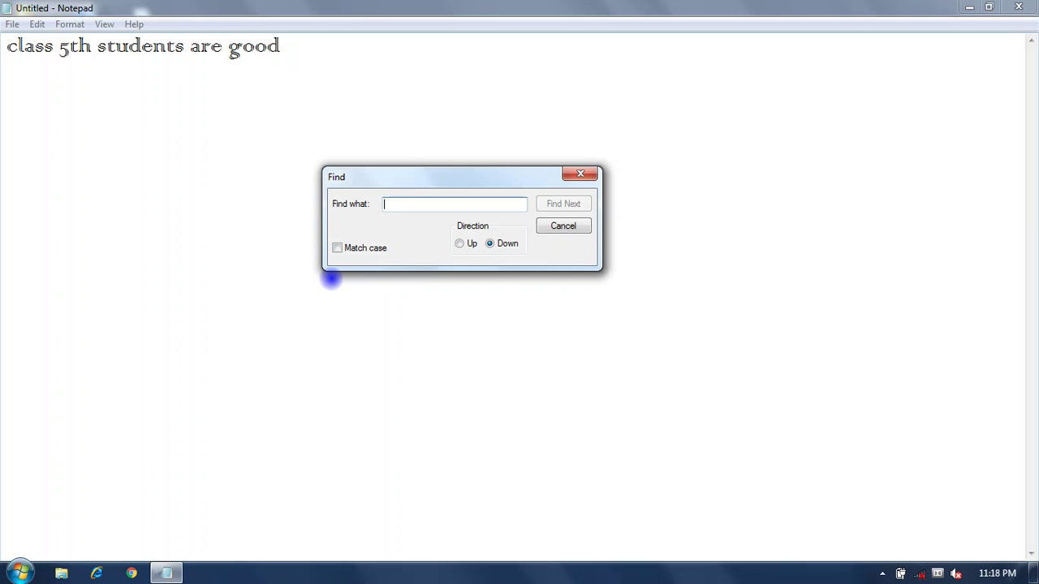
{"action": "type", "text": "good"}
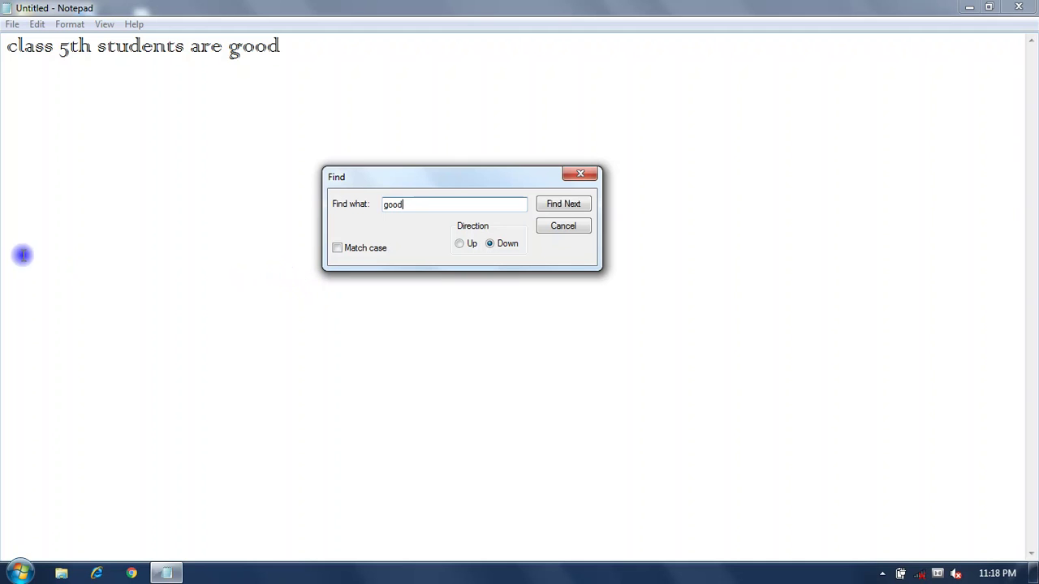
{"action": "left_click", "coordinate": [543, 210]}
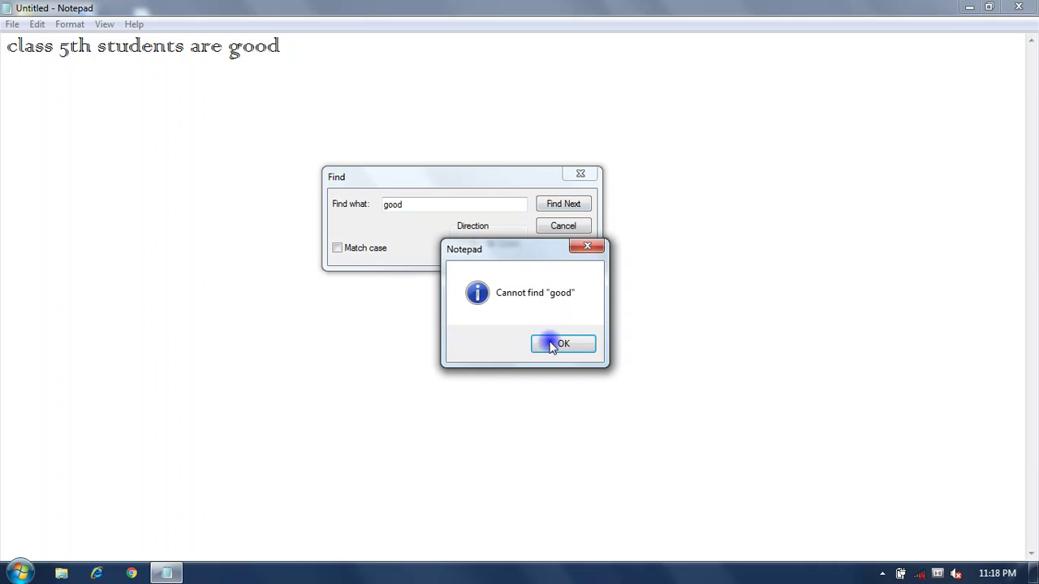
{"action": "left_click", "coordinate": [550, 348]}
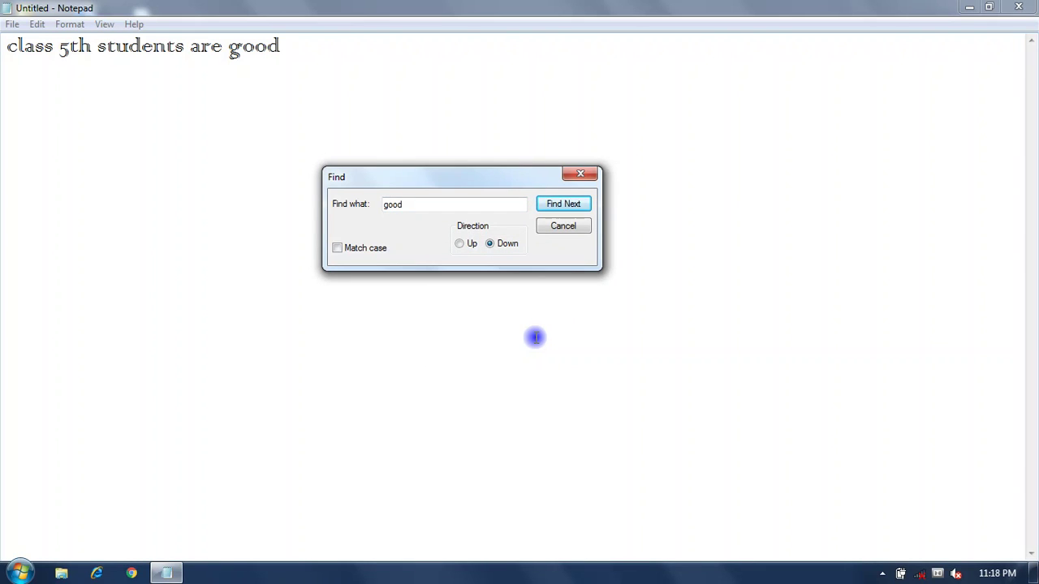
- Find 'good' with Match case on, then close Find and clear the selection
{"action": "left_click", "coordinate": [459, 245]}
{"action": "left_click", "coordinate": [337, 247]}
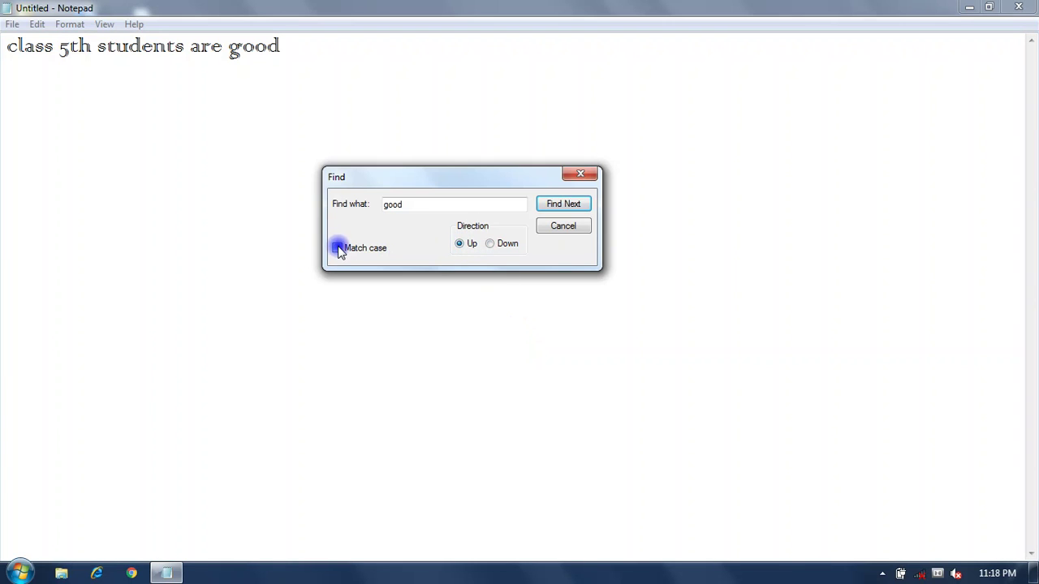
{"action": "left_click", "coordinate": [550, 206]}
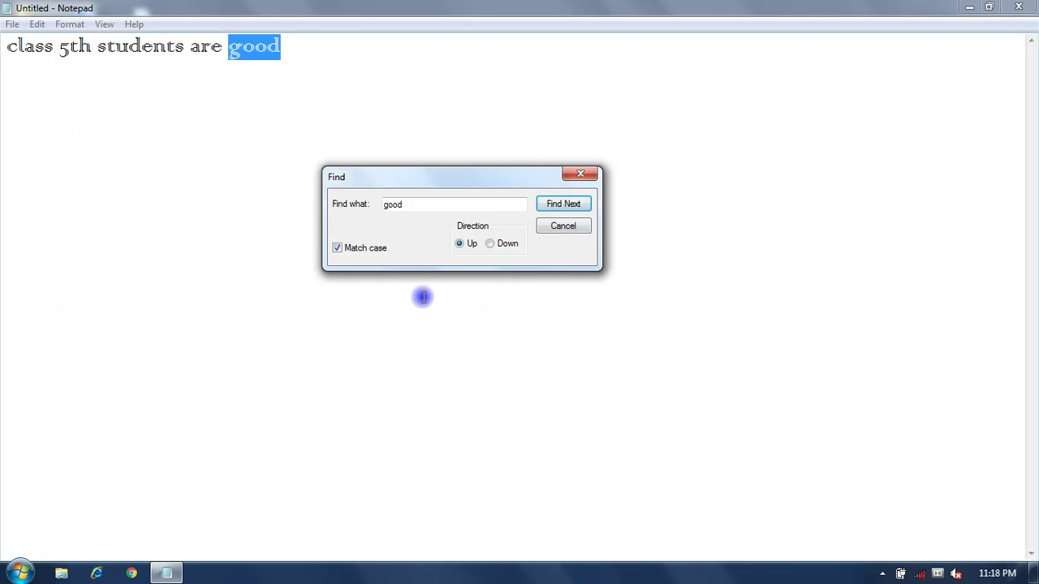
{"action": "left_click", "coordinate": [490, 243]}
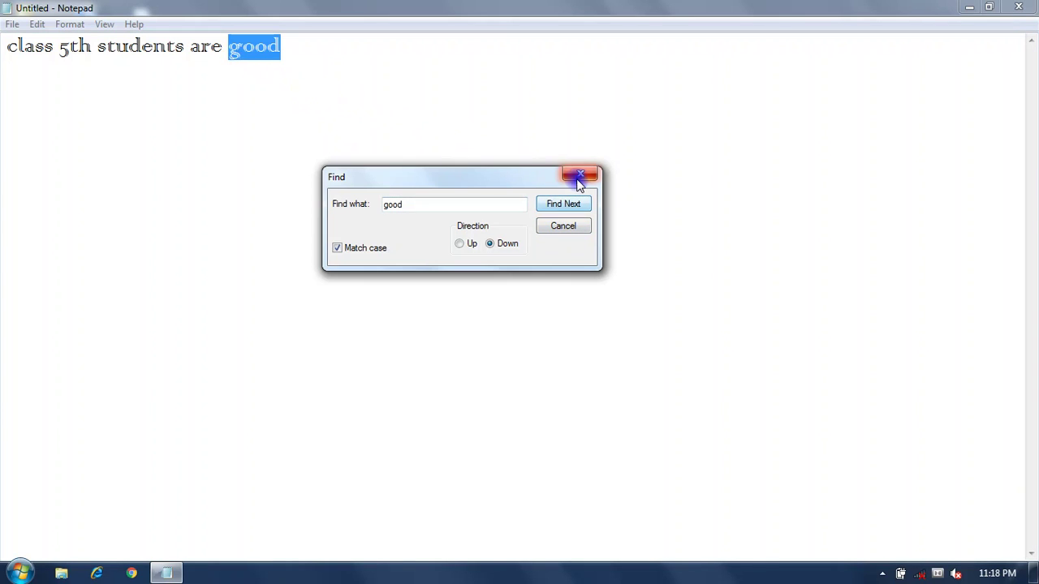
{"action": "left_click", "coordinate": [563, 225]}
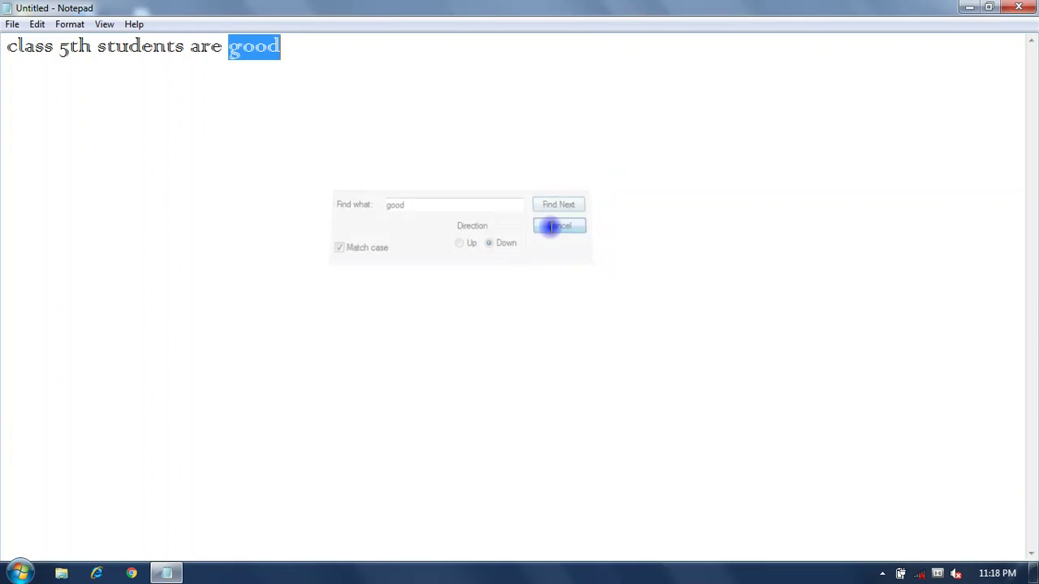
{"action": "left_click", "coordinate": [169, 158]}
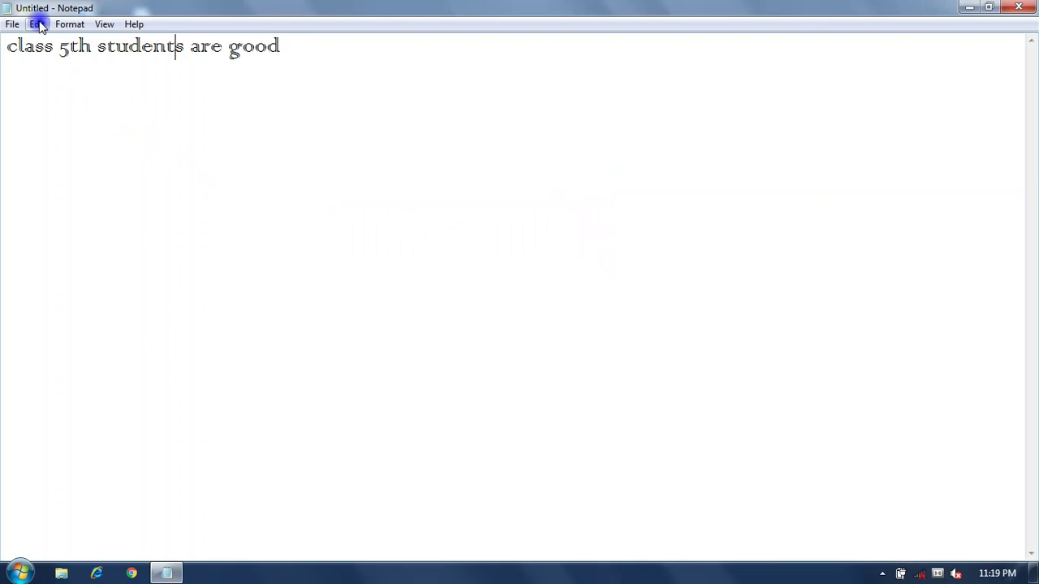
- Replace all 'good' with 'nice' using Match case, then close the Replace dialog
{"action": "left_click", "coordinate": [37, 24]}
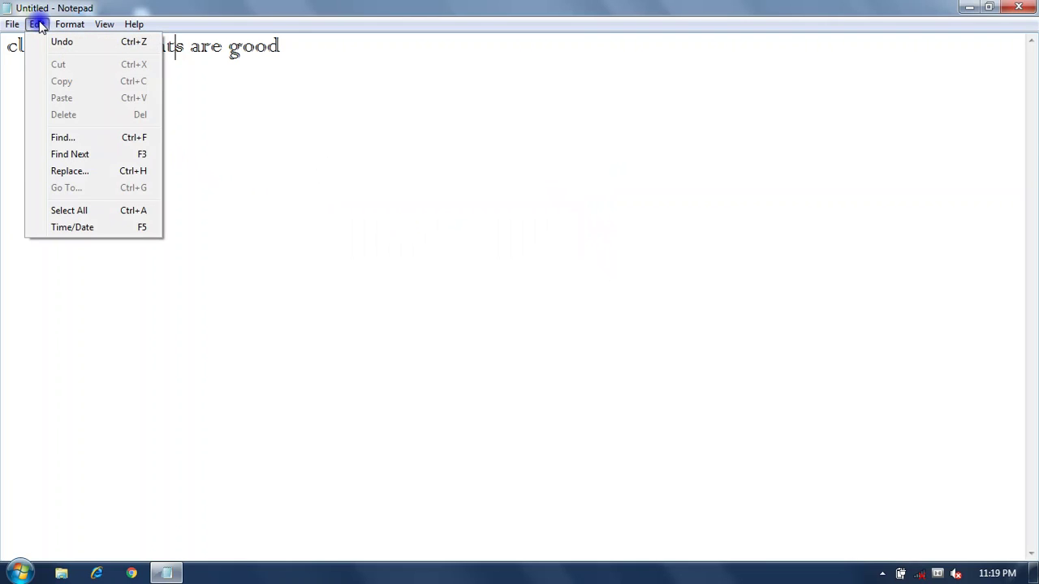
{"action": "left_click", "coordinate": [70, 171]}
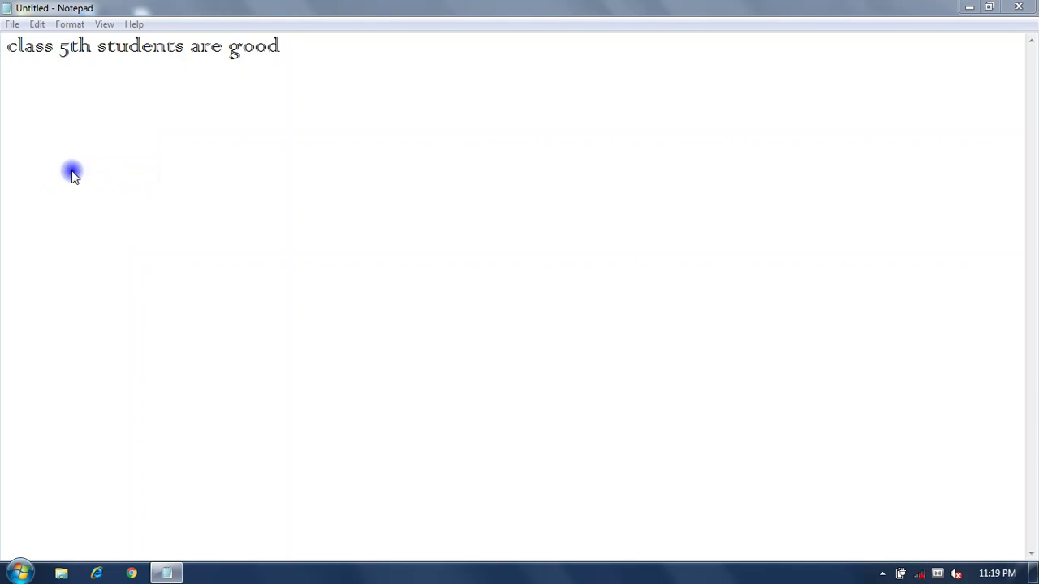
{"action": "left_click_drag", "start_coordinate": [125, 97], "coordinate": [379, 149]}
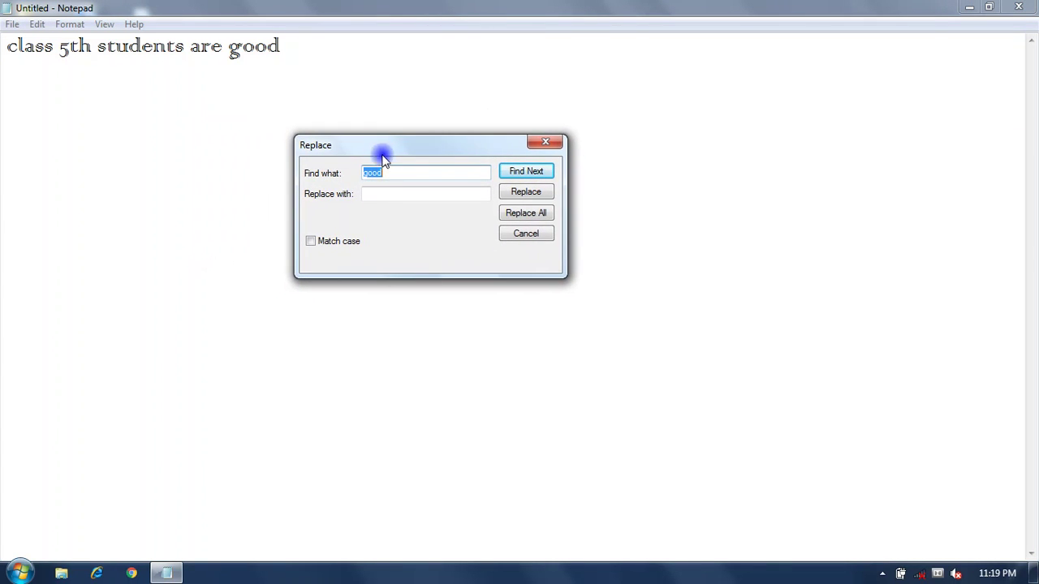
{"action": "left_click", "coordinate": [373, 196]}
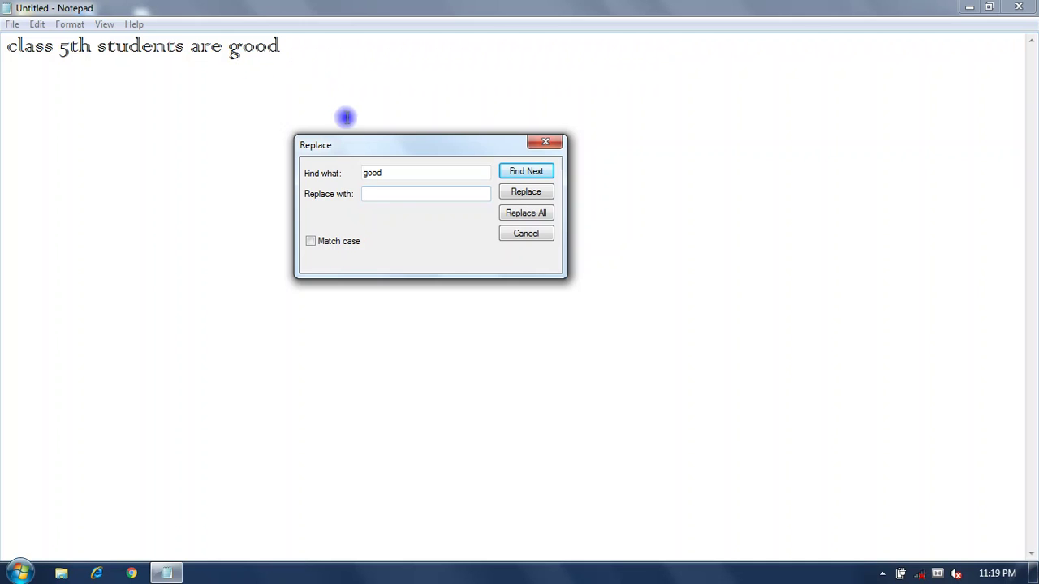
{"action": "left_click", "coordinate": [388, 172]}
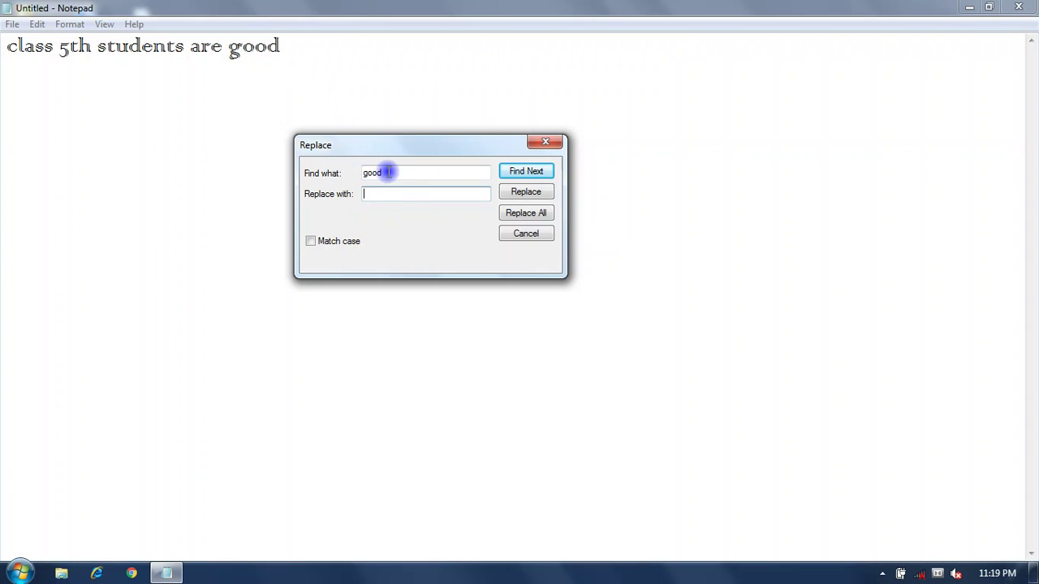
{"action": "left_click", "coordinate": [380, 192]}
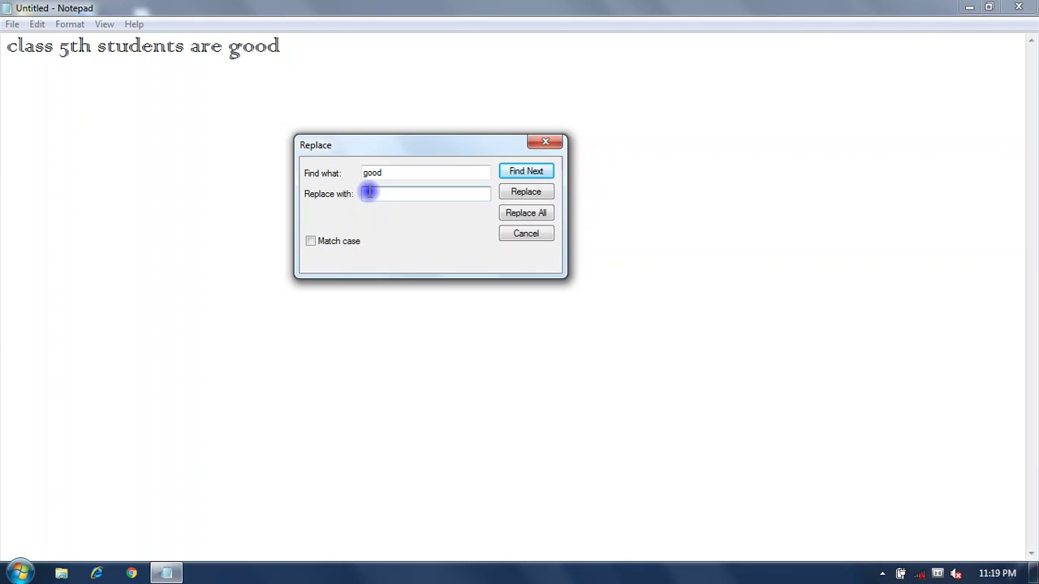
{"action": "type", "text": "nice"}
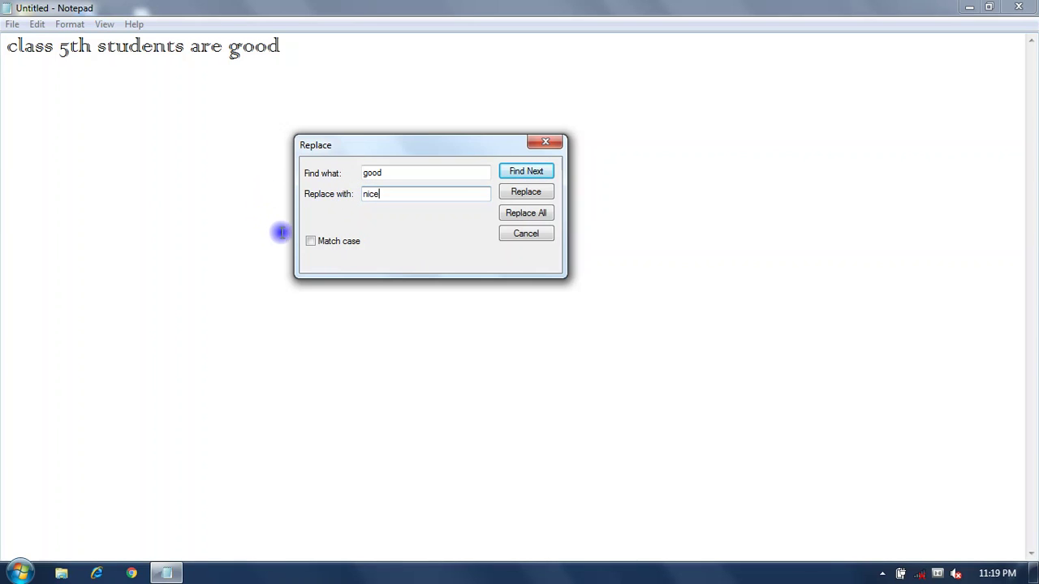
{"action": "left_click", "coordinate": [308, 242]}
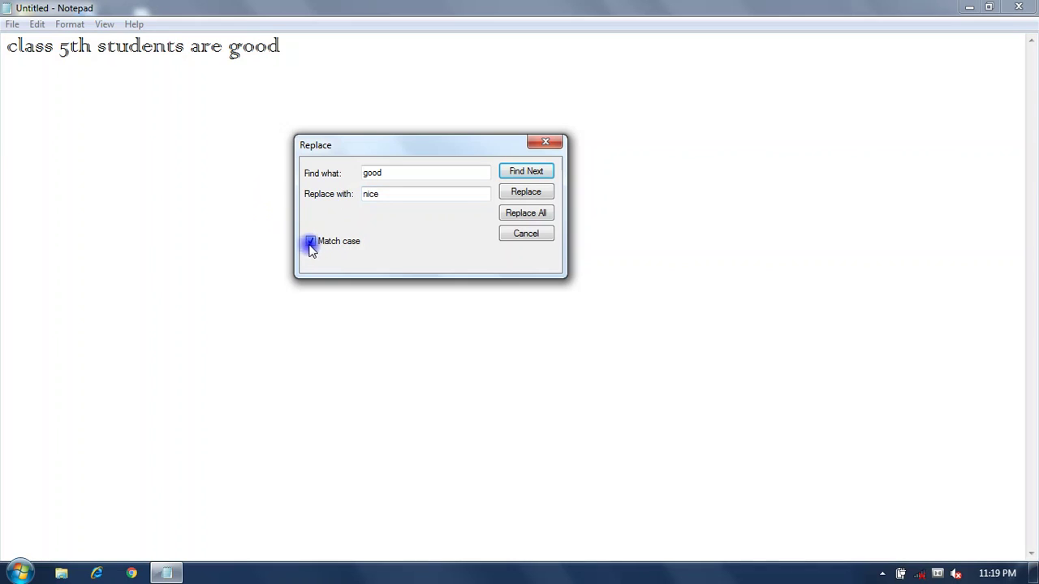
{"action": "left_click", "coordinate": [529, 193]}
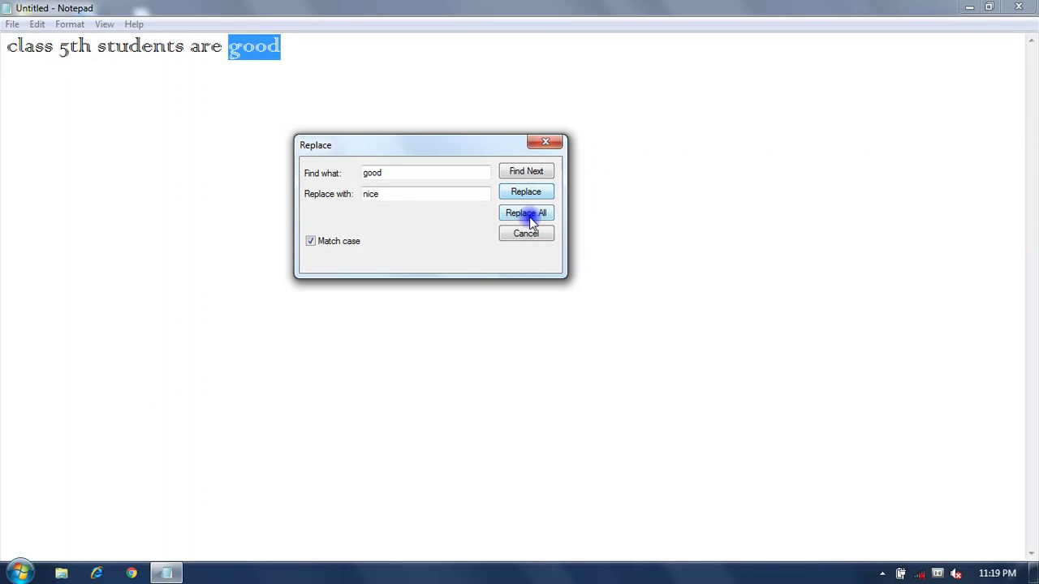
{"action": "left_click", "coordinate": [526, 214]}
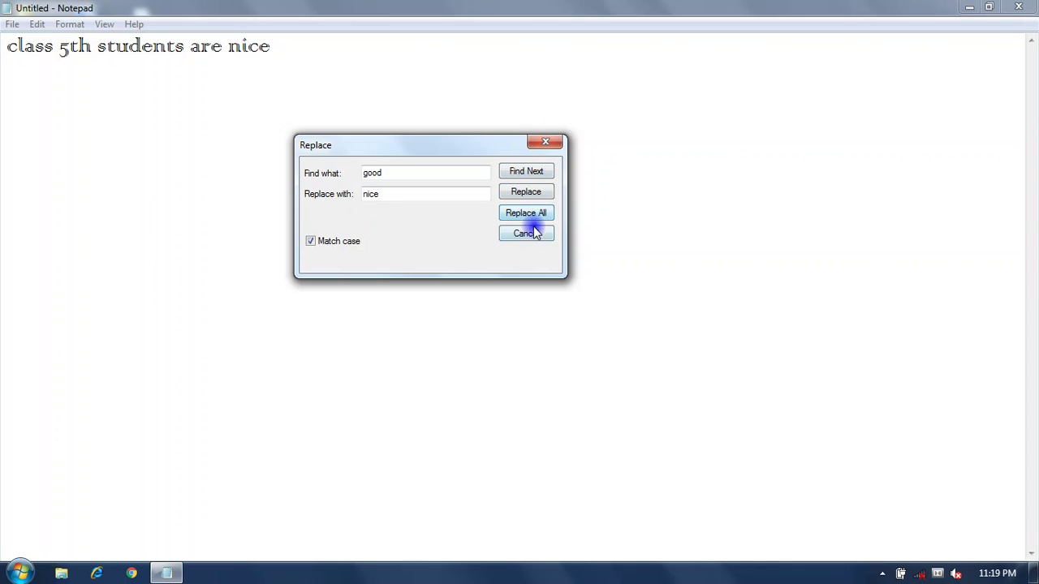
{"action": "left_click", "coordinate": [526, 233]}
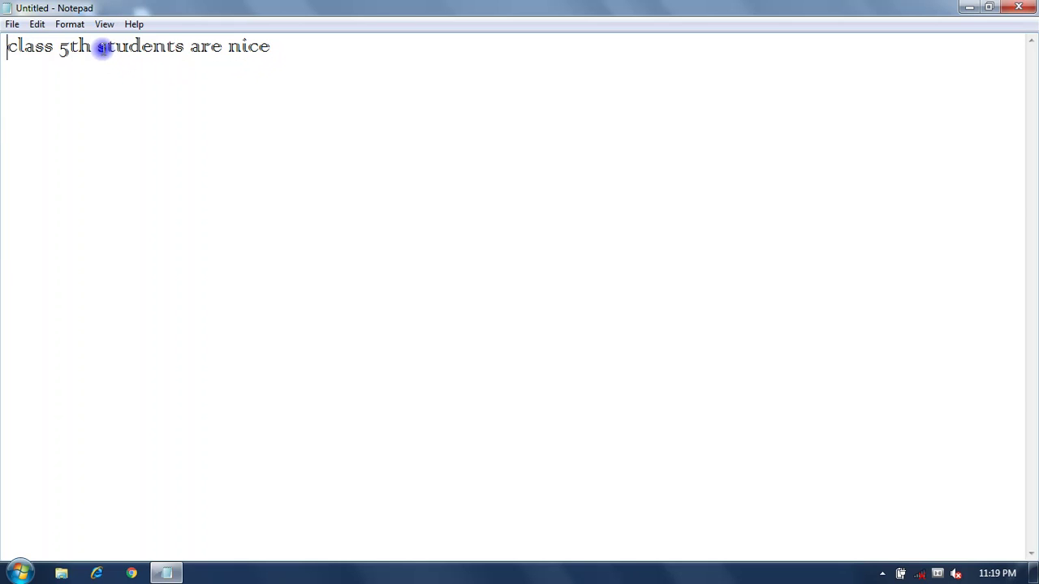
- Insert the stamp '11:20 PM 30-Nov-20' on its own line above the sentence
{"action": "left_click", "coordinate": [37, 24]}
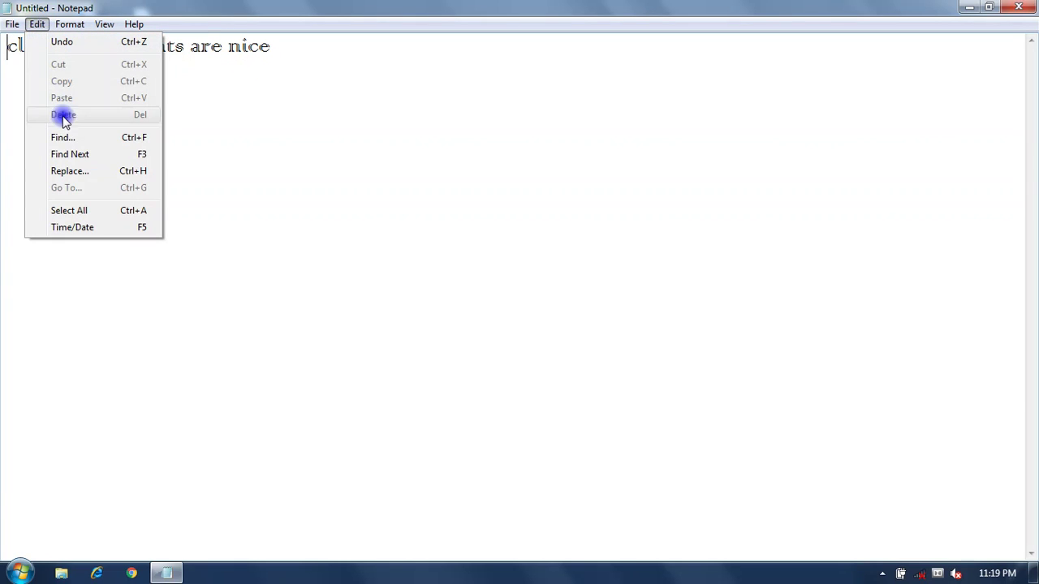
{"action": "left_click", "coordinate": [67, 228]}
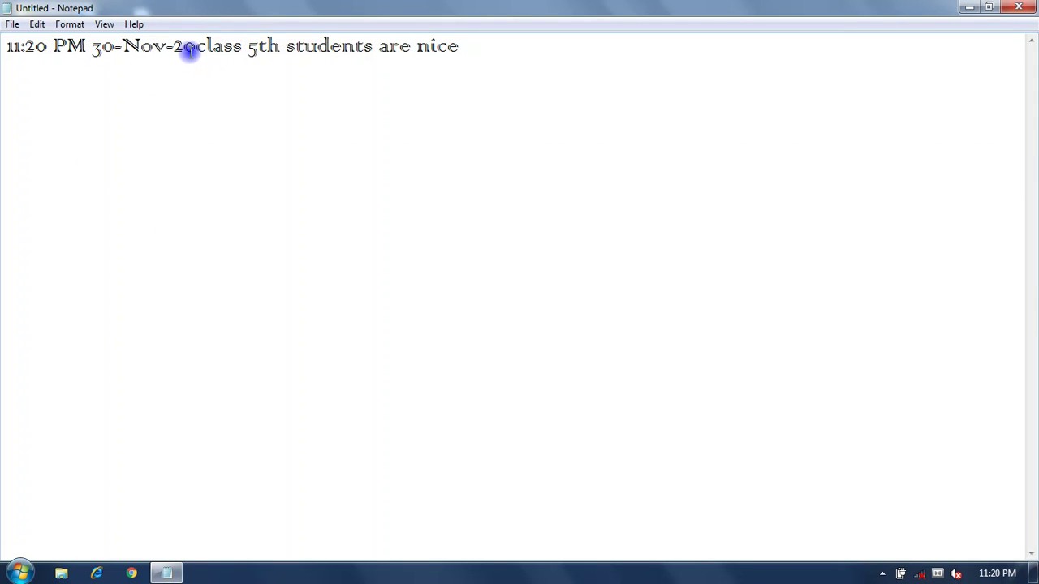
{"action": "key", "text": "Return"}
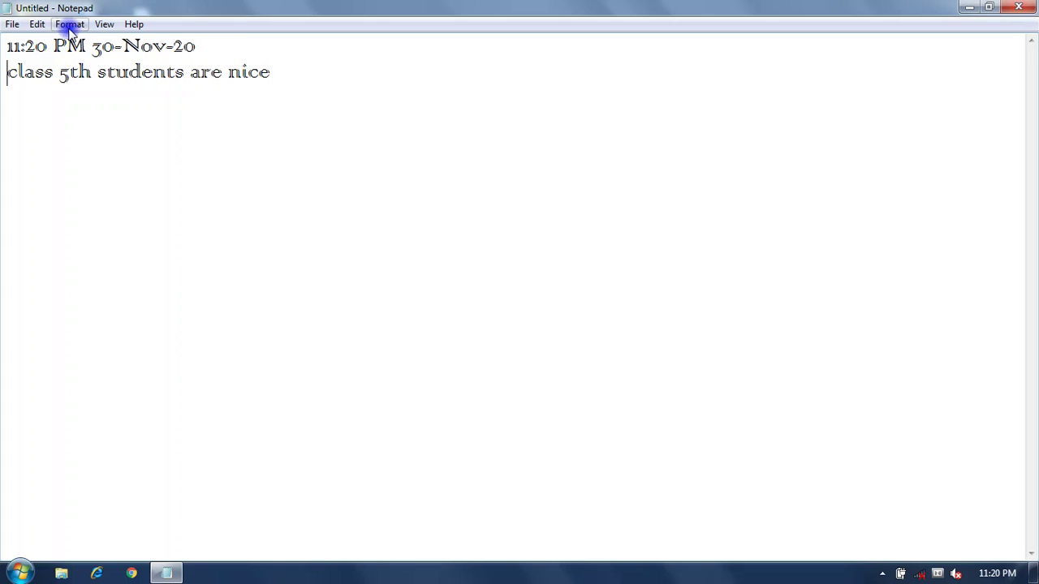
{"action": "left_click", "coordinate": [13, 25]}
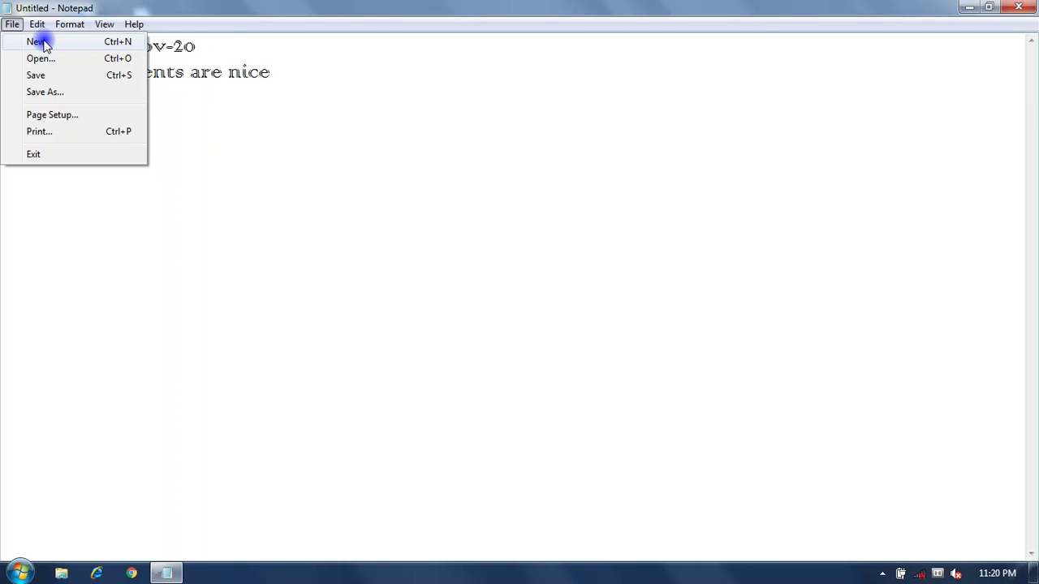
{"action": "left_click", "coordinate": [45, 46]}
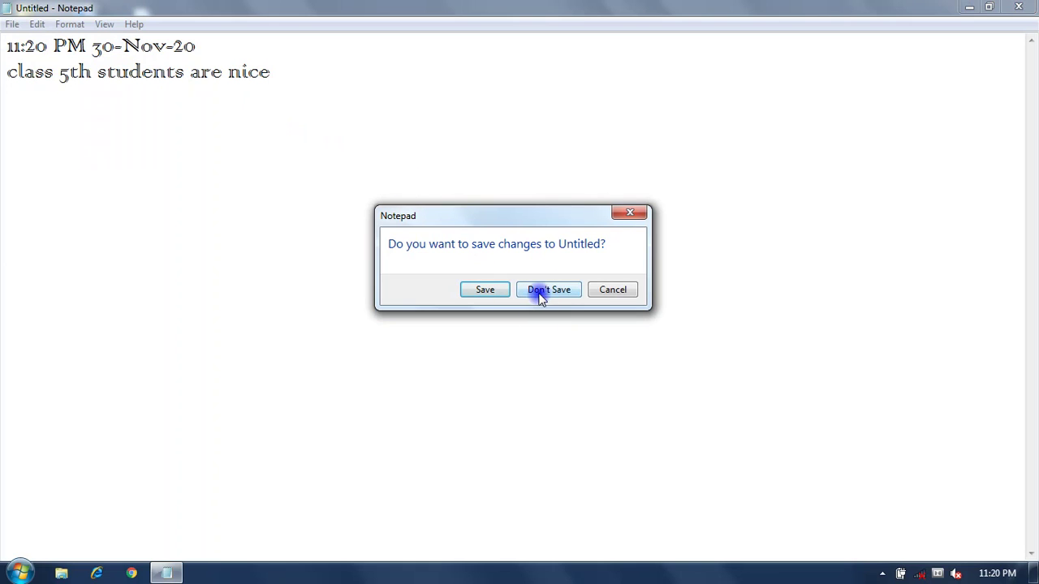
{"action": "left_click", "coordinate": [623, 212]}
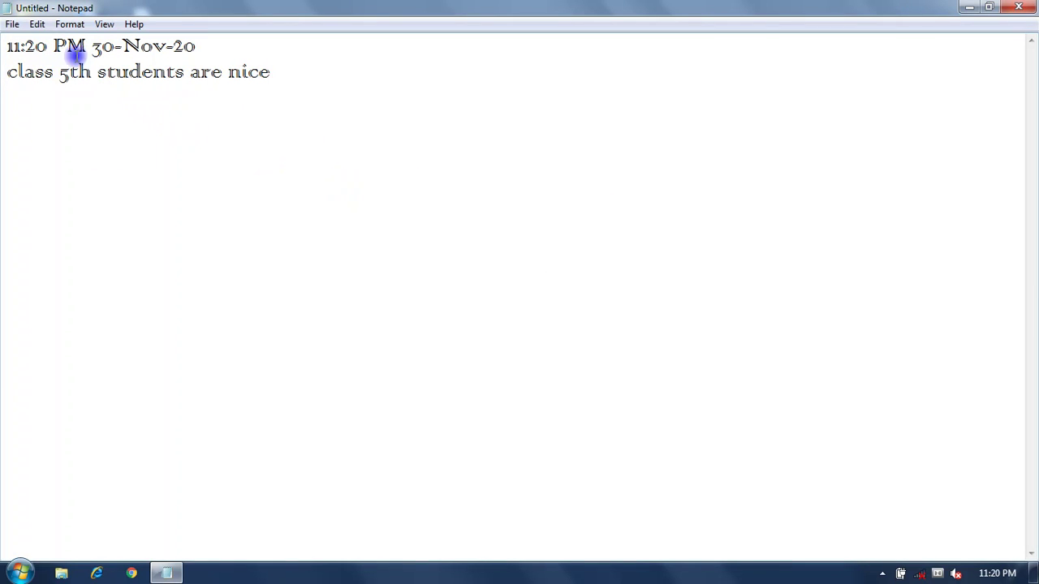
{"action": "left_click", "coordinate": [11, 23]}
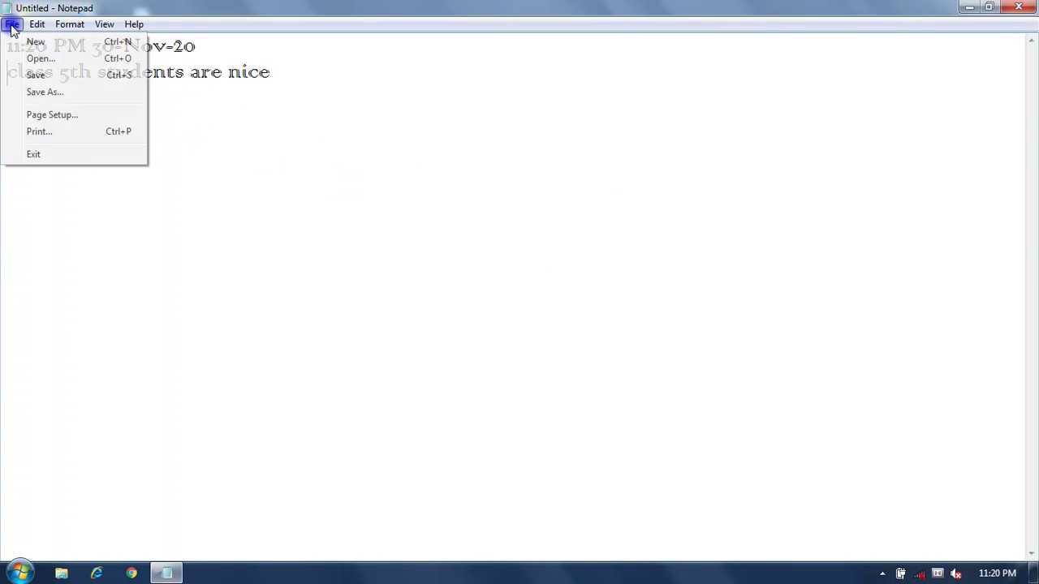
{"action": "left_click", "coordinate": [40, 60]}
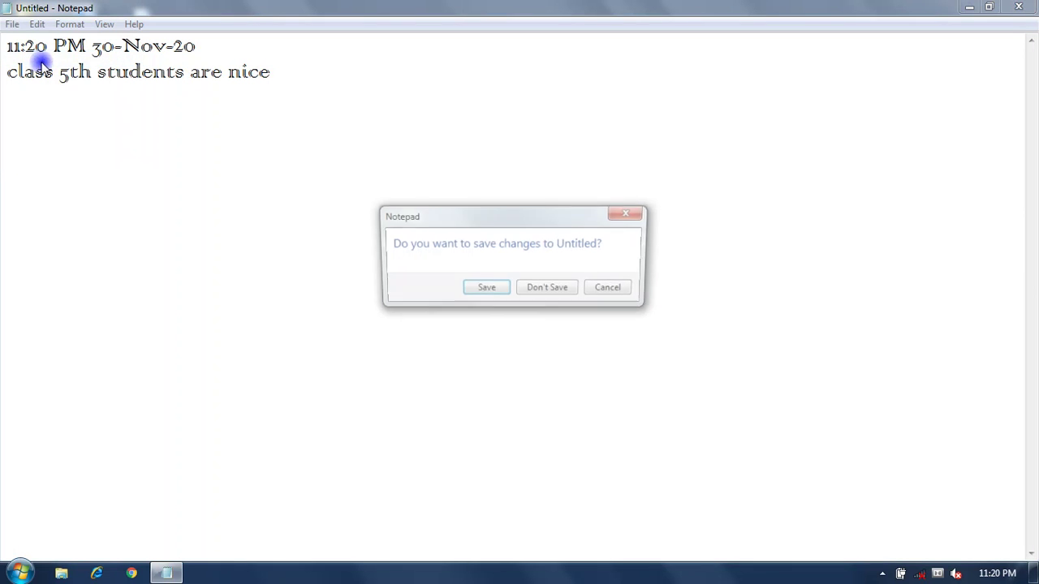
{"action": "left_click", "coordinate": [622, 217]}
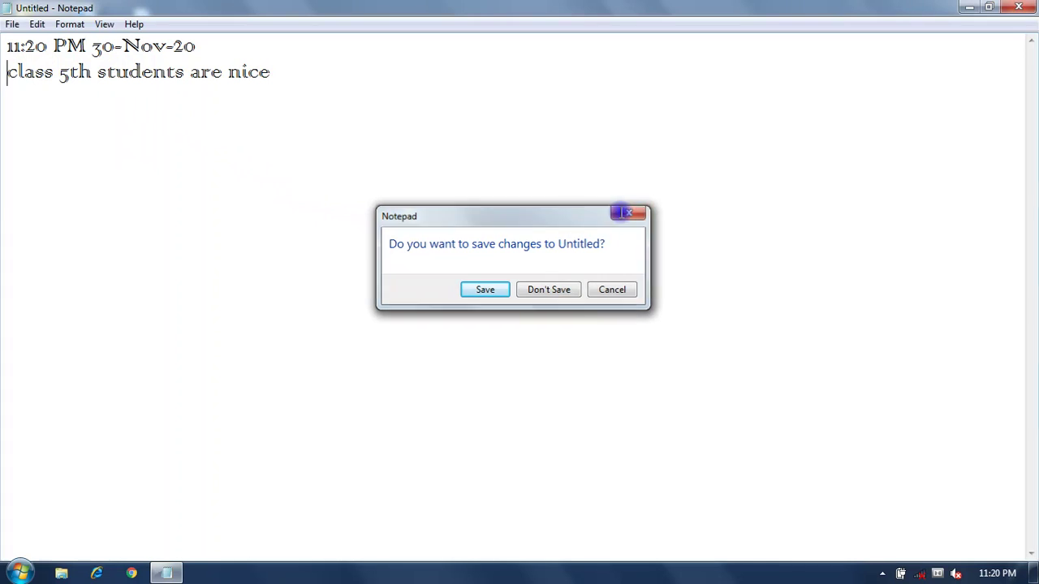
{"action": "left_click", "coordinate": [12, 26]}
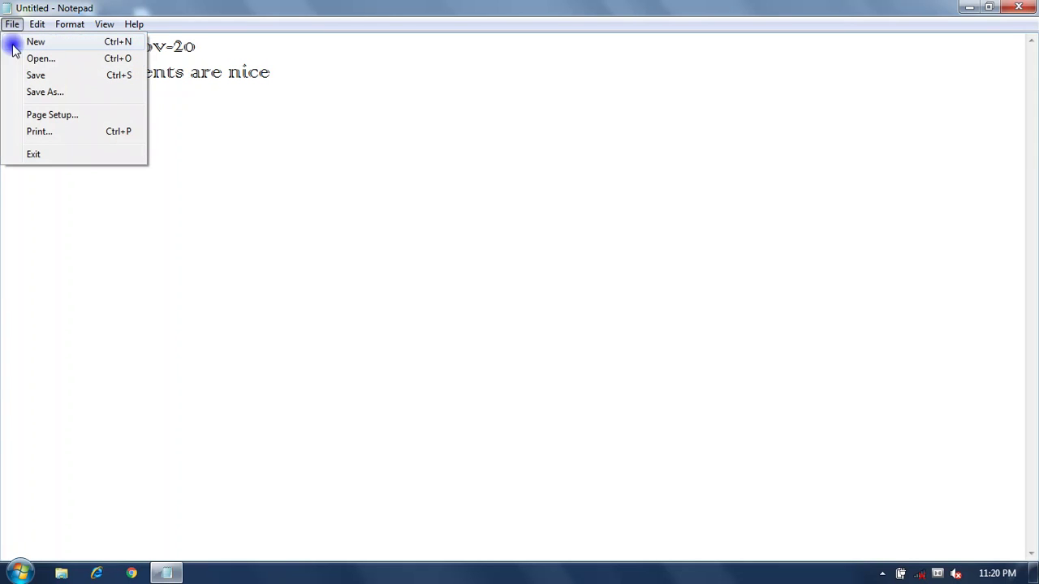
- Save the note to the Desktop as the text file 'class 5'
{"action": "left_click", "coordinate": [42, 75]}
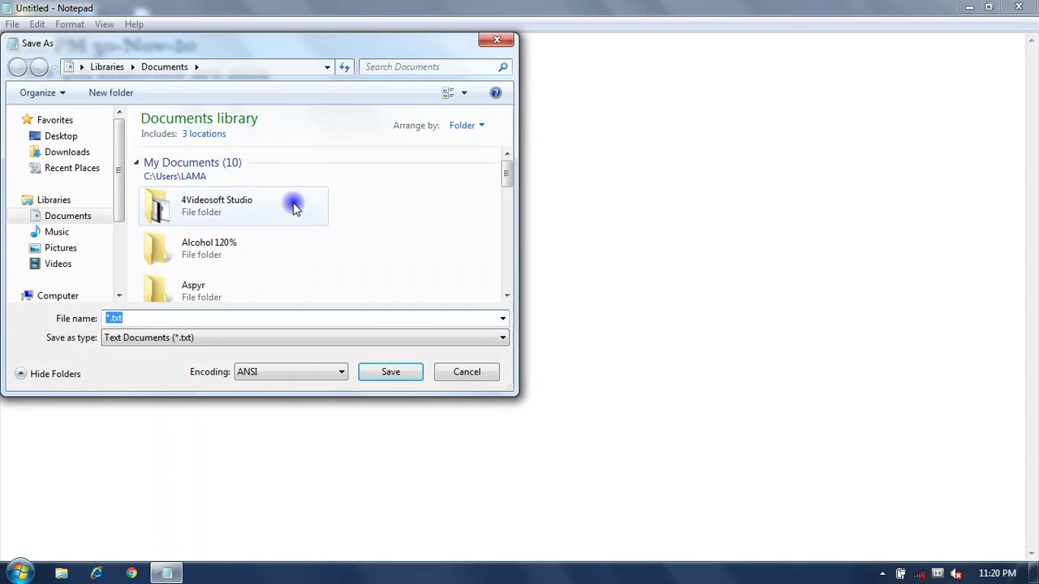
{"action": "left_click", "coordinate": [70, 140]}
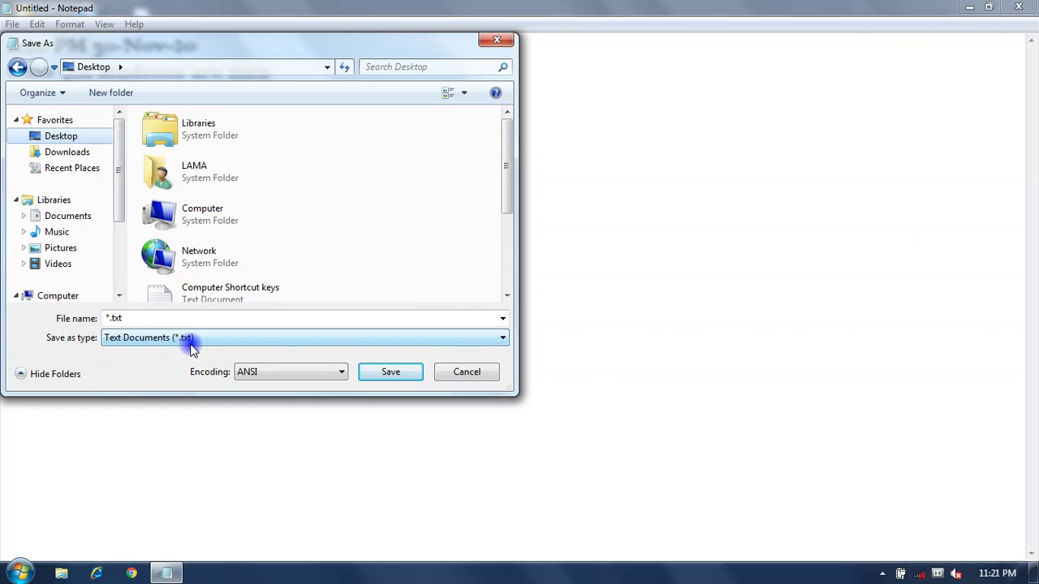
{"action": "left_click", "coordinate": [146, 318]}
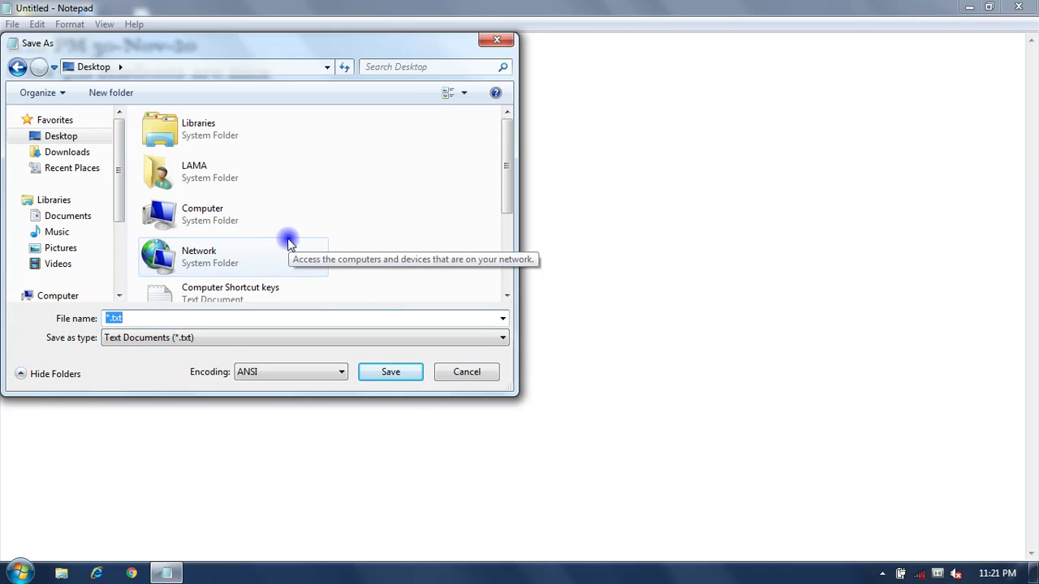
{"action": "type", "text": "cl"}
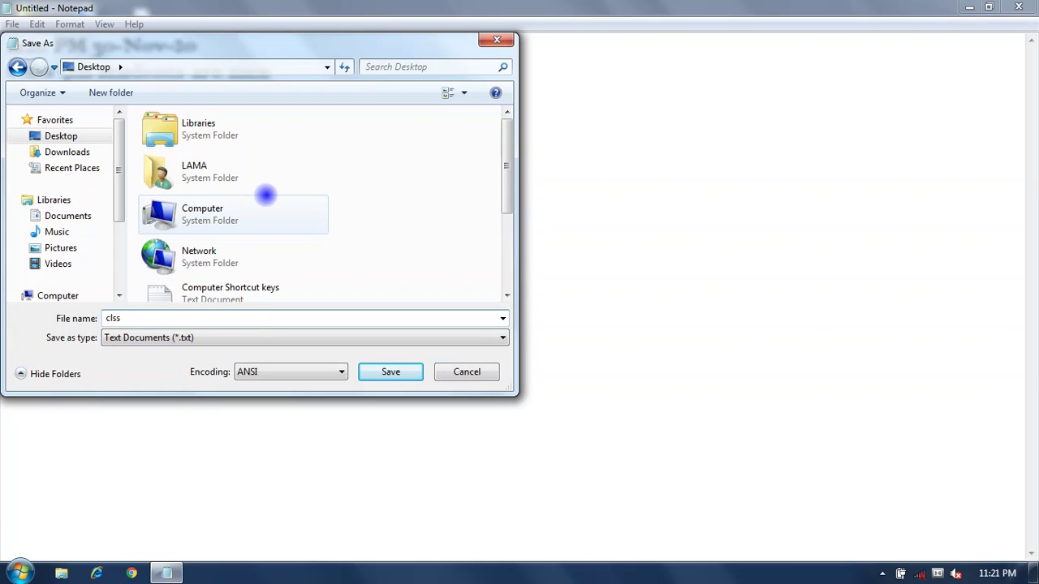
{"action": "type", "text": "s"}
{"action": "key", "text": "BackSpace"}
{"action": "type", "text": "ass 5"}
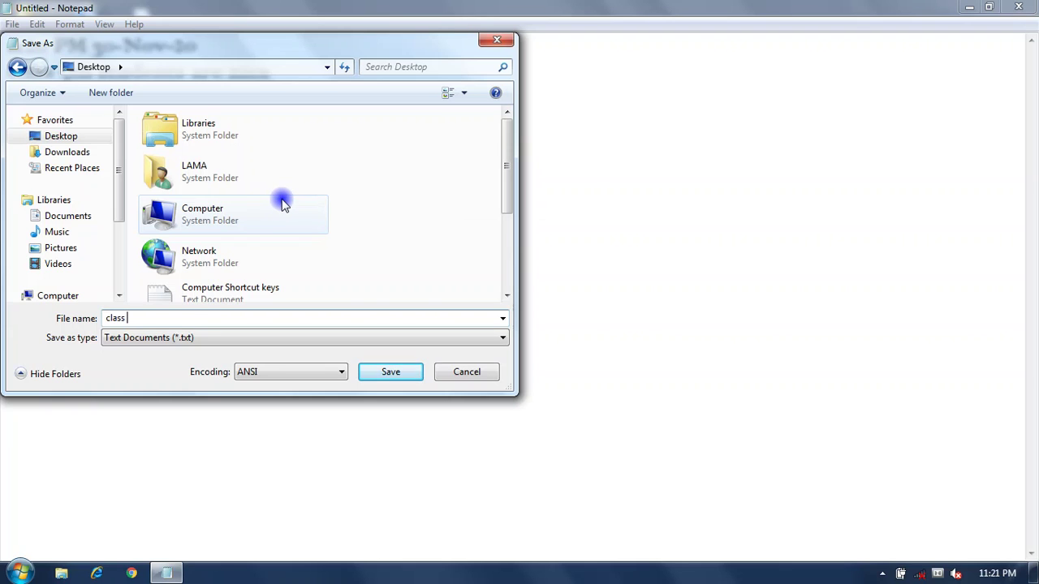
{"action": "left_click", "coordinate": [376, 371]}
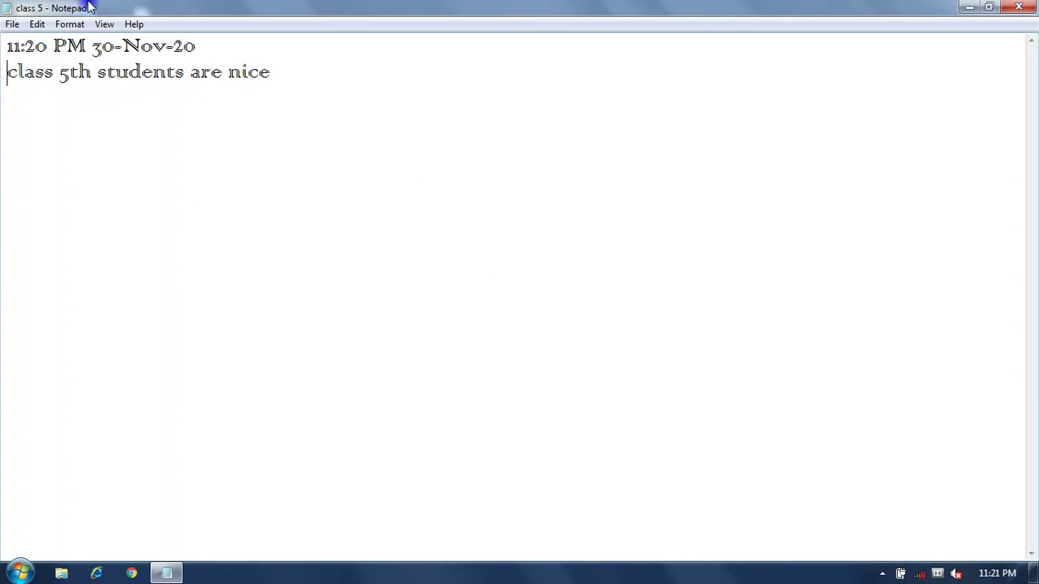
- Print 1 copy of 'class 5' to the Send To OneNote 2010 printer
{"action": "left_click", "coordinate": [15, 25]}
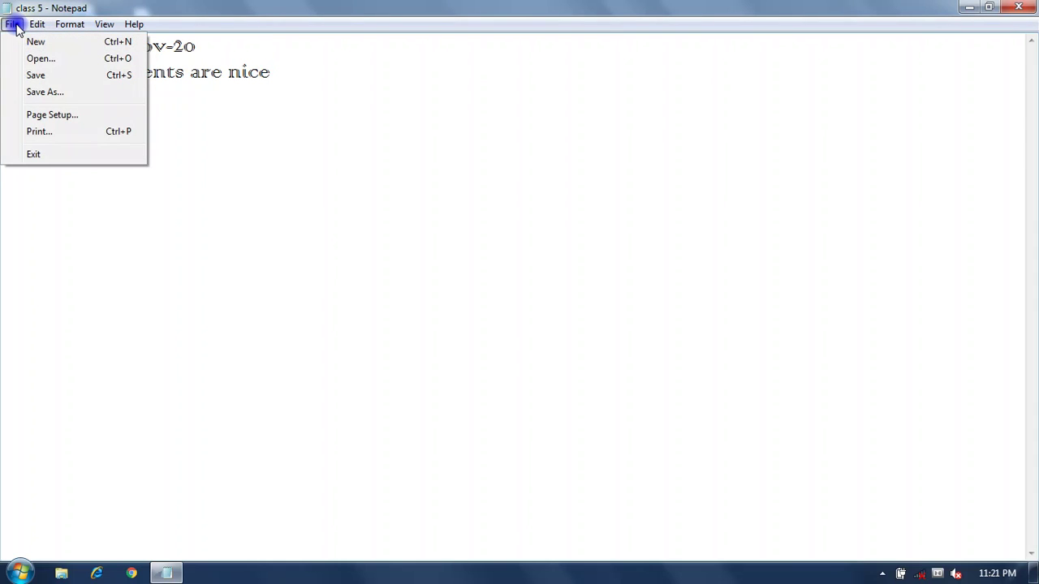
{"action": "left_click", "coordinate": [42, 134]}
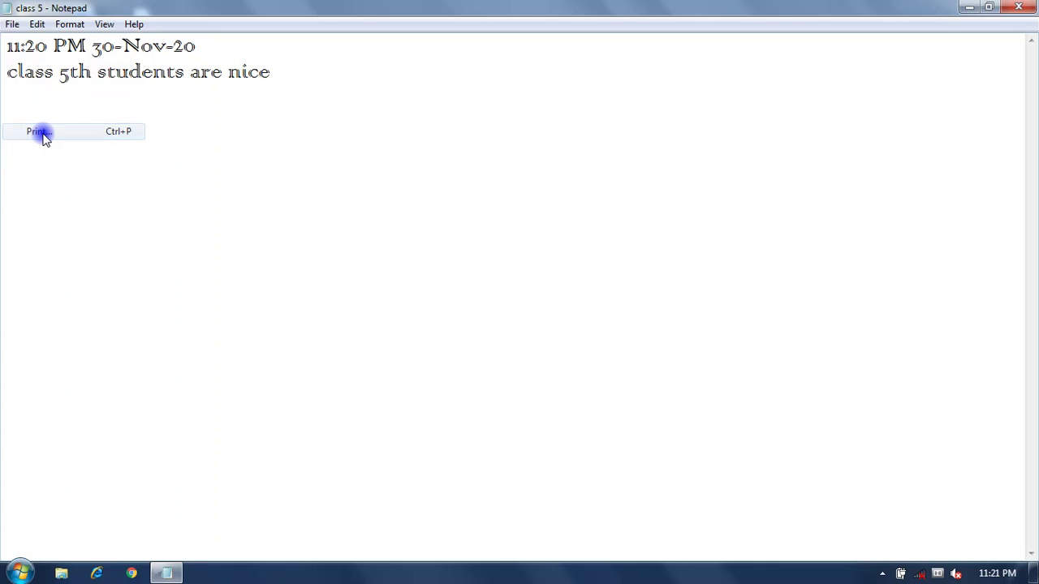
{"action": "left_click_drag", "start_coordinate": [118, 24], "coordinate": [391, 157]}
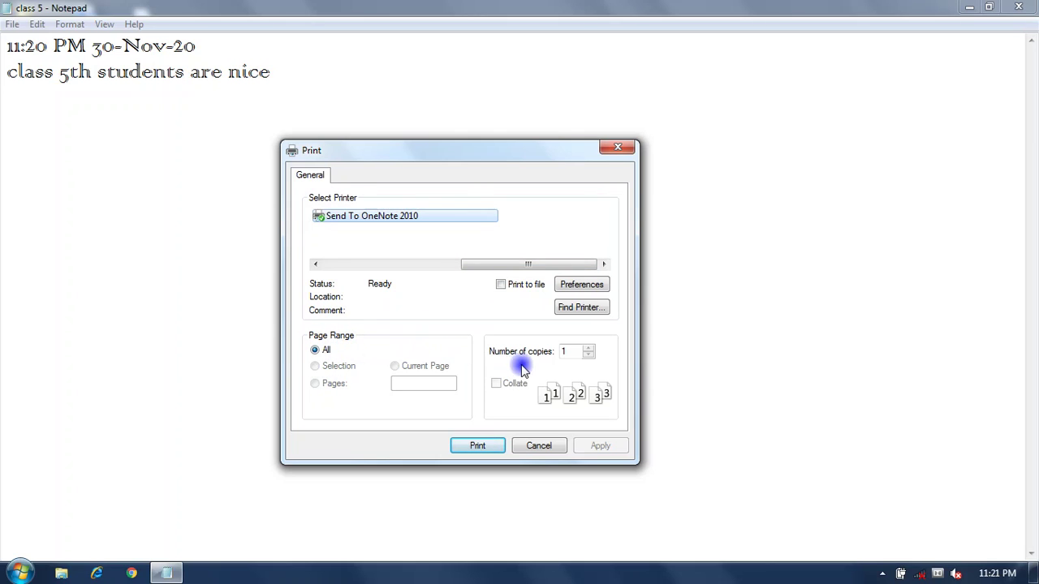
{"action": "left_click", "coordinate": [591, 351]}
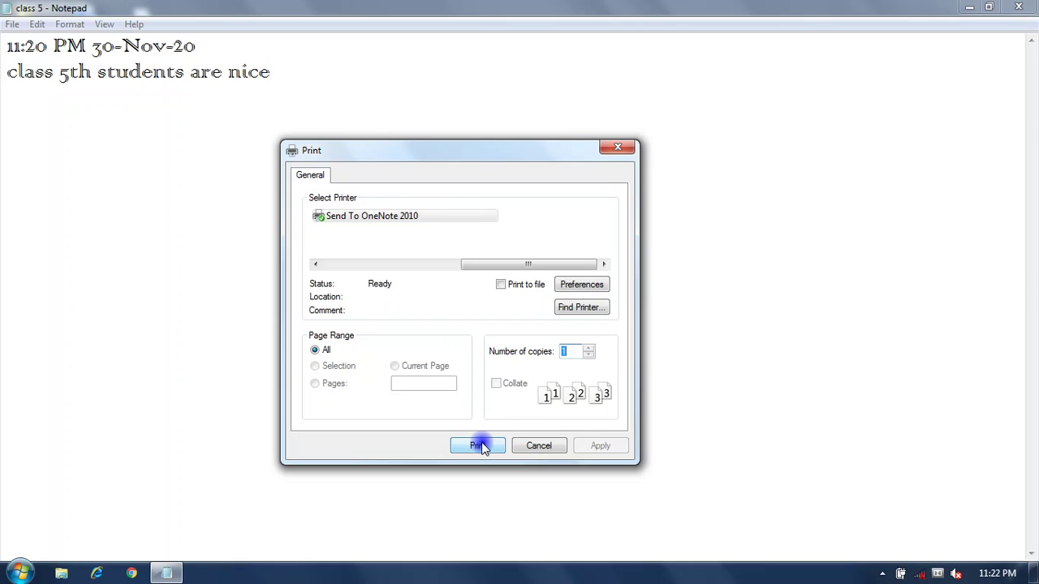
{"action": "left_click", "coordinate": [534, 449]}
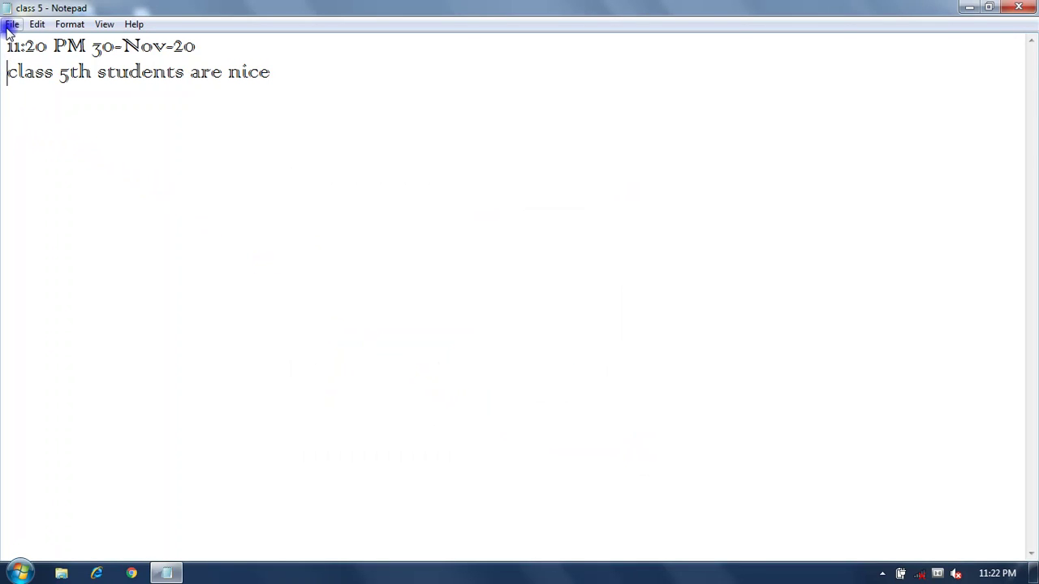
{"action": "left_click", "coordinate": [11, 24]}
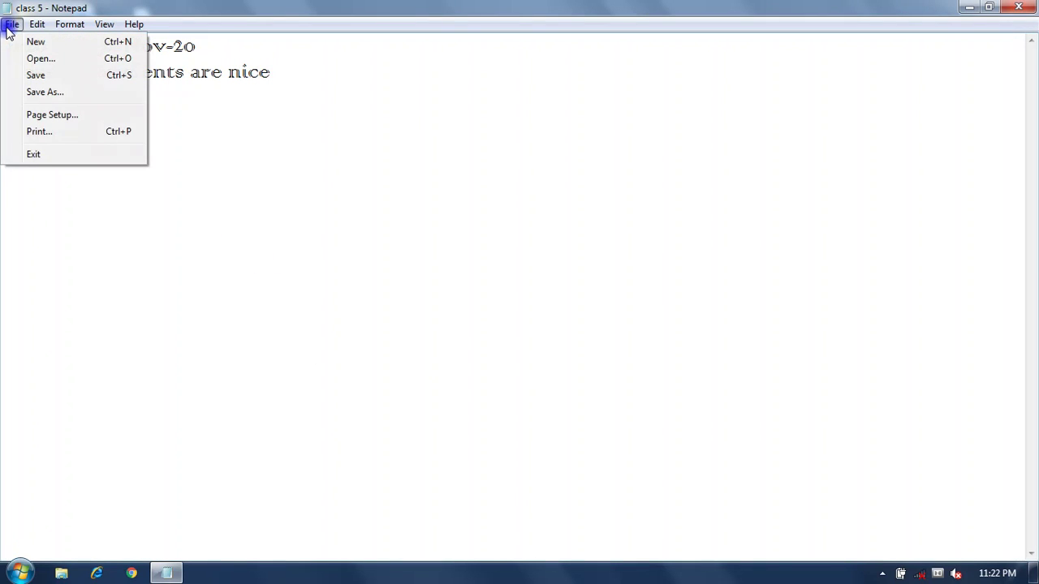
- In Page Setup, keep Letter paper, switch the orientation to Landscape and apply
{"action": "left_click", "coordinate": [37, 118]}
{"action": "left_click_drag", "start_coordinate": [134, 46], "coordinate": [422, 168]}
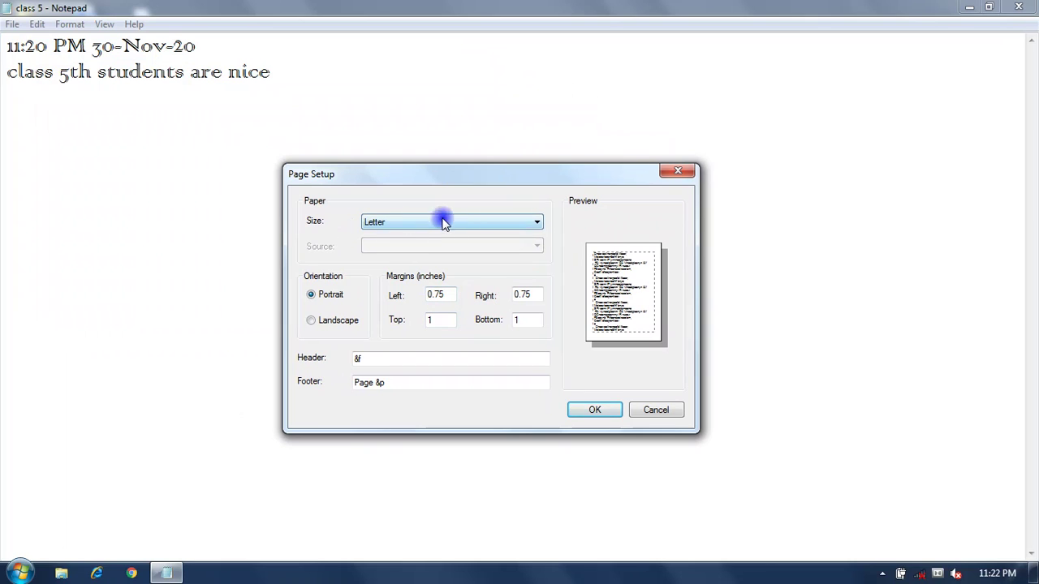
{"action": "left_click", "coordinate": [514, 223]}
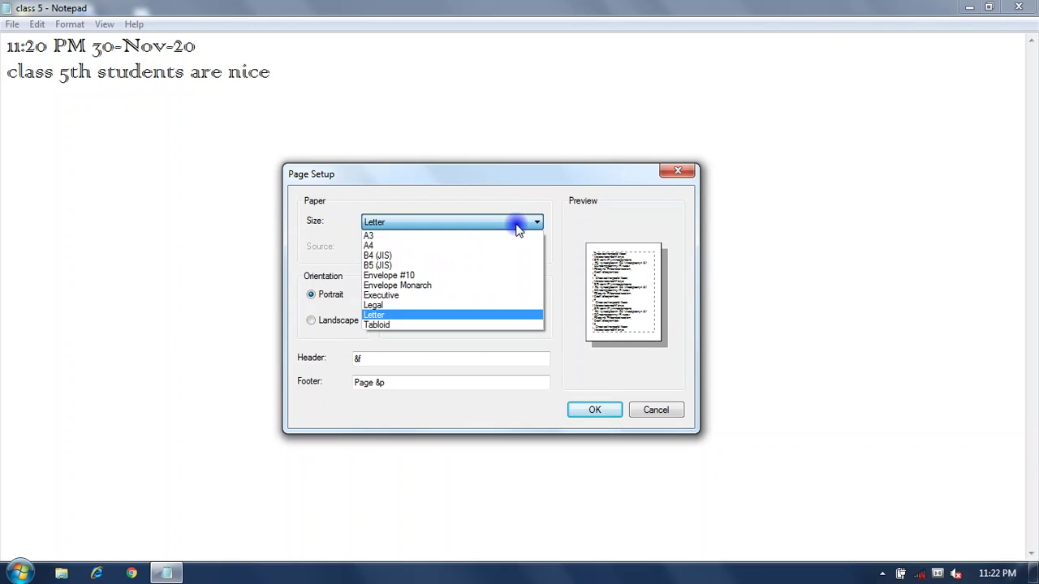
{"action": "left_click", "coordinate": [508, 318]}
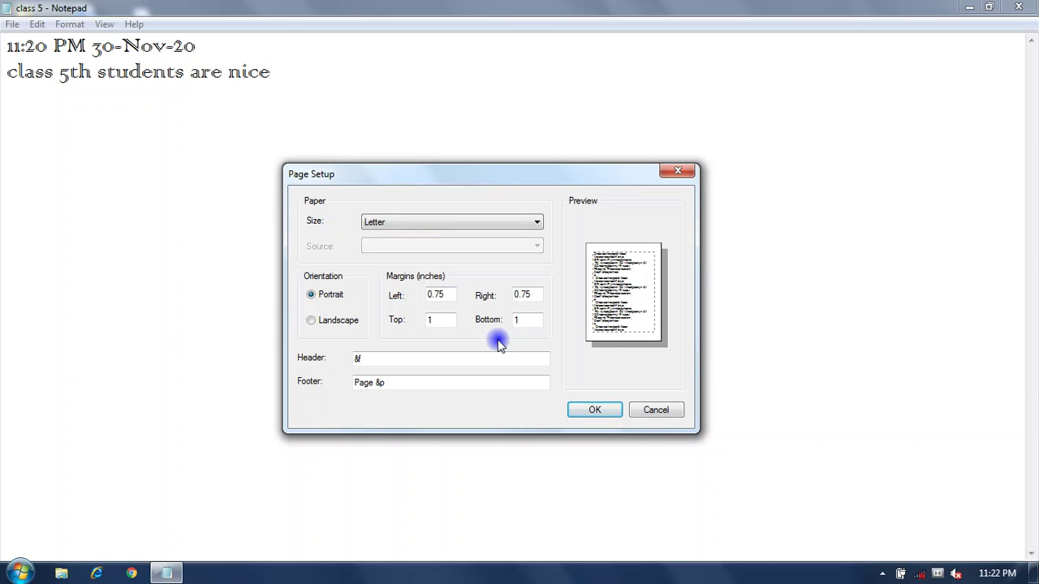
{"action": "left_click", "coordinate": [311, 323]}
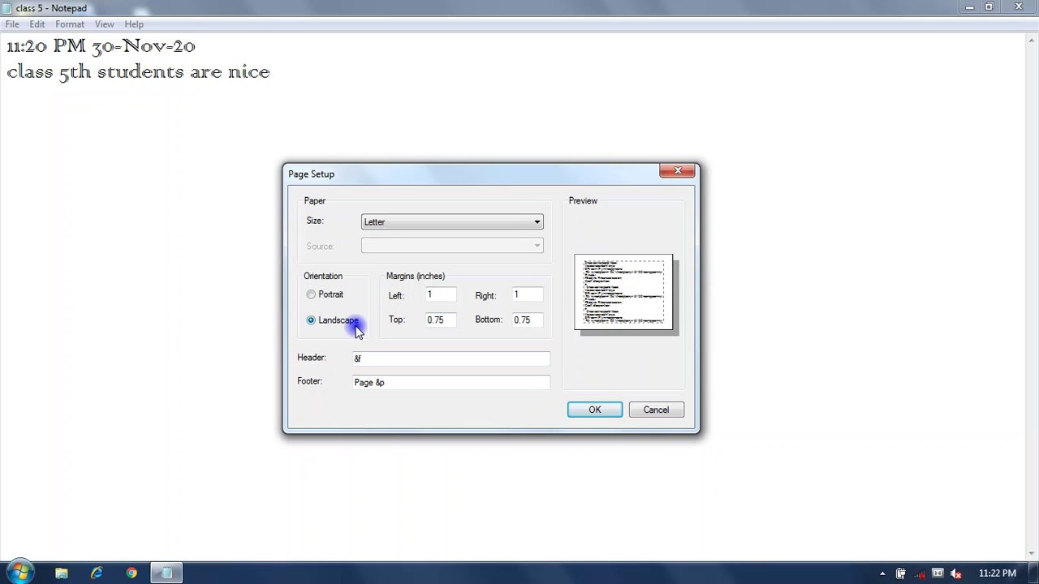
{"action": "left_click", "coordinate": [589, 407]}
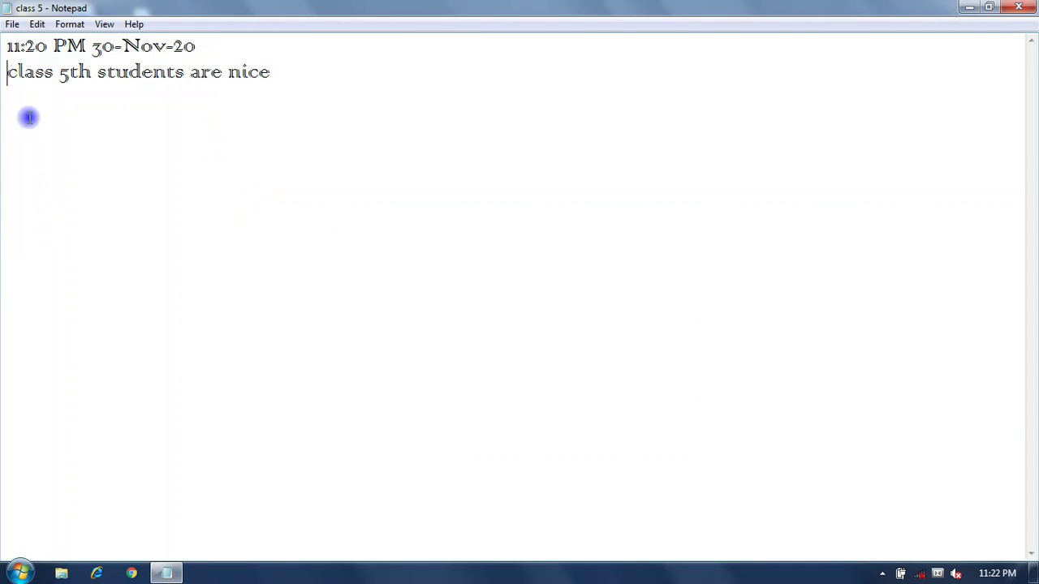
- Exit Notepad from the File menu, returning to the Windows desktop
{"action": "left_click", "coordinate": [16, 24]}
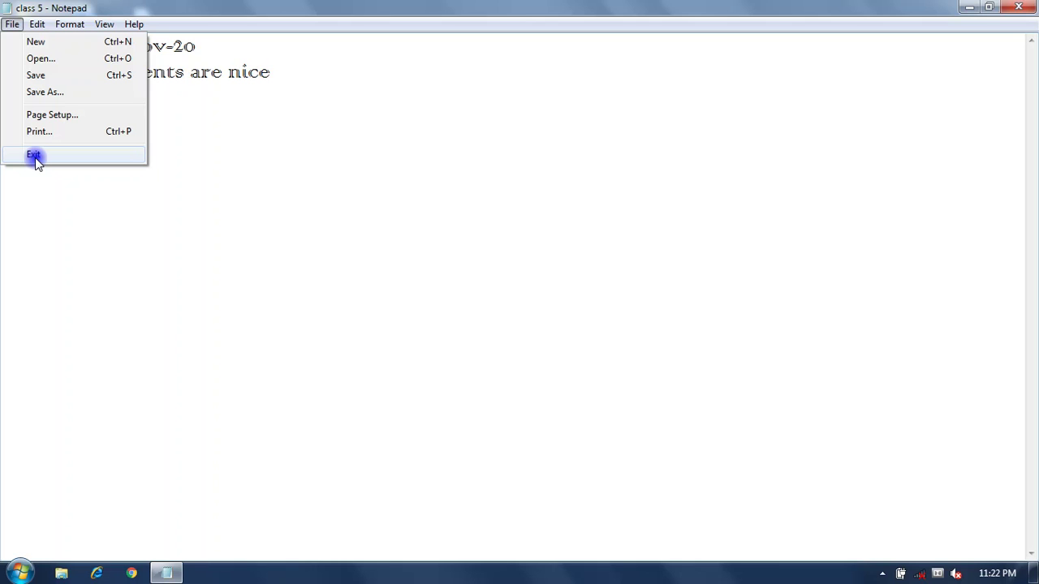
{"action": "left_click", "coordinate": [33, 156]}
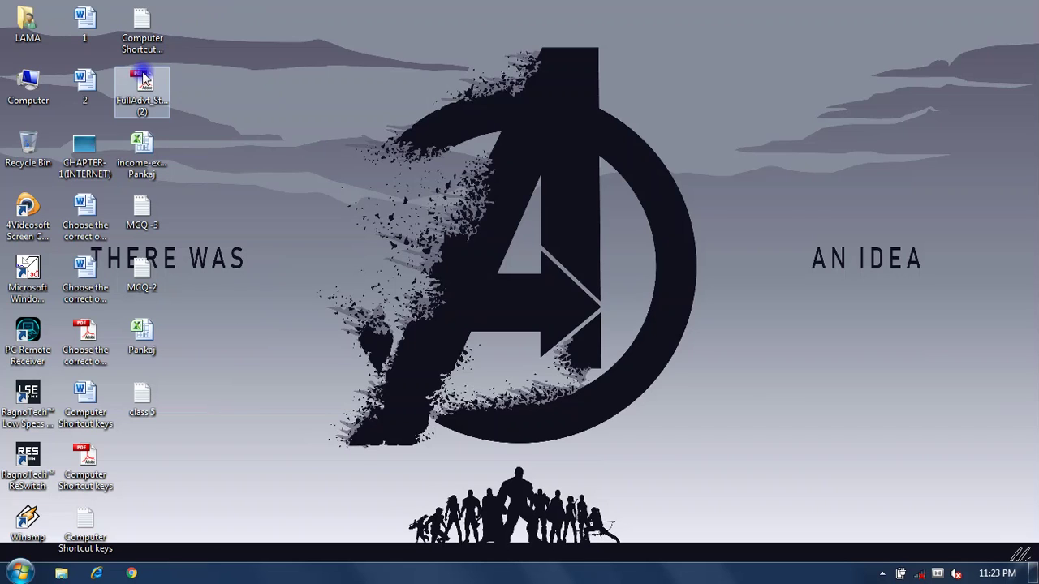
- Launch WordPad from Start > All Programs > Accessories and maximize its window
{"action": "left_click", "coordinate": [14, 572]}
{"action": "left_click", "coordinate": [32, 508]}
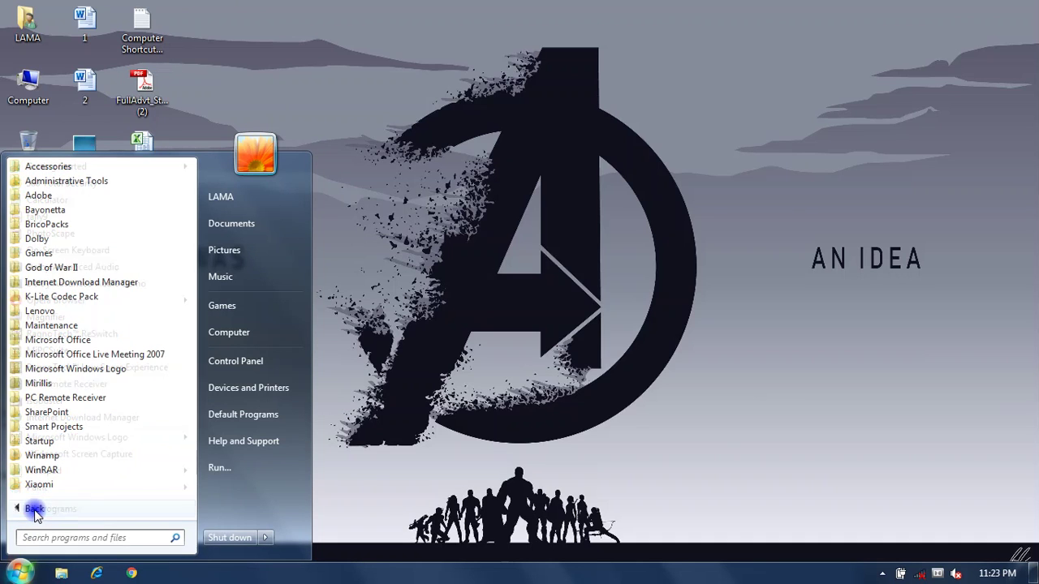
{"action": "left_click", "coordinate": [33, 508]}
{"action": "left_click", "coordinate": [33, 508]}
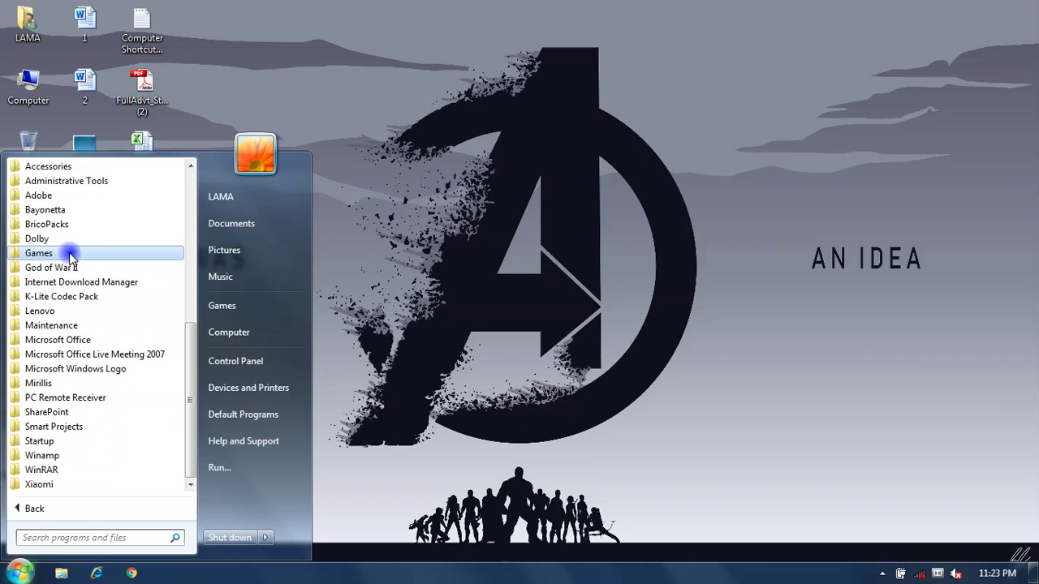
{"action": "left_click", "coordinate": [69, 167]}
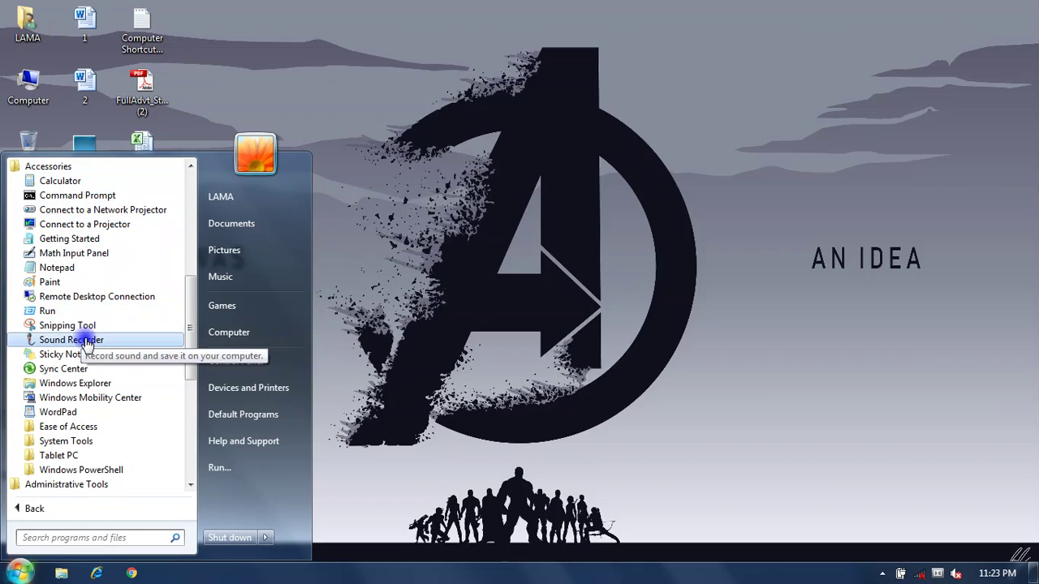
{"action": "left_click", "coordinate": [59, 413]}
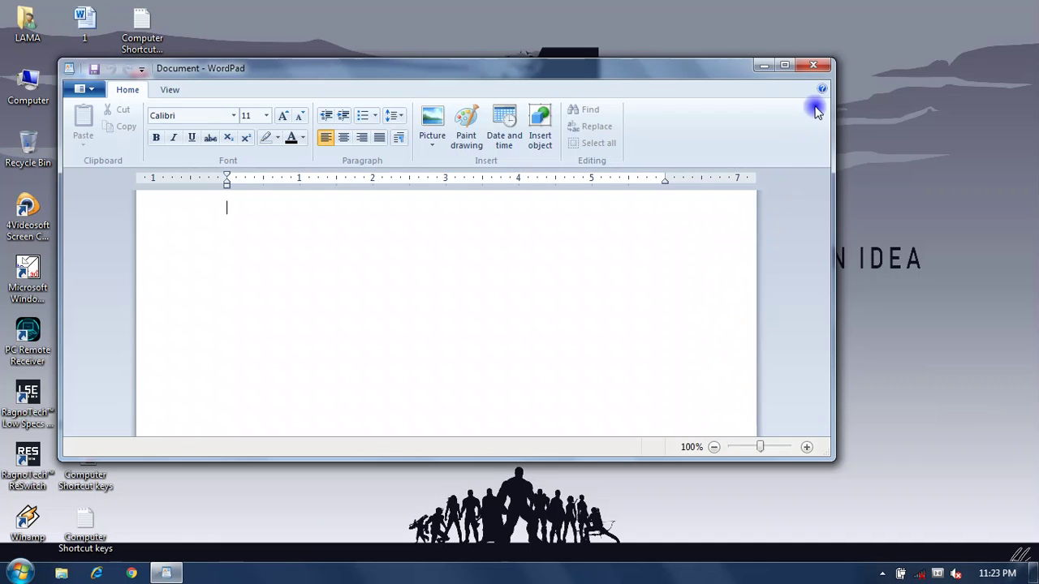
{"action": "left_click", "coordinate": [784, 65]}
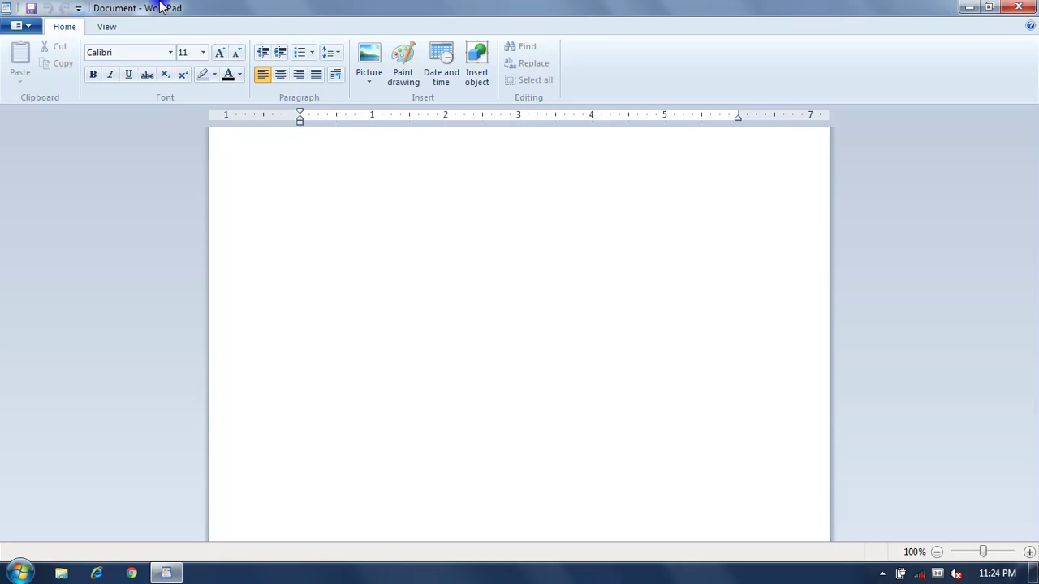
{"action": "left_click", "coordinate": [883, 573]}
{"action": "left_click", "coordinate": [855, 496]}
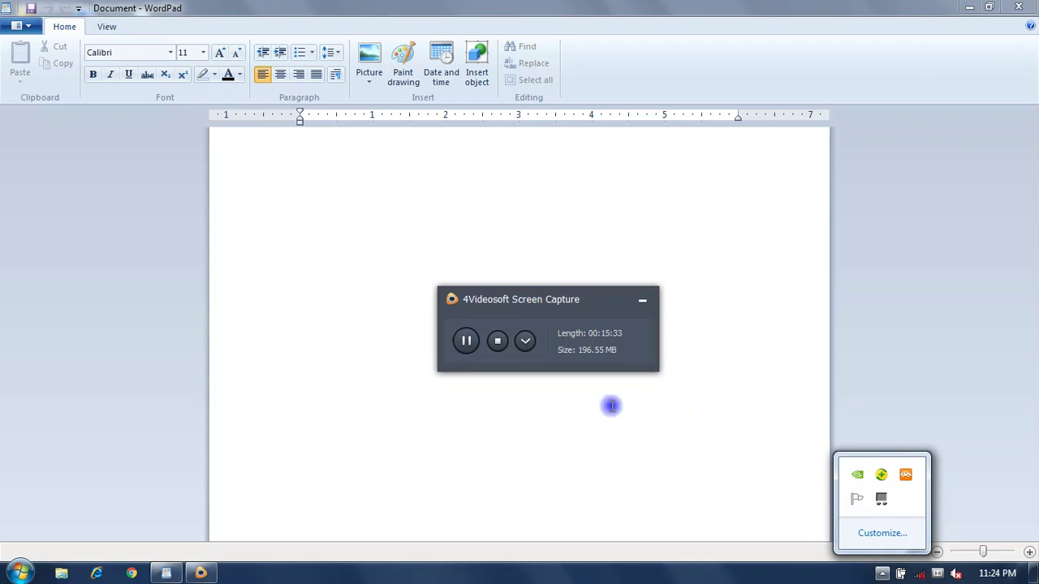
{"action": "left_click", "coordinate": [639, 302]}
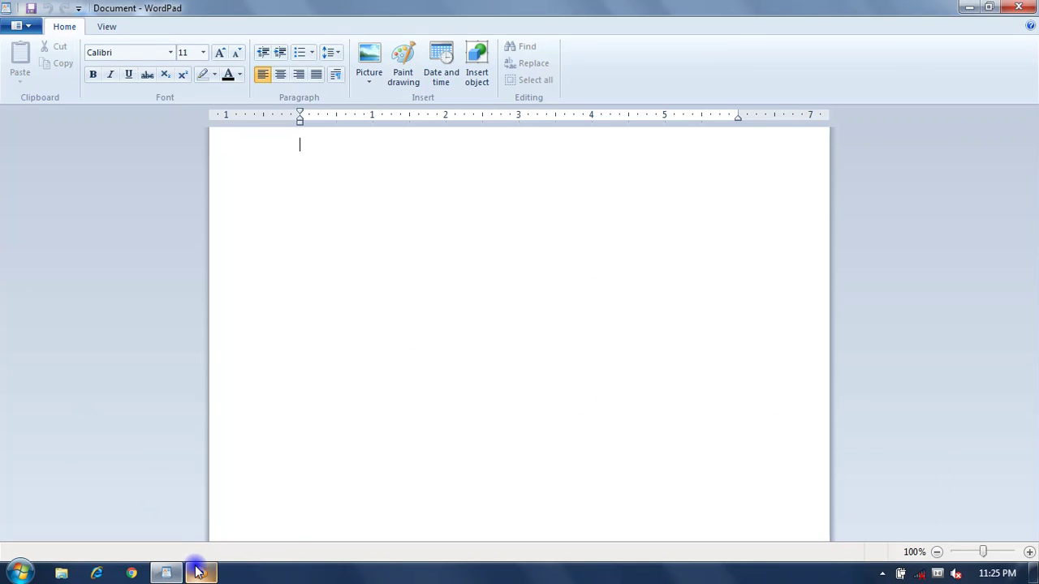
{"action": "mouse_move", "coordinate": [197, 573]}
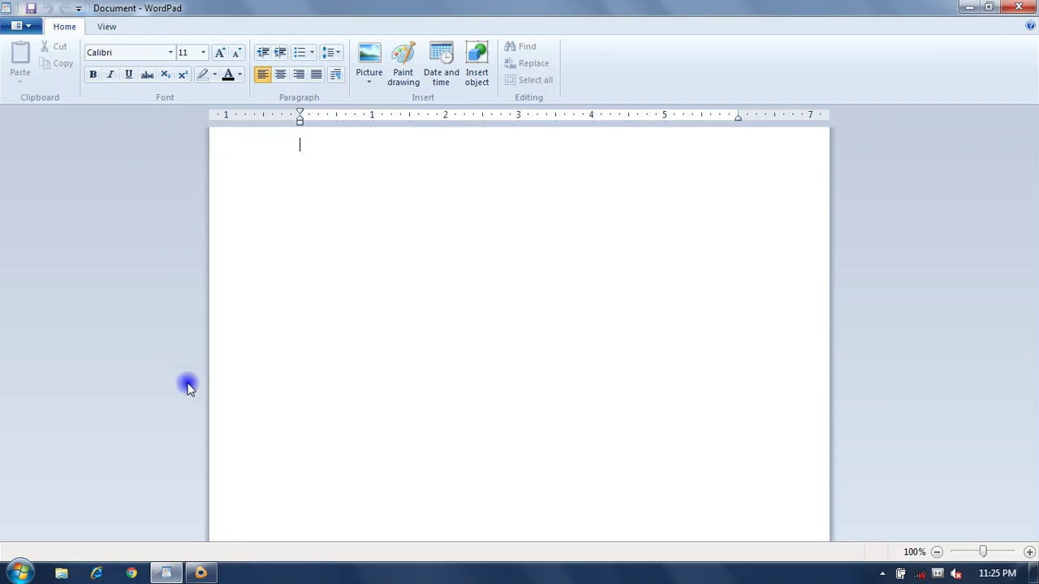
{"action": "left_click", "coordinate": [200, 575]}
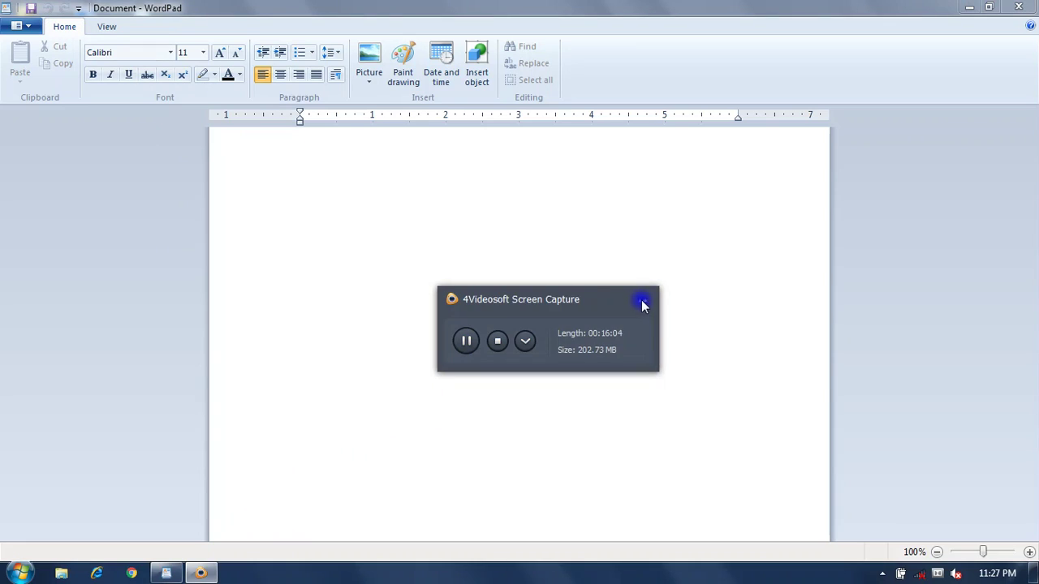
{"action": "left_click", "coordinate": [641, 302]}
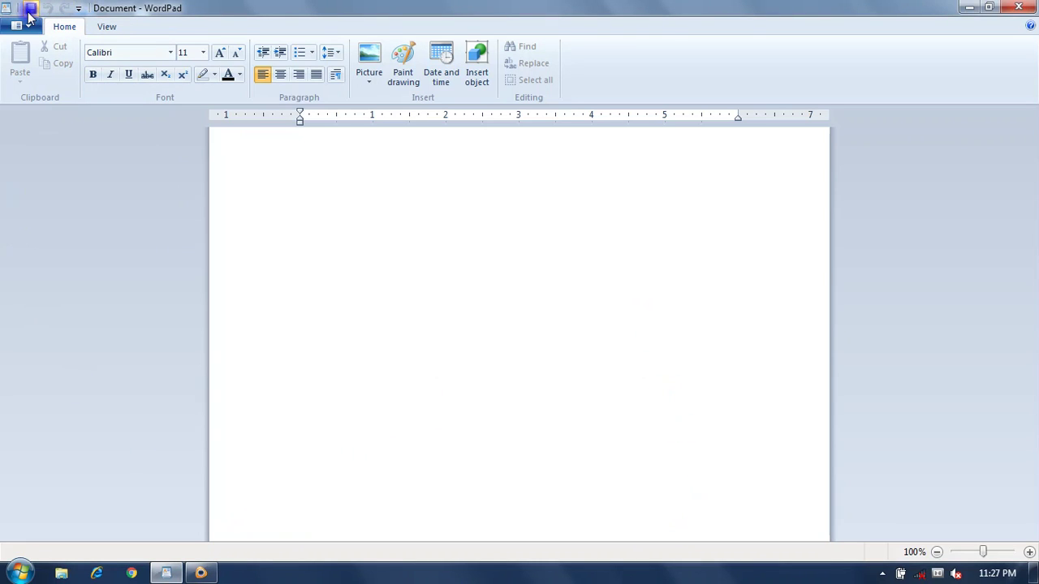
{"action": "left_click", "coordinate": [79, 10]}
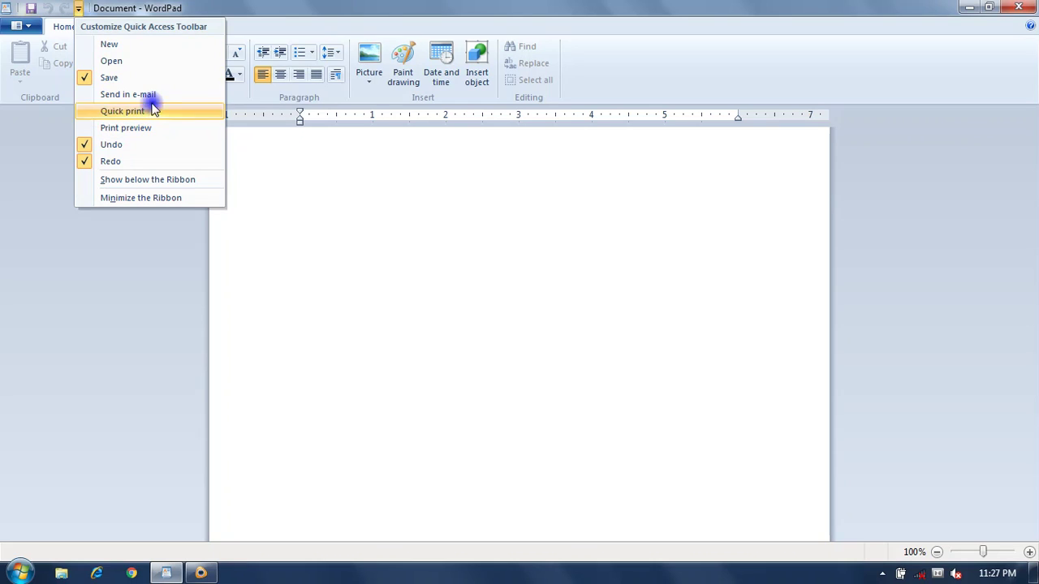
{"action": "left_click", "coordinate": [258, 156]}
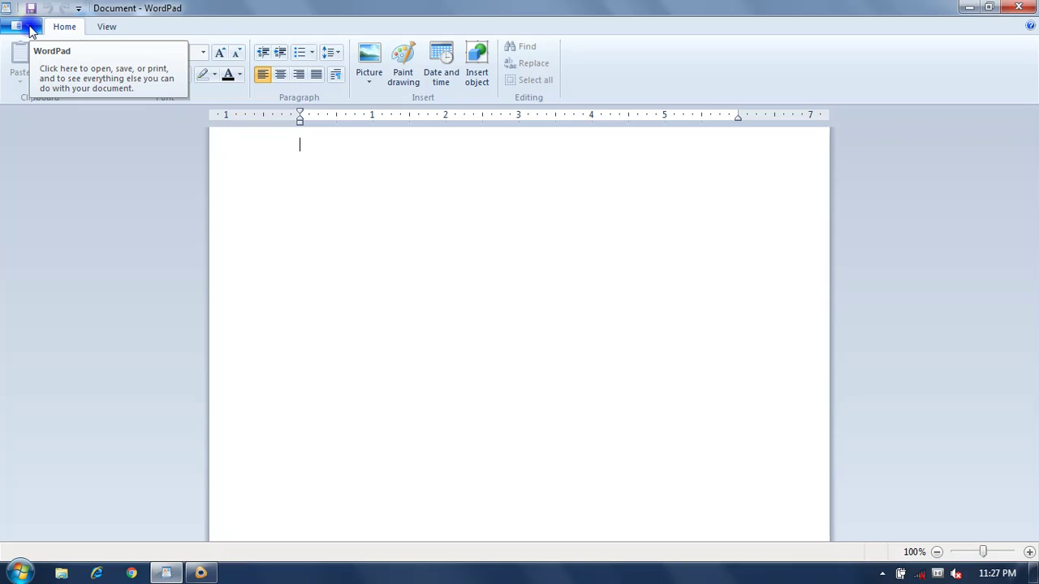
{"action": "left_click", "coordinate": [18, 26]}
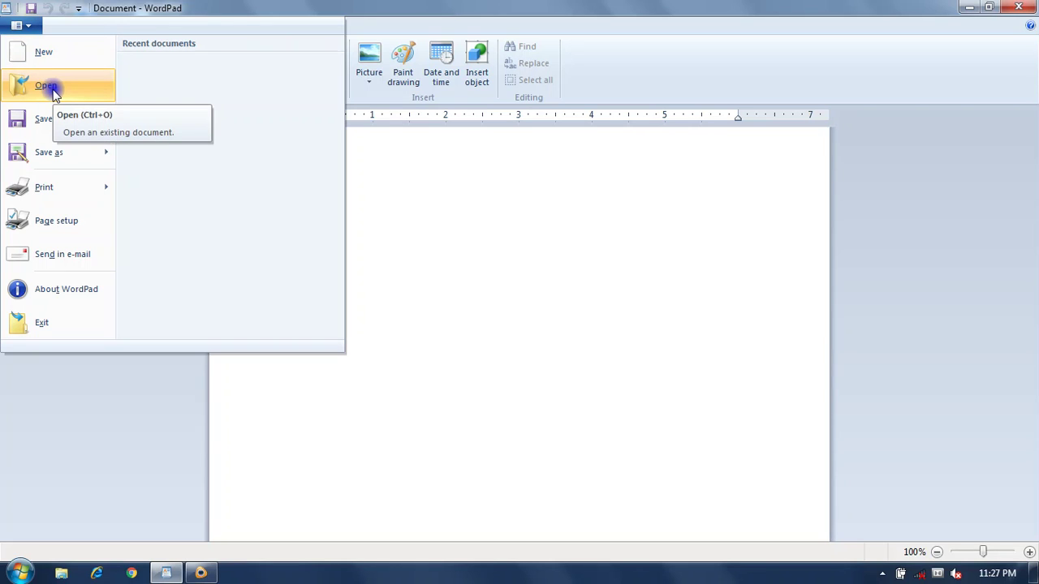
{"action": "mouse_move", "coordinate": [51, 148]}
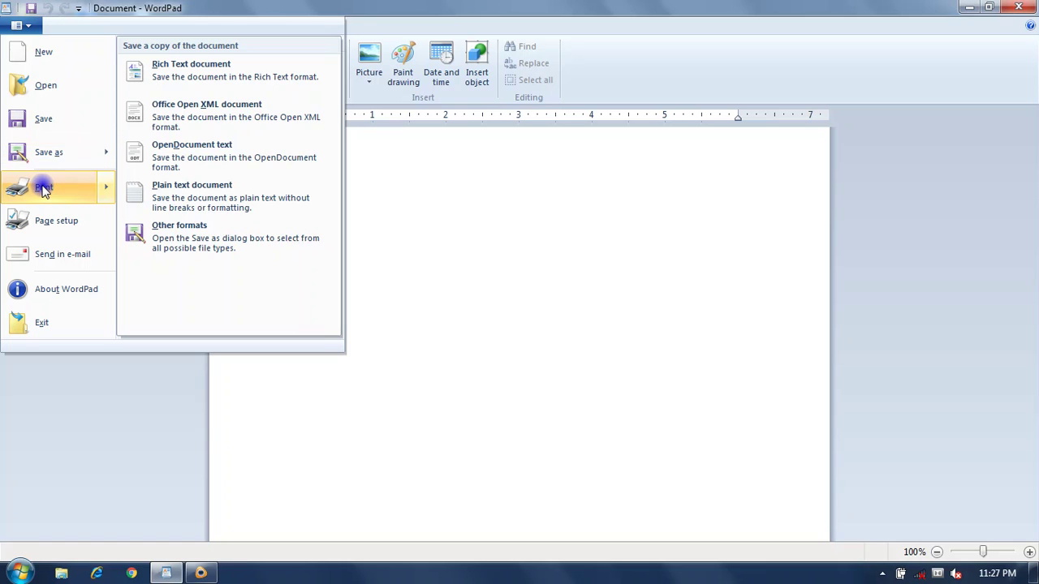
{"action": "mouse_move", "coordinate": [41, 187]}
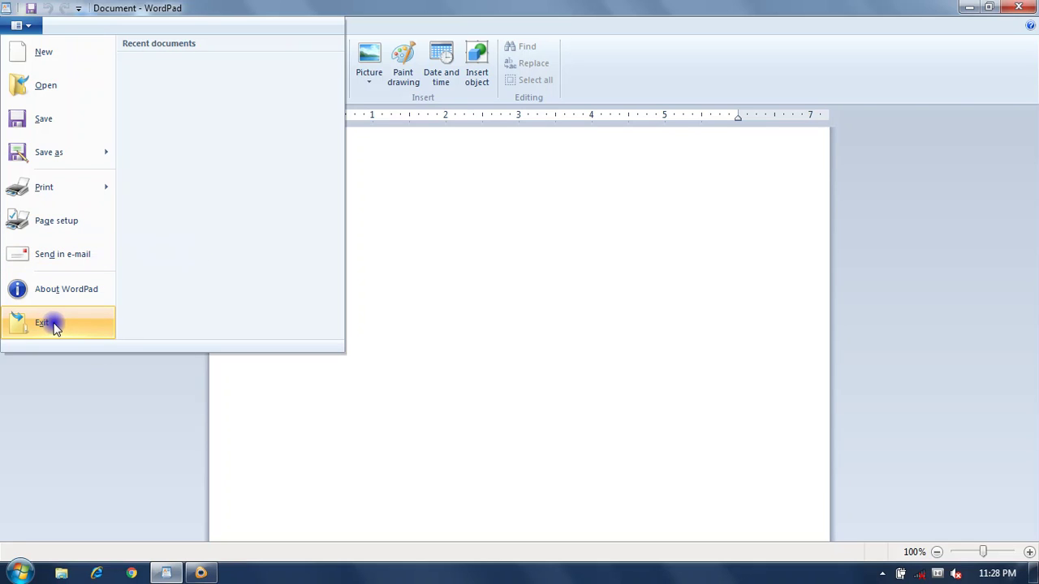
{"action": "left_click", "coordinate": [412, 250]}
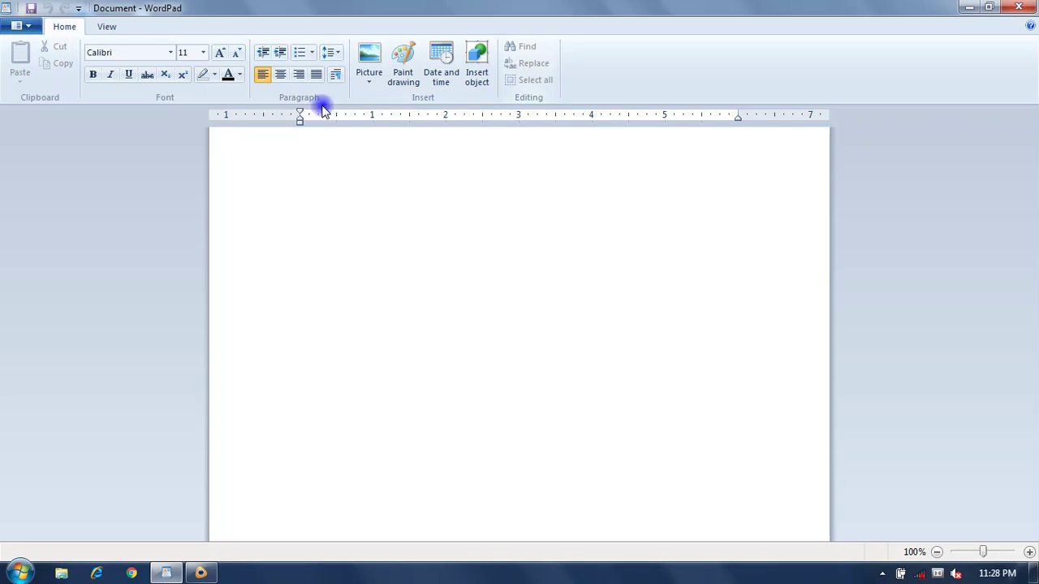
- Dismiss the recorder panel and return to WordPad's Home ribbon over the blank page
{"action": "left_click", "coordinate": [107, 31]}
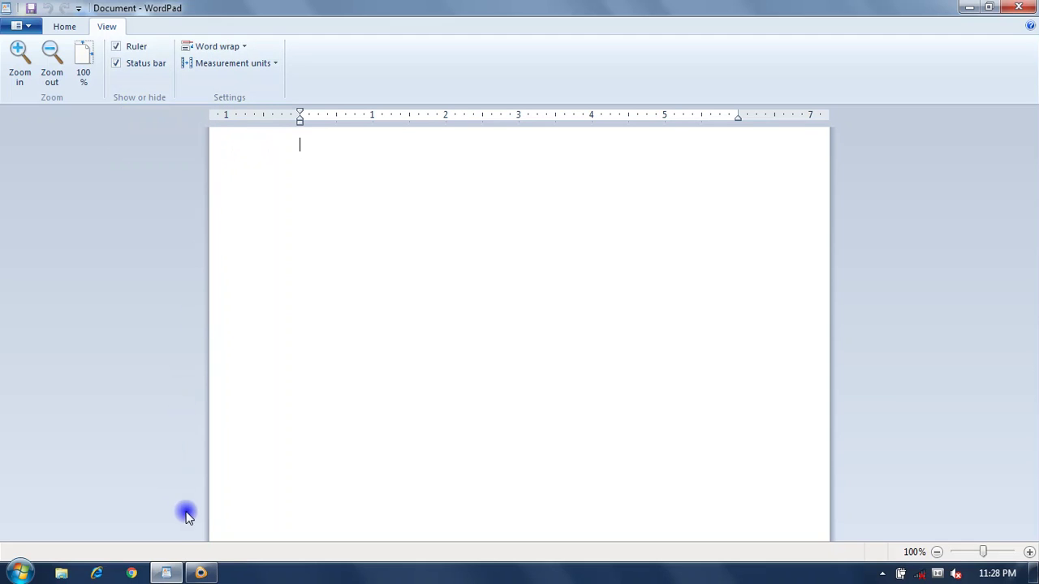
{"action": "left_click", "coordinate": [203, 573]}
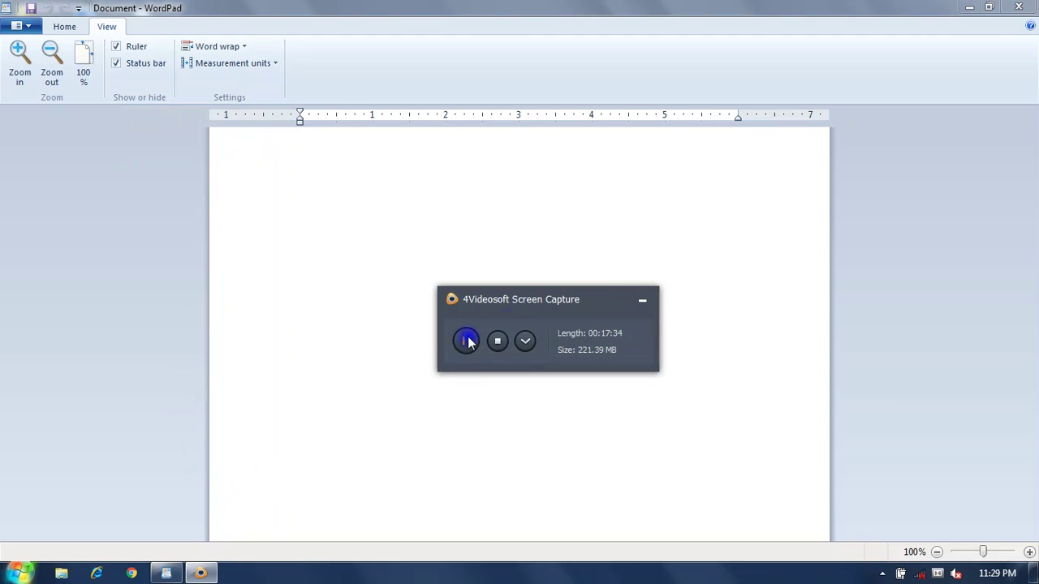
{"action": "left_click", "coordinate": [643, 300]}
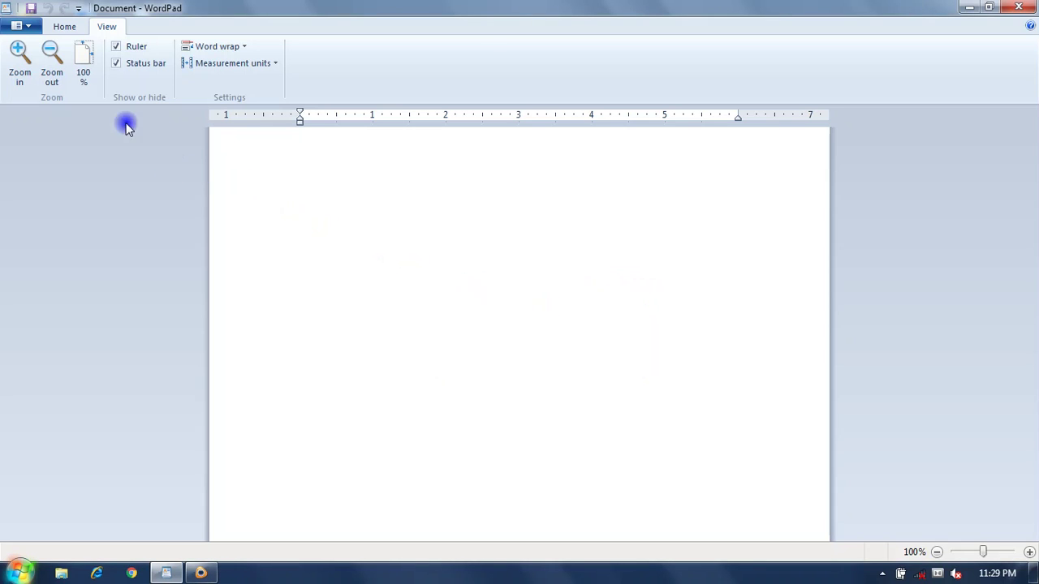
{"action": "left_click", "coordinate": [66, 28]}
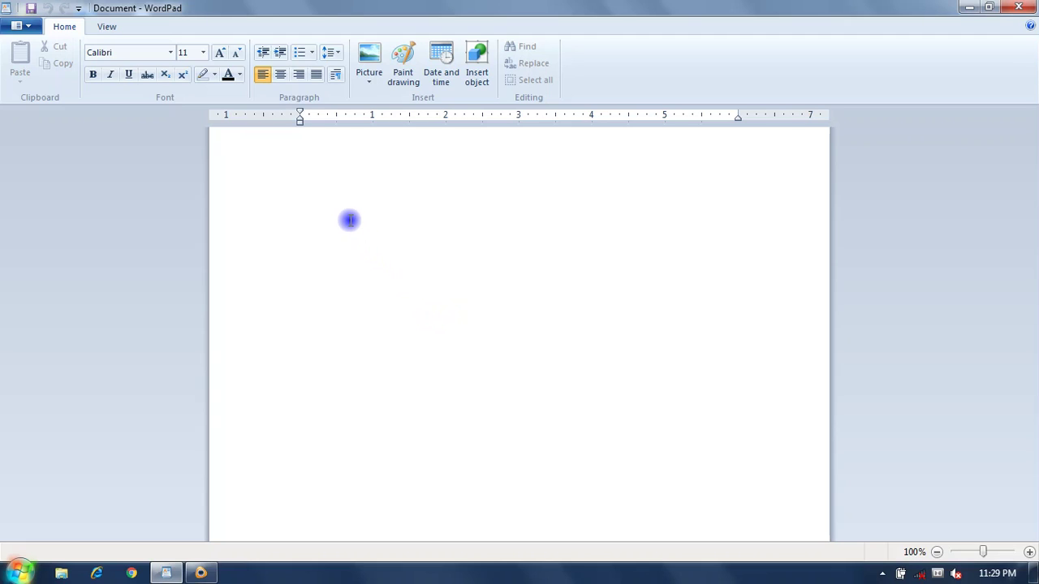
- Type 'class 5th students' on the first line, then select all the document text
{"action": "type", "text": "d"}
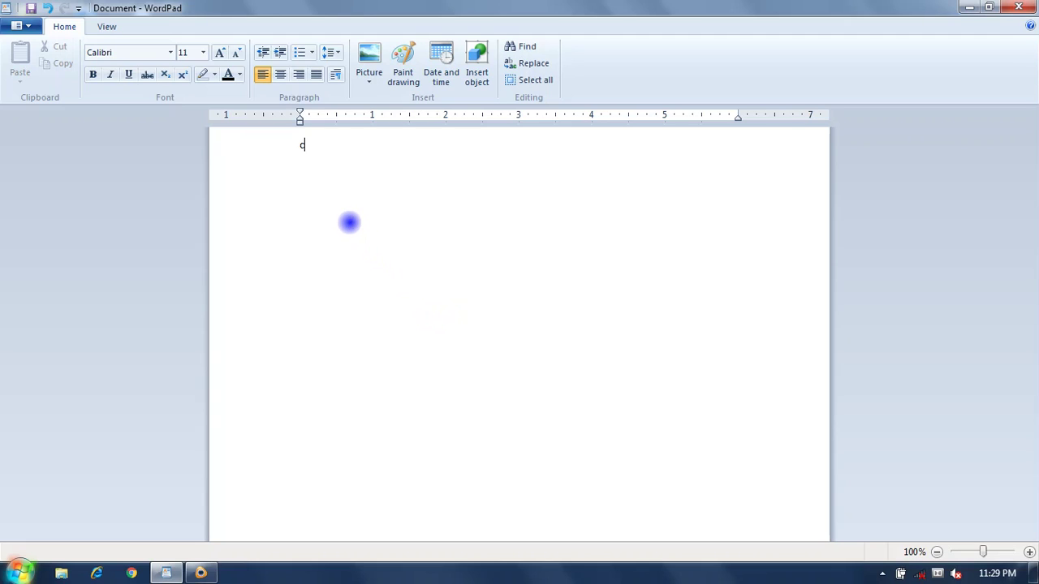
{"action": "type", "text": "lass 5th students"}
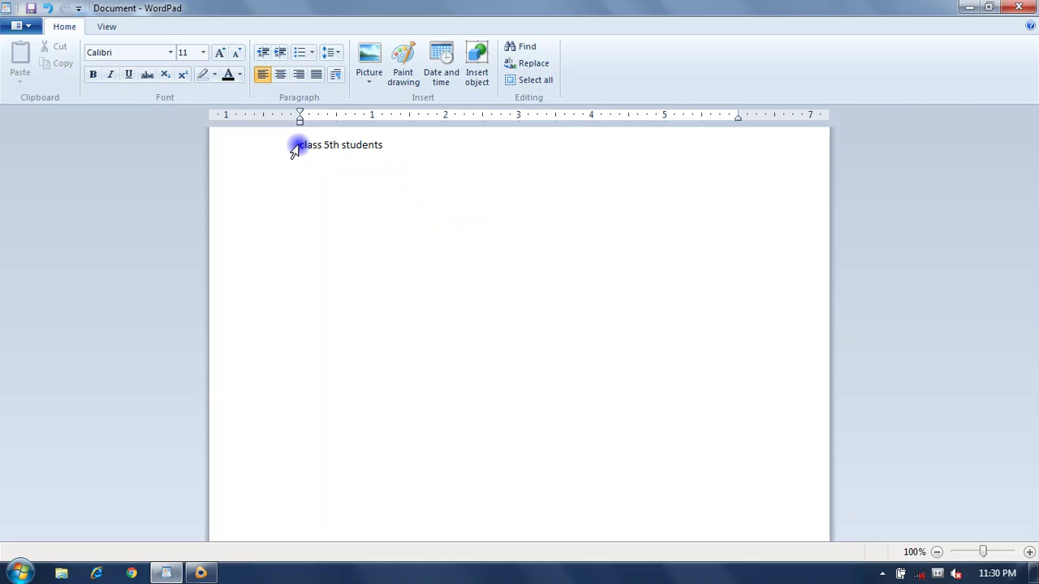
{"action": "left_click_drag", "start_coordinate": [297, 146], "coordinate": [394, 149]}
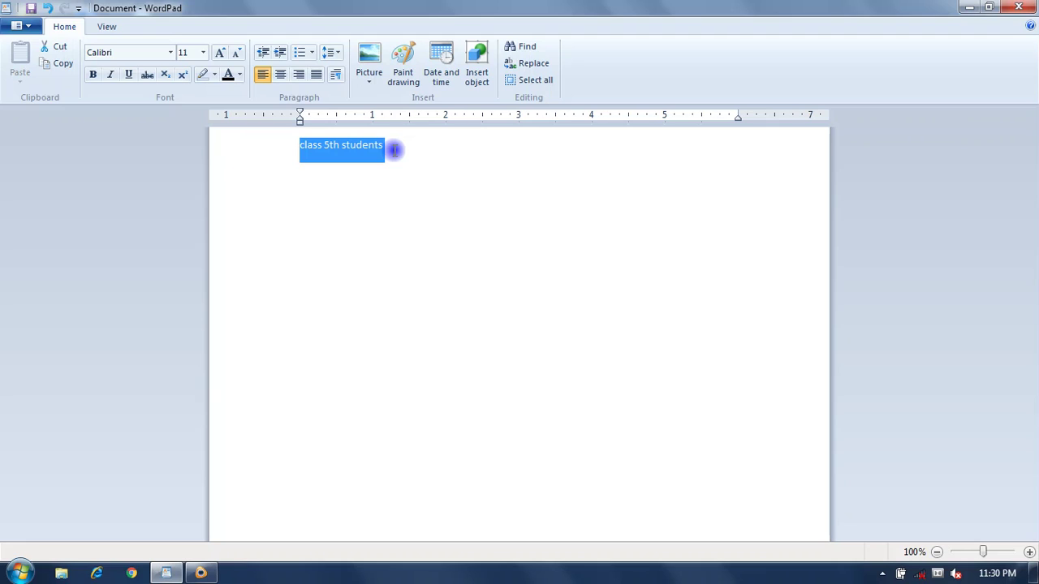
{"action": "left_click", "coordinate": [402, 188]}
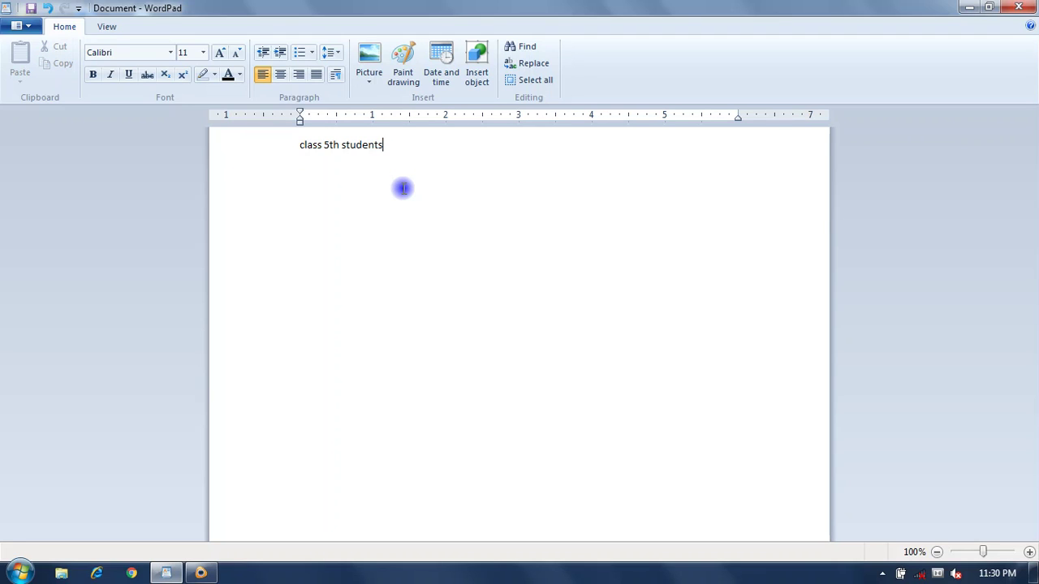
{"action": "key", "text": "ctrl+a"}
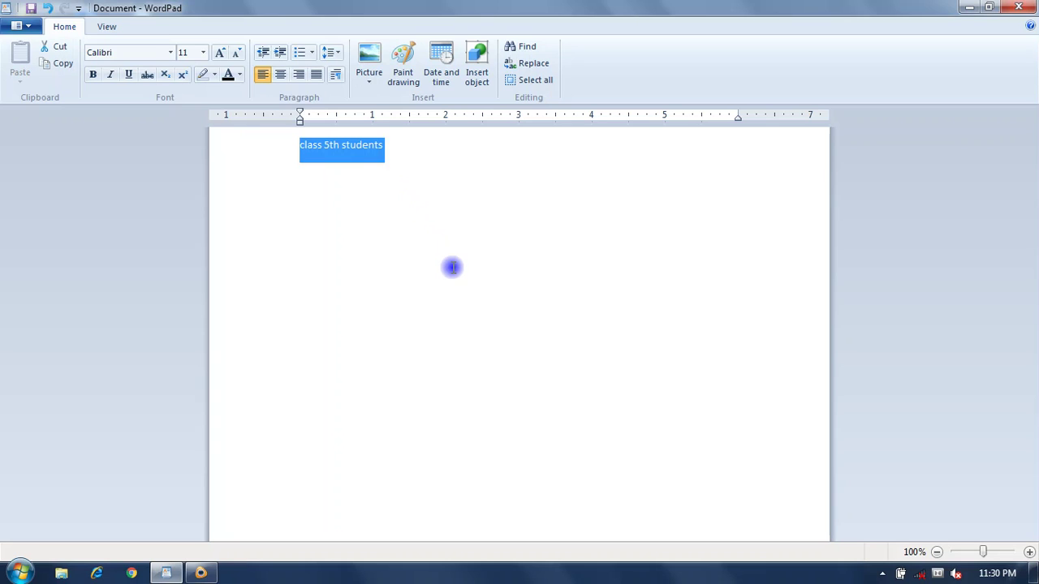
{"action": "left_click", "coordinate": [65, 66]}
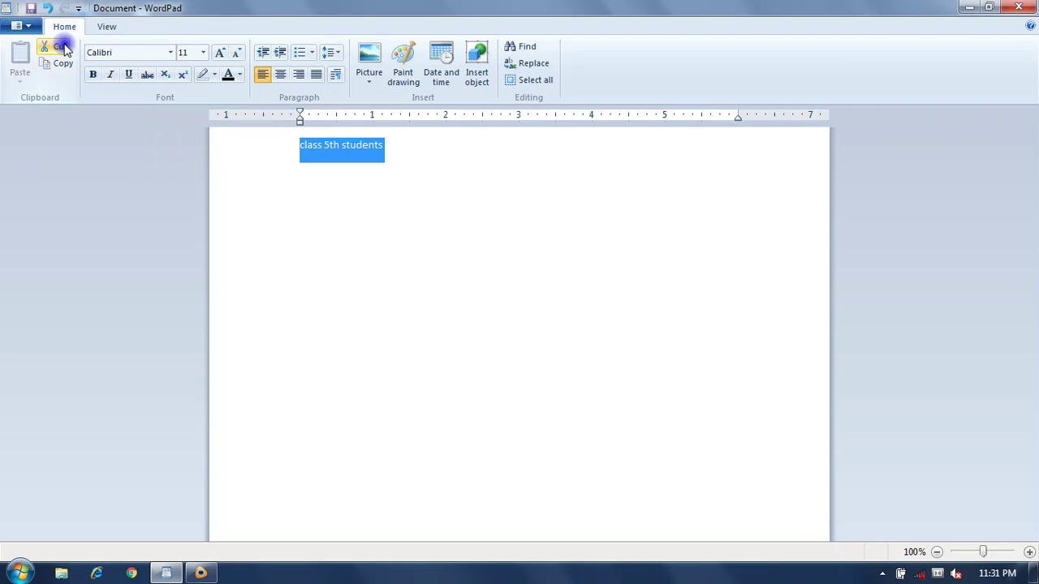
{"action": "left_click", "coordinate": [61, 65]}
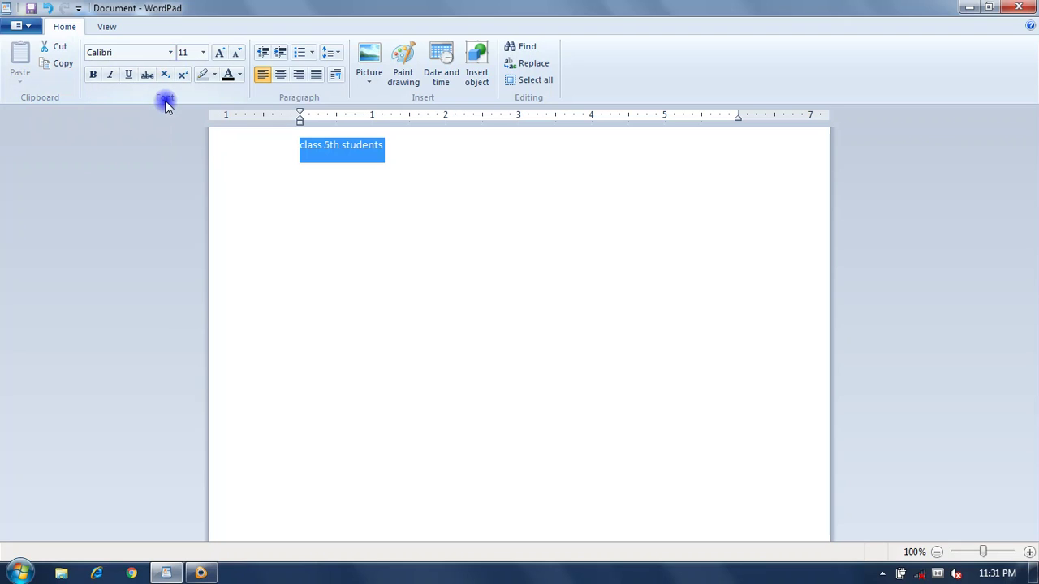
- Scroll the font list and apply Felix Titling to the 'class 5th students' heading
{"action": "left_click", "coordinate": [170, 52]}
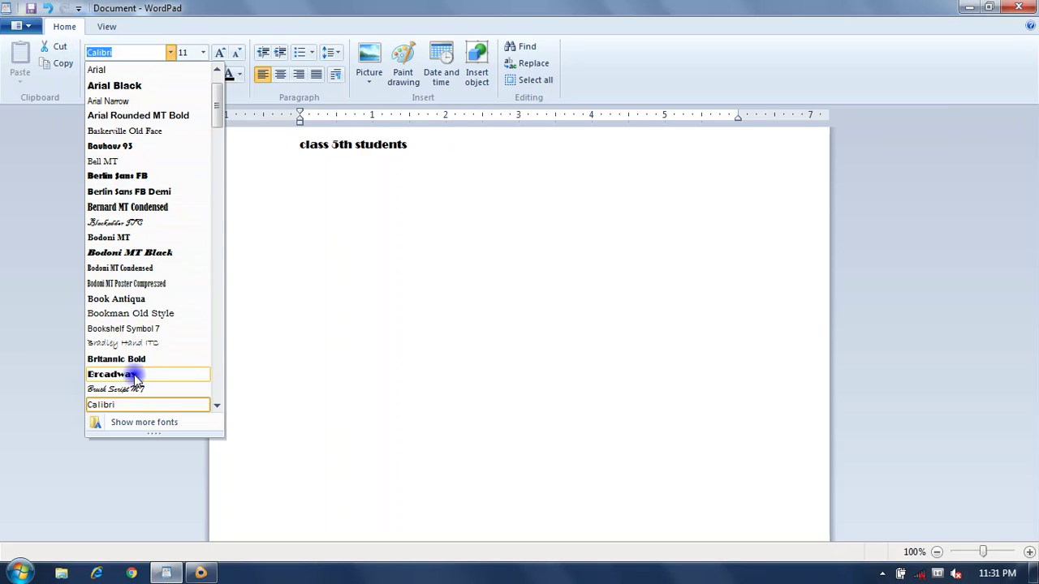
{"action": "scroll", "coordinate": [138, 398], "scroll_direction": "down", "scroll_amount": 1}
{"action": "scroll", "coordinate": [141, 385], "scroll_direction": "down", "scroll_amount": 4}
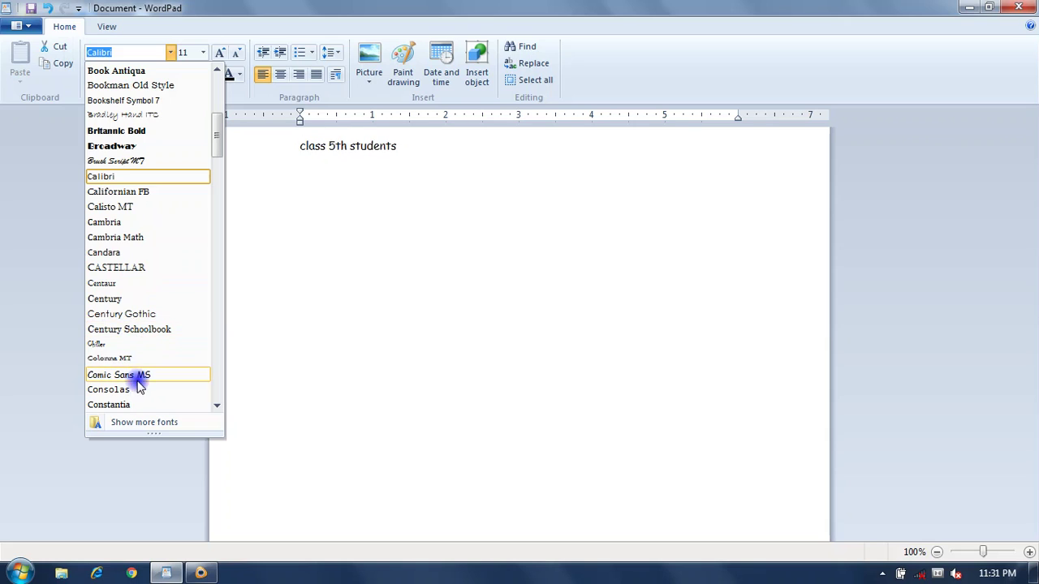
{"action": "scroll", "coordinate": [146, 394], "scroll_direction": "down", "scroll_amount": 2}
{"action": "scroll", "coordinate": [149, 397], "scroll_direction": "down", "scroll_amount": 1}
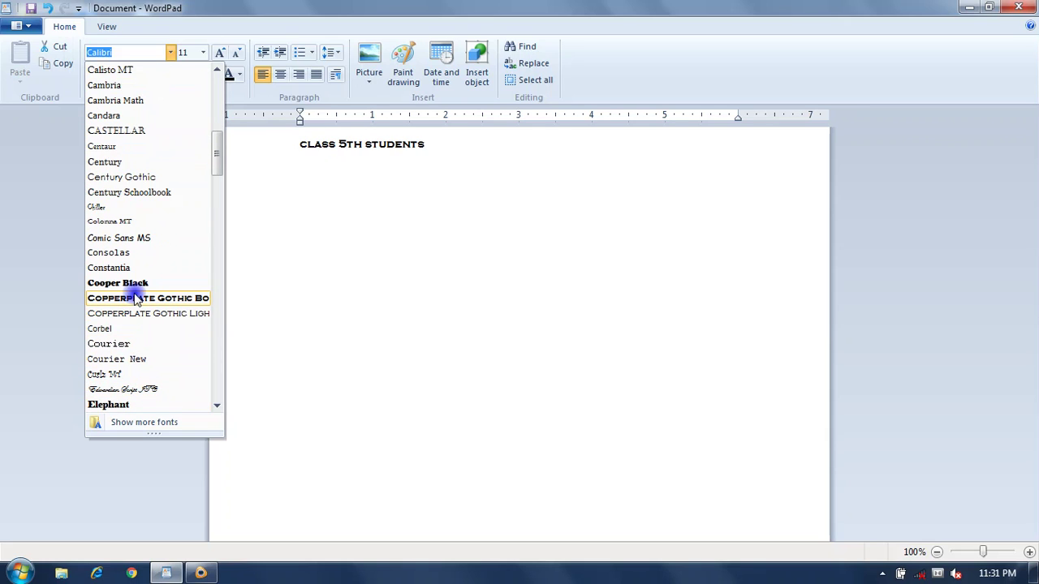
{"action": "scroll", "coordinate": [139, 399], "scroll_direction": "down", "scroll_amount": 6}
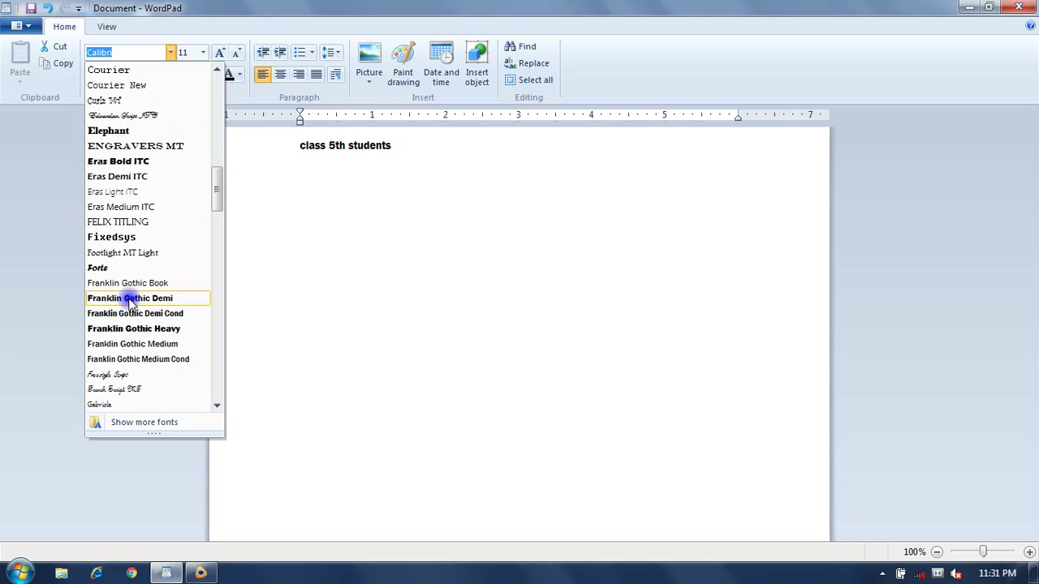
{"action": "left_click", "coordinate": [118, 222]}
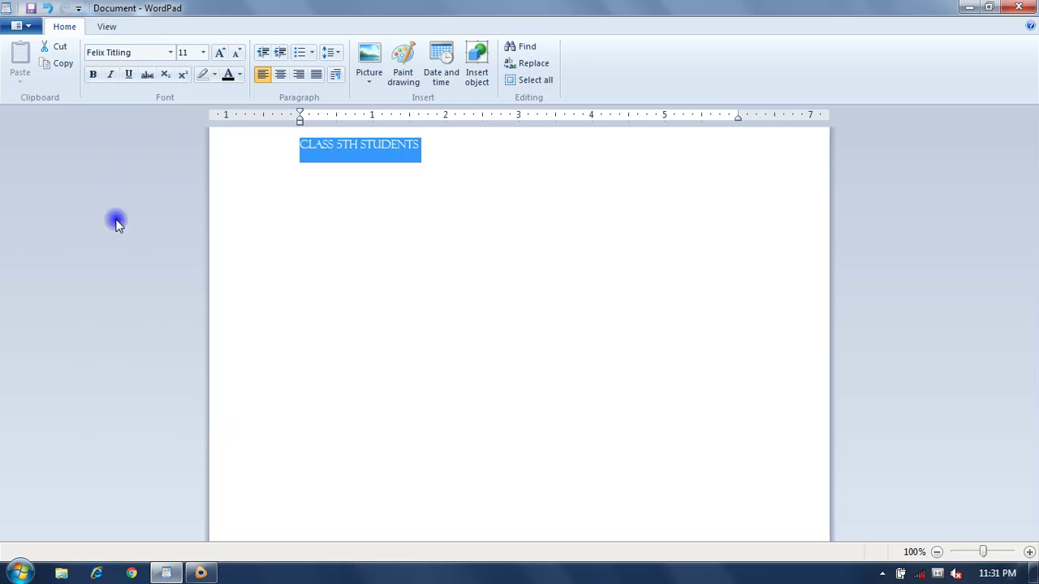
- Set the heading to size 36, trying Grow Font to 48 and shrinking back to 36
{"action": "left_click", "coordinate": [203, 54]}
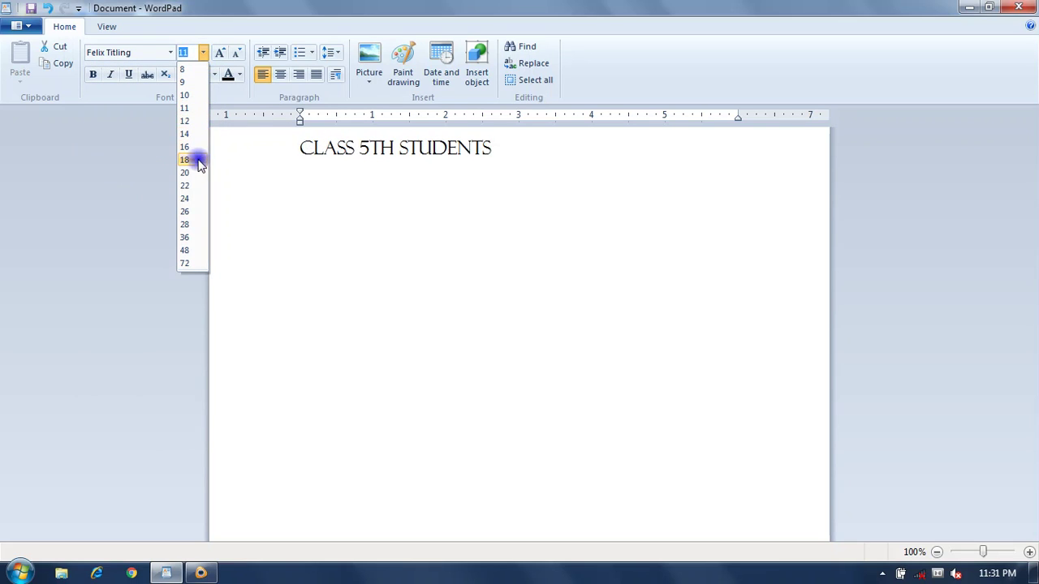
{"action": "left_click", "coordinate": [192, 238]}
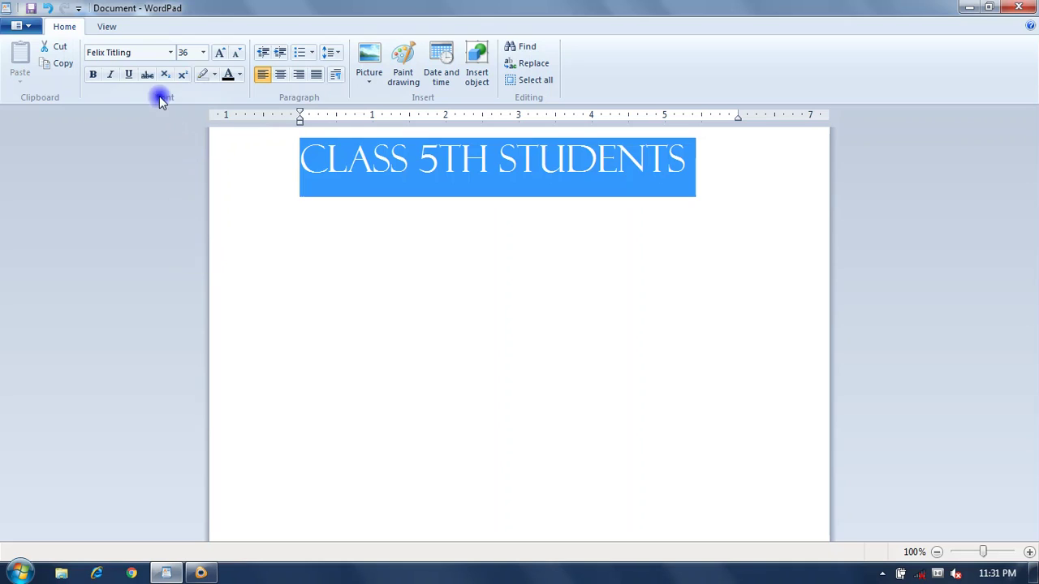
{"action": "left_click", "coordinate": [226, 54]}
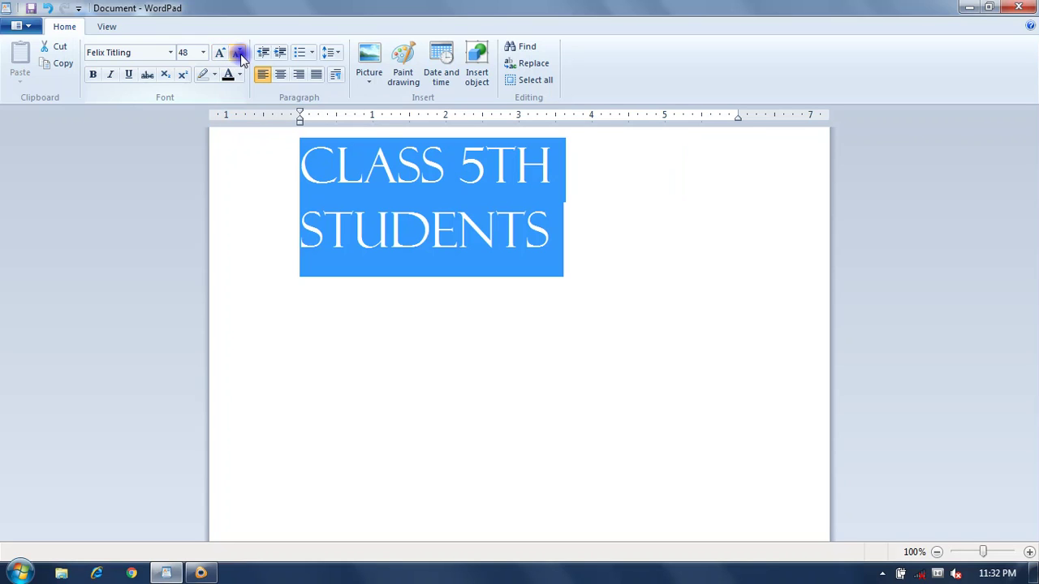
{"action": "left_click", "coordinate": [240, 54]}
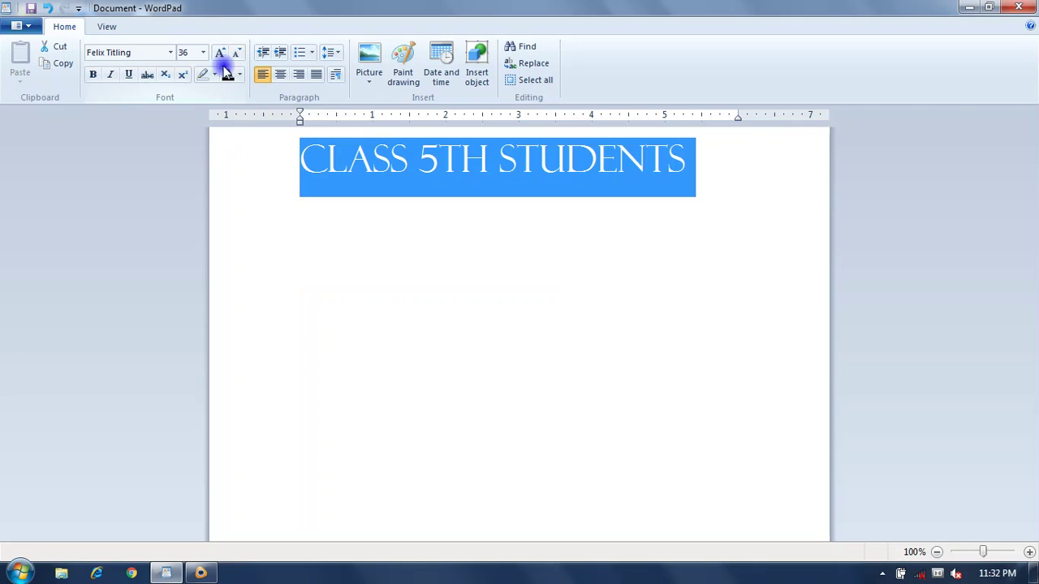
- Make the heading bold, italic, underlined and struck through
{"action": "left_click", "coordinate": [94, 81]}
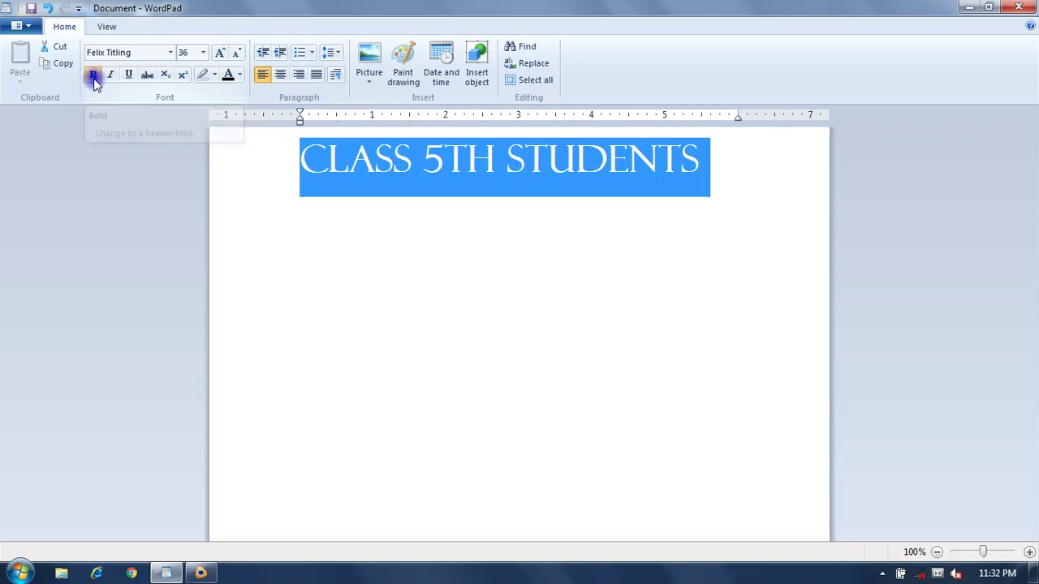
{"action": "left_click", "coordinate": [114, 78]}
{"action": "left_click", "coordinate": [133, 80]}
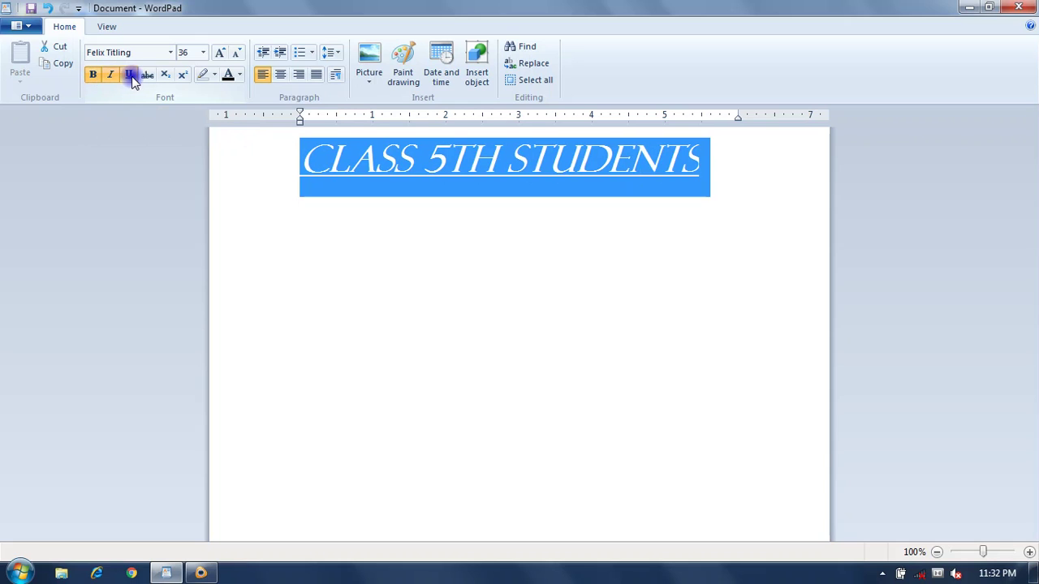
{"action": "left_click", "coordinate": [341, 249]}
{"action": "left_click_drag", "start_coordinate": [304, 159], "coordinate": [616, 154]}
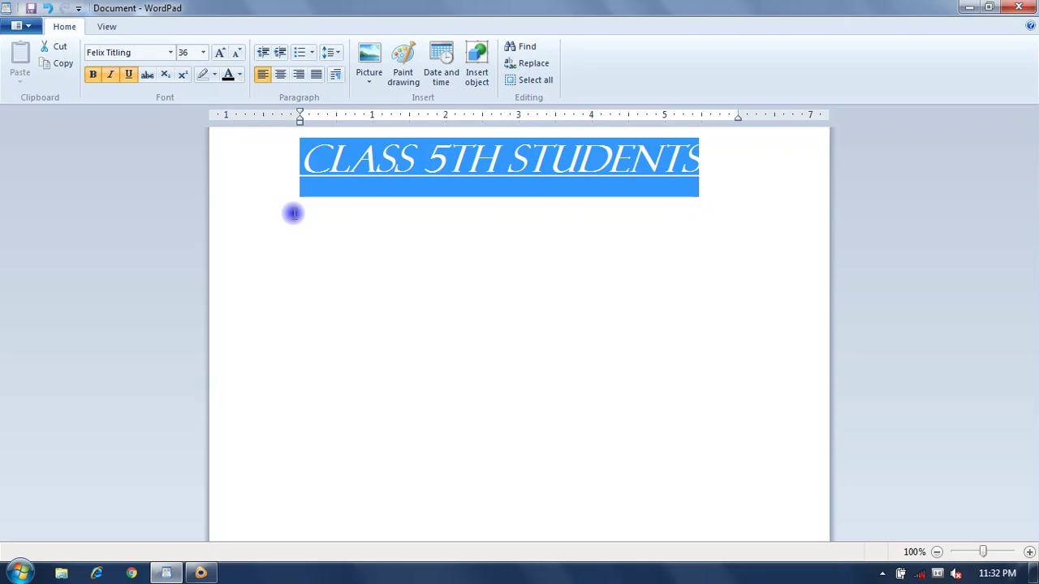
{"action": "left_click", "coordinate": [147, 79]}
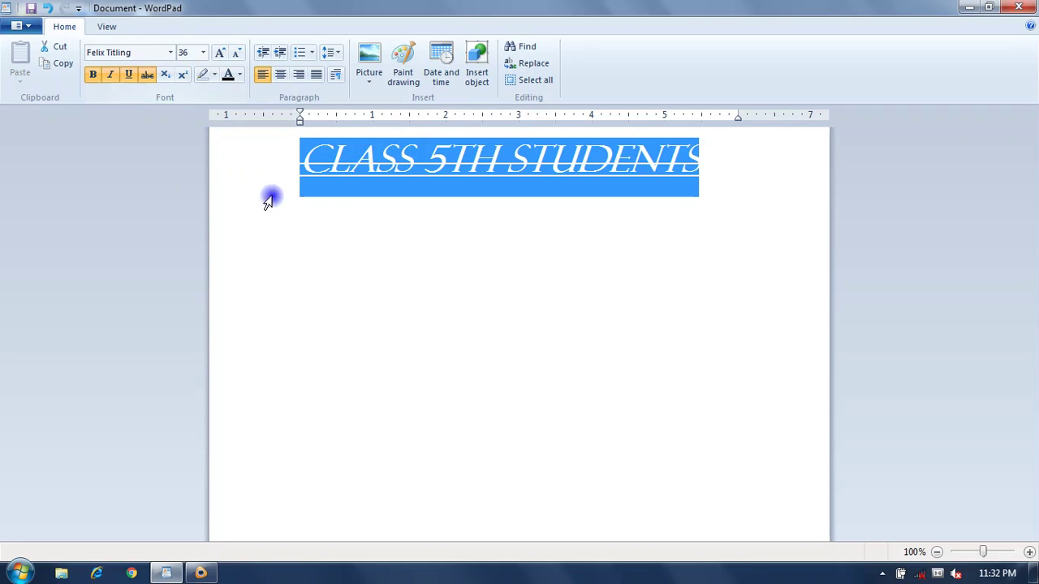
- Put the caret after the heading and add new blank lines below it
{"action": "left_click", "coordinate": [339, 222]}
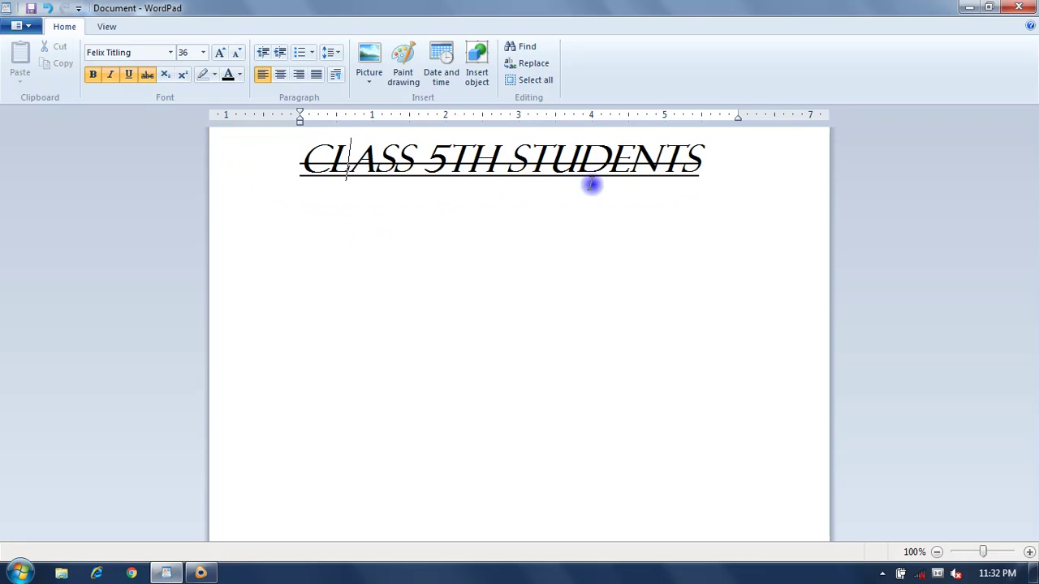
{"action": "left_click", "coordinate": [712, 155]}
{"action": "key", "text": "Return"}
{"action": "key", "text": "Return"}
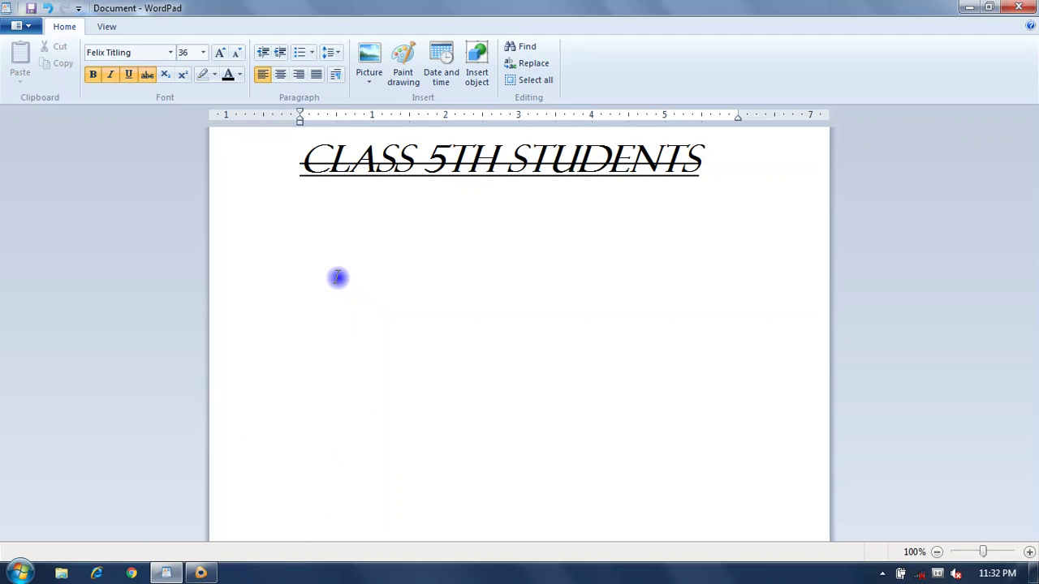
- Clear bold, italic, underline and strikethrough, type H2O and X2, and subscript the 2 in H2O
{"action": "left_click", "coordinate": [109, 75]}
{"action": "left_click", "coordinate": [92, 74]}
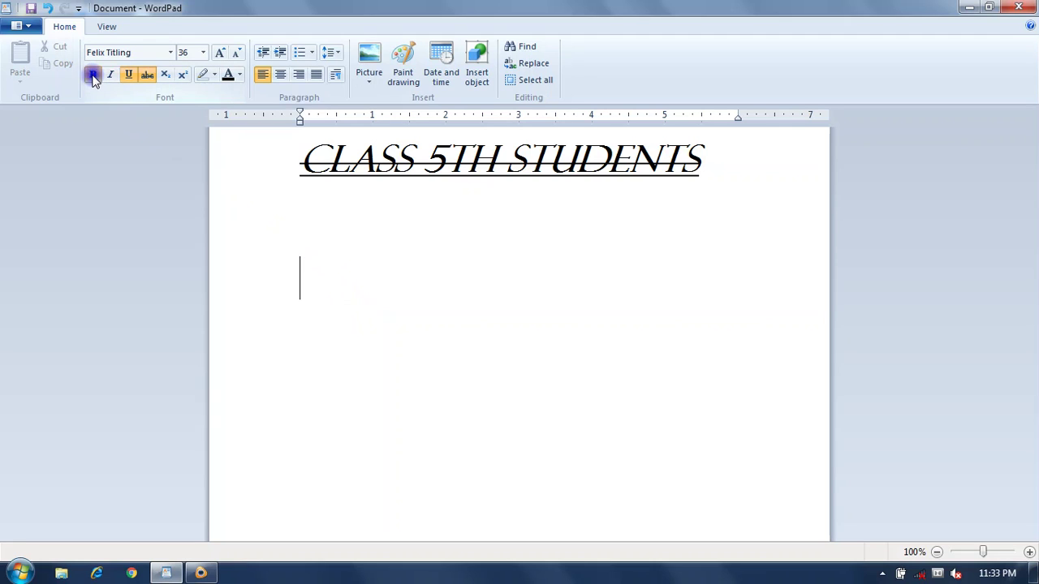
{"action": "left_click", "coordinate": [128, 75]}
{"action": "left_click", "coordinate": [144, 77]}
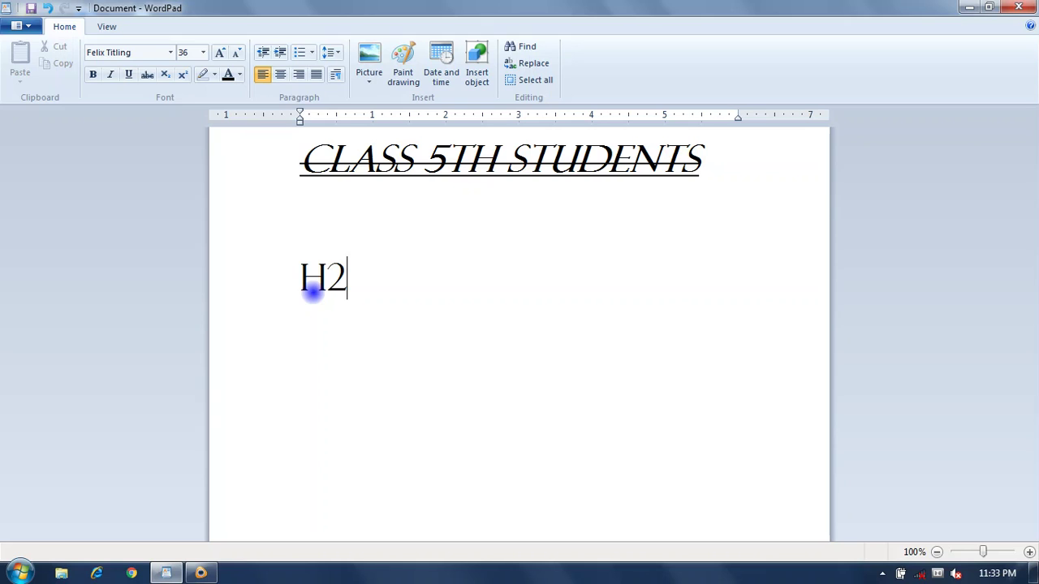
{"action": "type", "text": "O "}
{"action": "type", "text": "X2"}
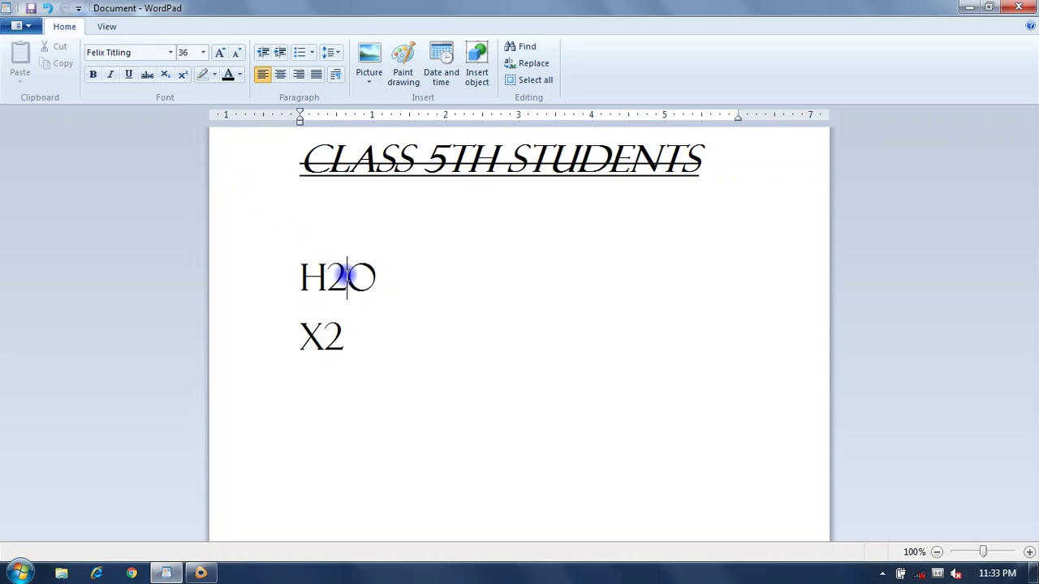
{"action": "left_click_drag", "start_coordinate": [347, 276], "coordinate": [327, 278]}
{"action": "left_click", "coordinate": [170, 76]}
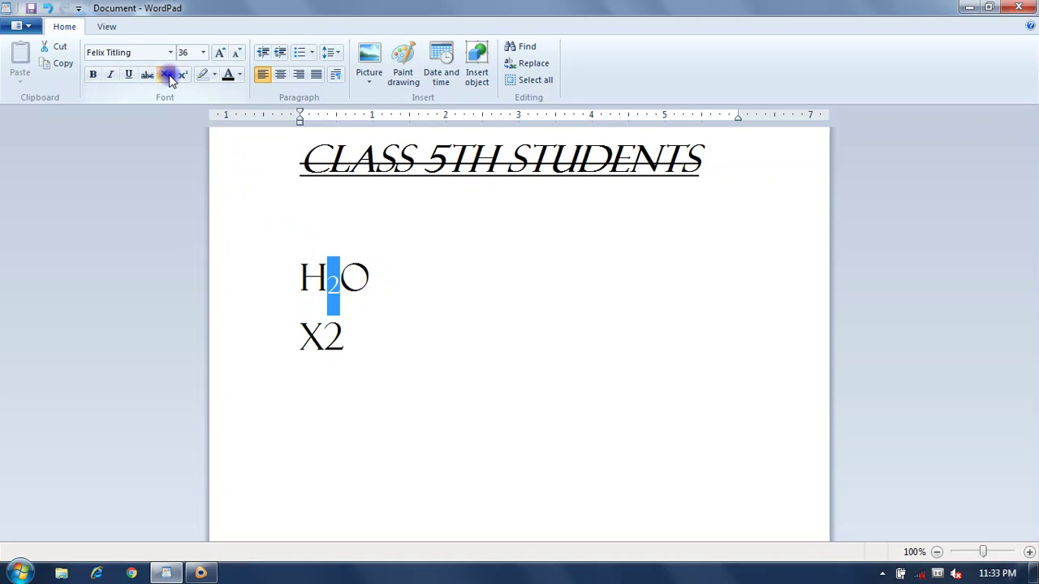
- Select the 2 in X2 and make it superscript, giving X²
{"action": "left_click_drag", "start_coordinate": [359, 336], "coordinate": [330, 339]}
{"action": "left_click", "coordinate": [330, 339]}
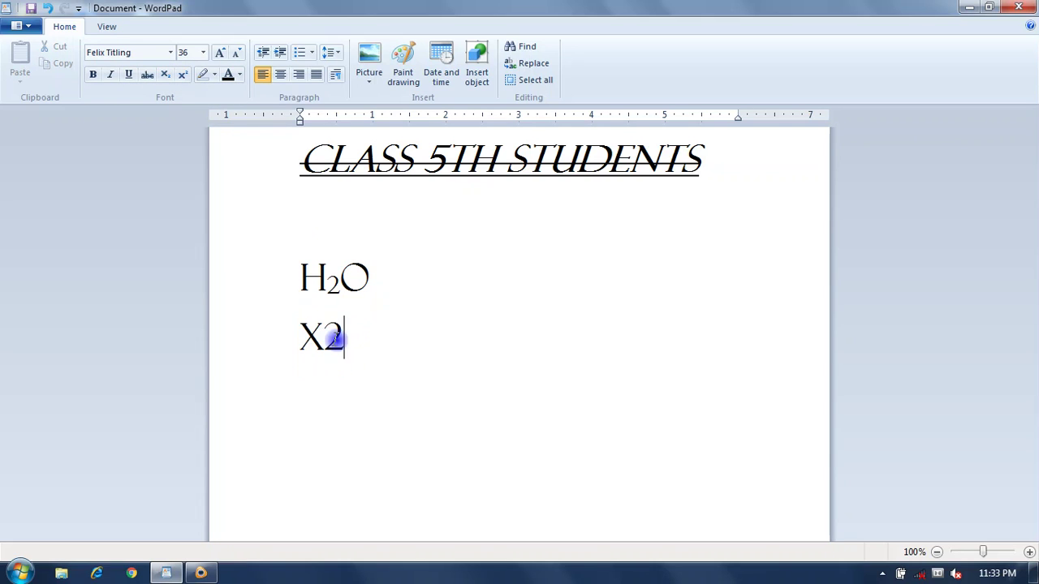
{"action": "double_click", "coordinate": [331, 336]}
{"action": "left_click", "coordinate": [350, 345]}
{"action": "double_click", "coordinate": [332, 338]}
{"action": "left_click", "coordinate": [328, 340]}
{"action": "left_click_drag", "start_coordinate": [328, 337], "coordinate": [337, 338]}
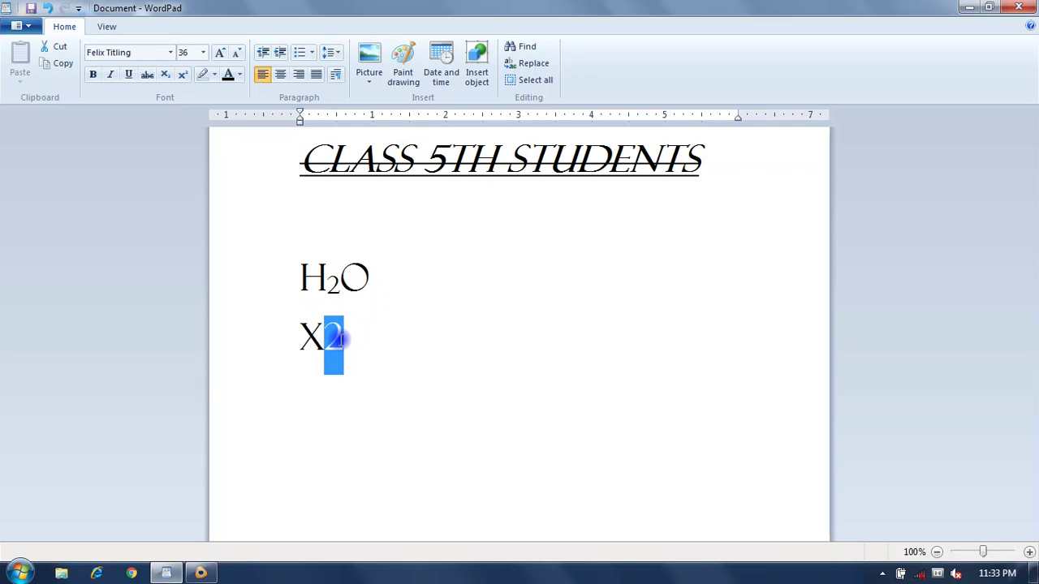
{"action": "left_click", "coordinate": [183, 74]}
{"action": "left_click", "coordinate": [355, 260]}
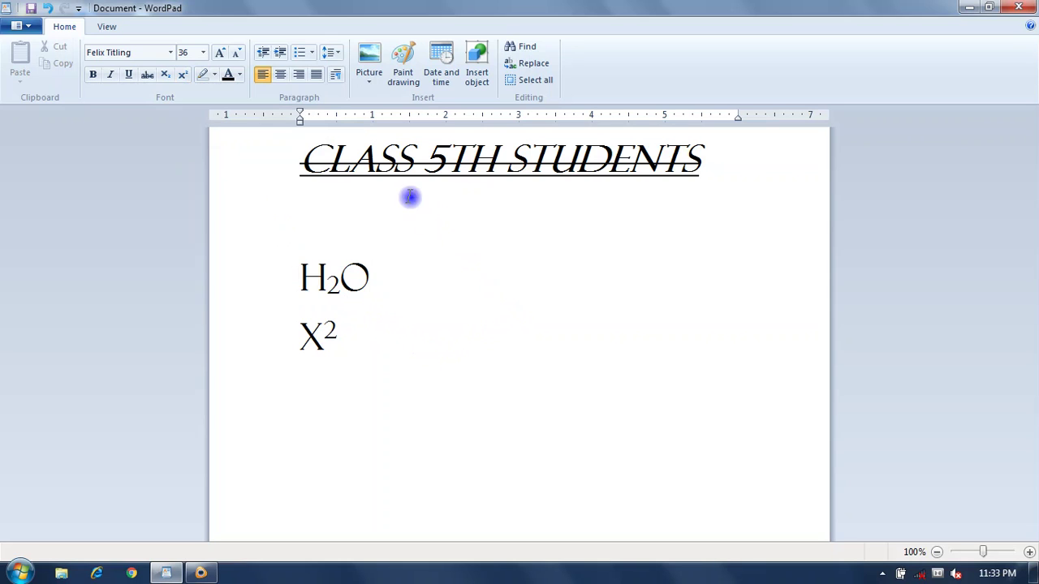
- Select the CLASS 5TH STUDENTS heading and highlight it in cyan
{"action": "left_click", "coordinate": [214, 77]}
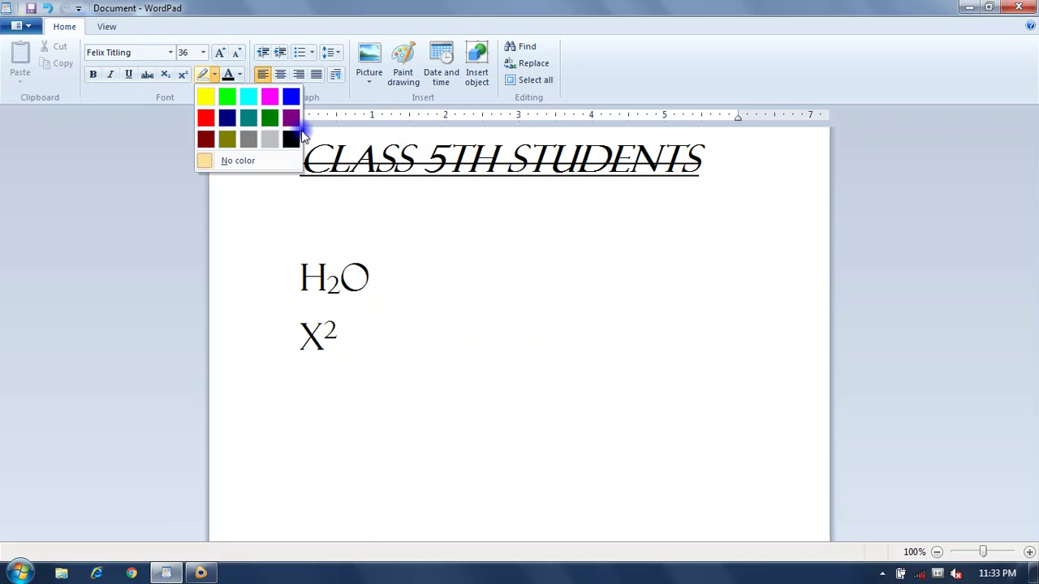
{"action": "left_click", "coordinate": [355, 175]}
{"action": "left_click_drag", "start_coordinate": [301, 157], "coordinate": [651, 128]}
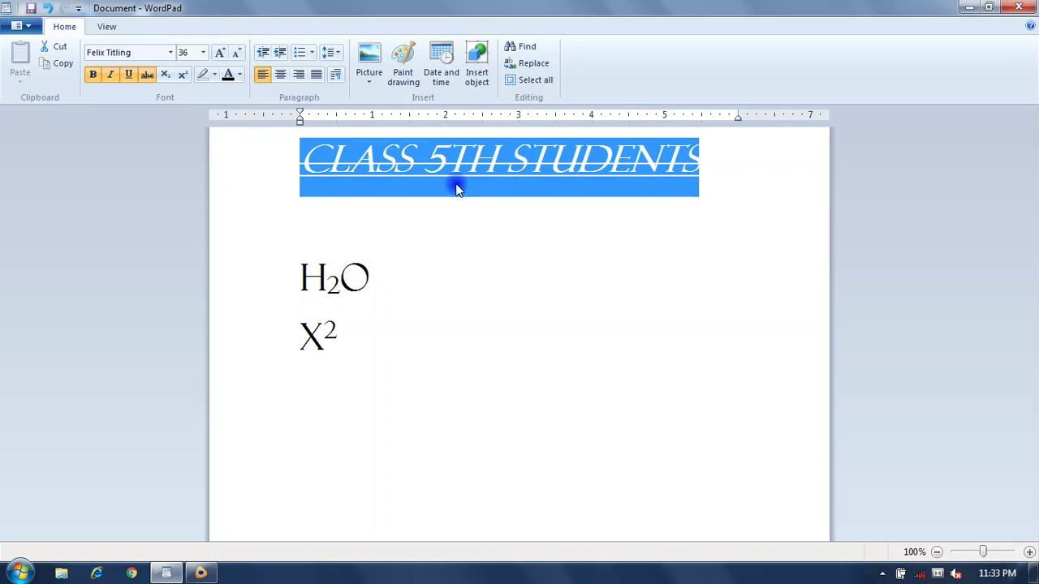
{"action": "left_click", "coordinate": [213, 77]}
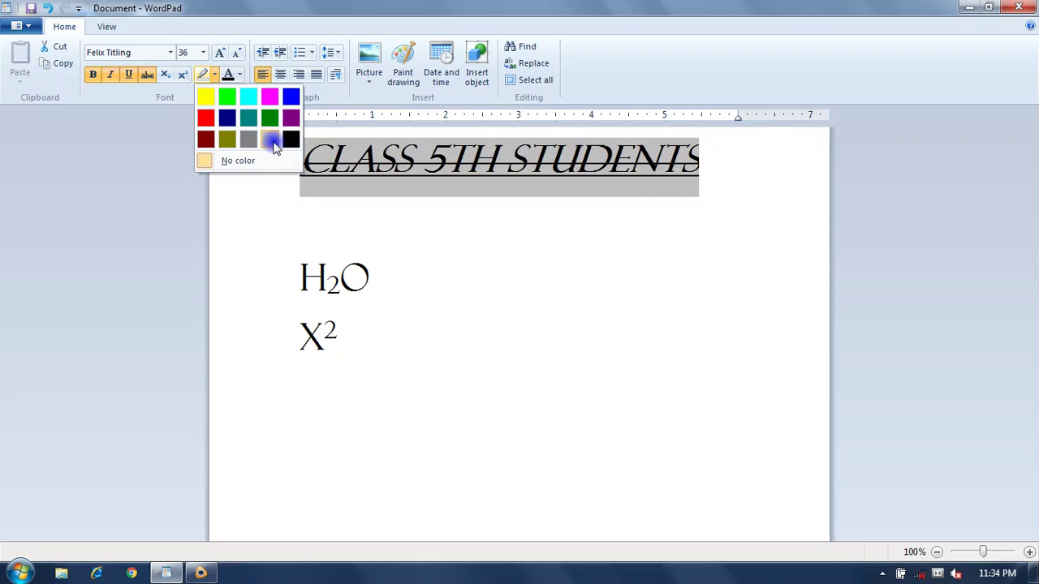
{"action": "left_click", "coordinate": [247, 91]}
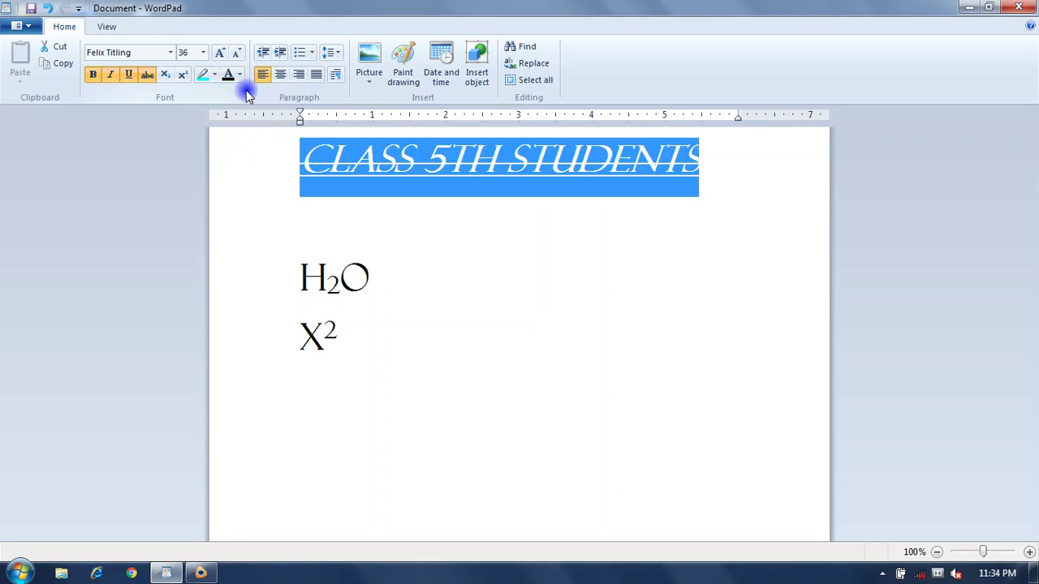
- Colour the heading text blue using the More colors picker
{"action": "left_click", "coordinate": [238, 76]}
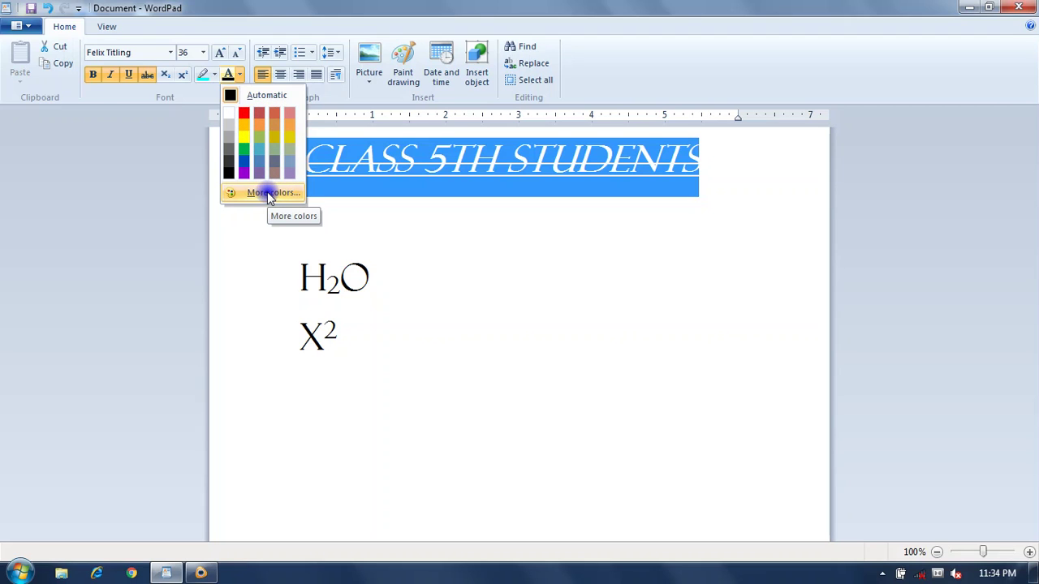
{"action": "left_click", "coordinate": [270, 195]}
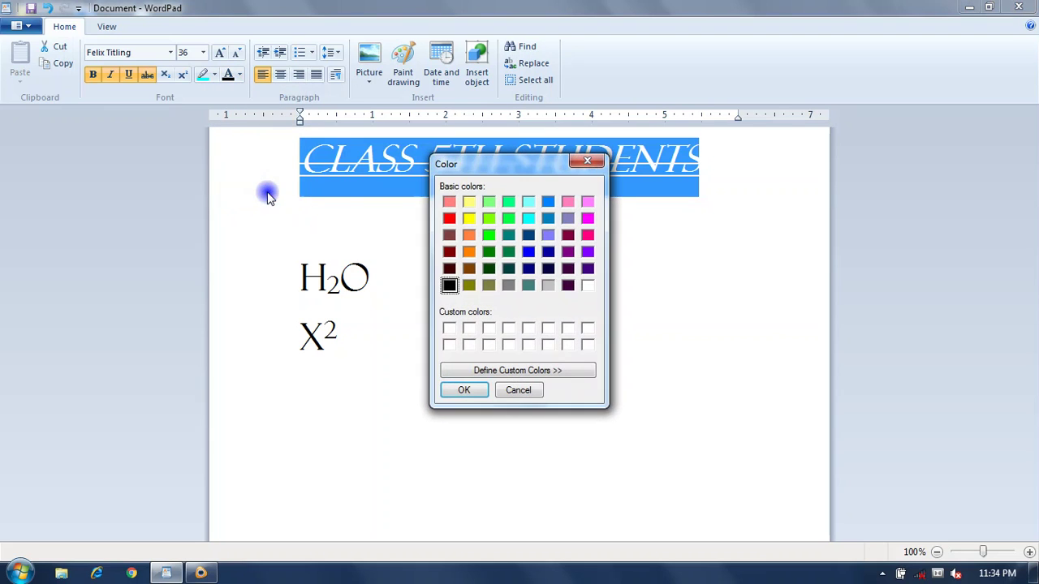
{"action": "left_click_drag", "start_coordinate": [497, 156], "coordinate": [633, 188]}
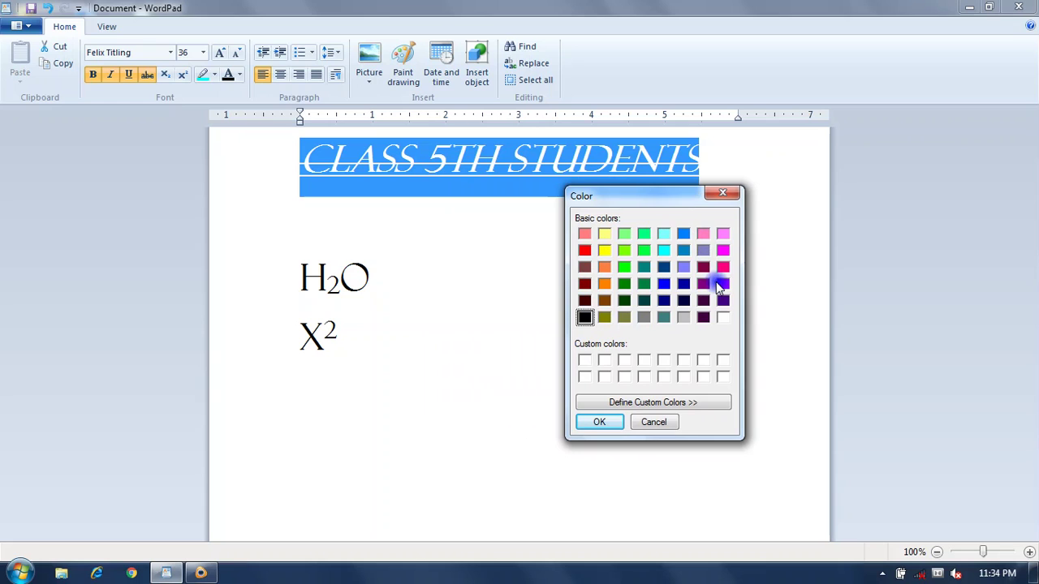
{"action": "left_click", "coordinate": [662, 288]}
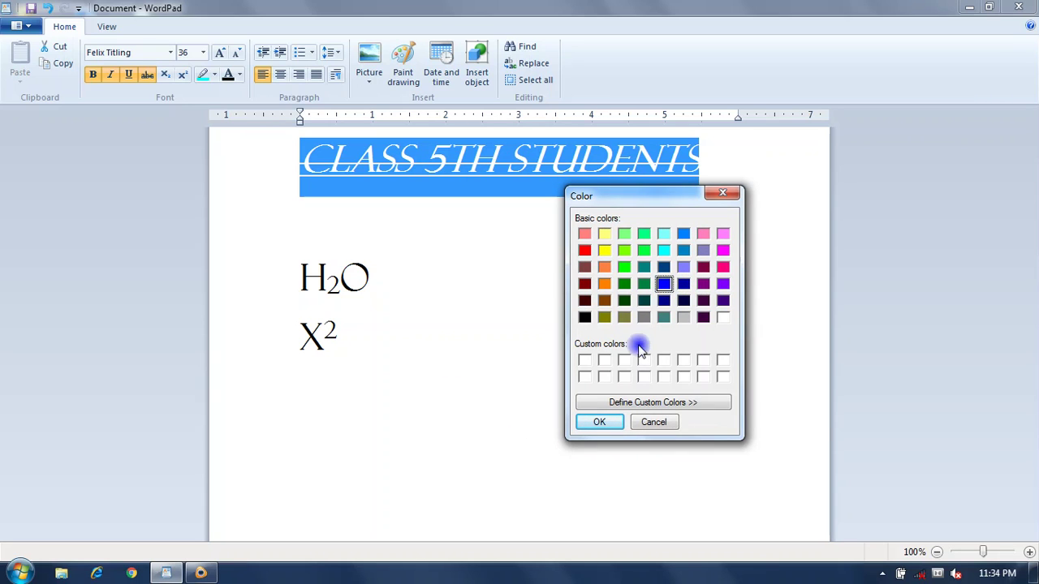
{"action": "left_click", "coordinate": [597, 420]}
{"action": "left_click", "coordinate": [538, 371]}
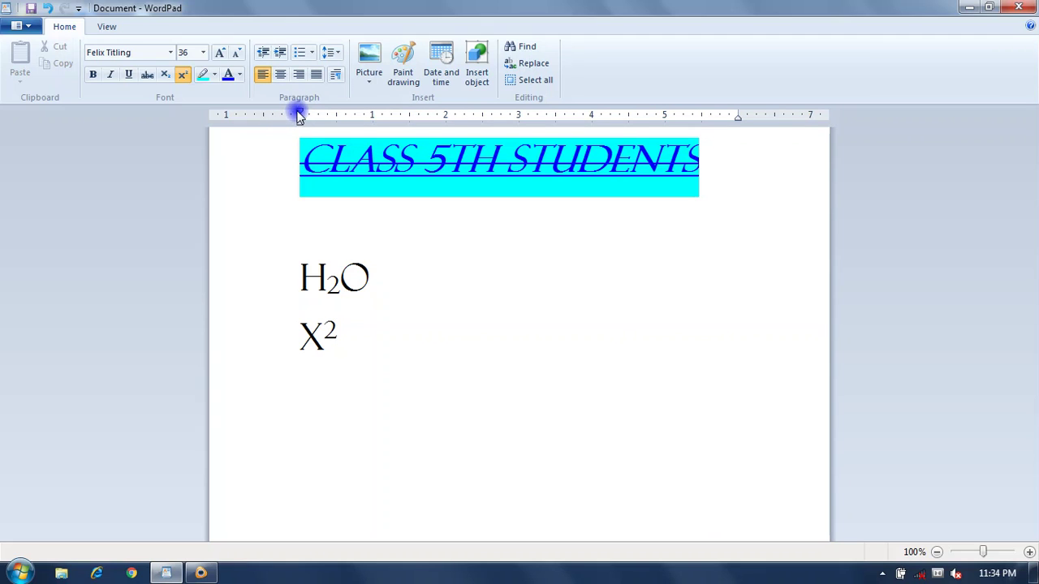
- Select the heading line and look over the list style and line spacing options without applying any
{"action": "left_click", "coordinate": [293, 161]}
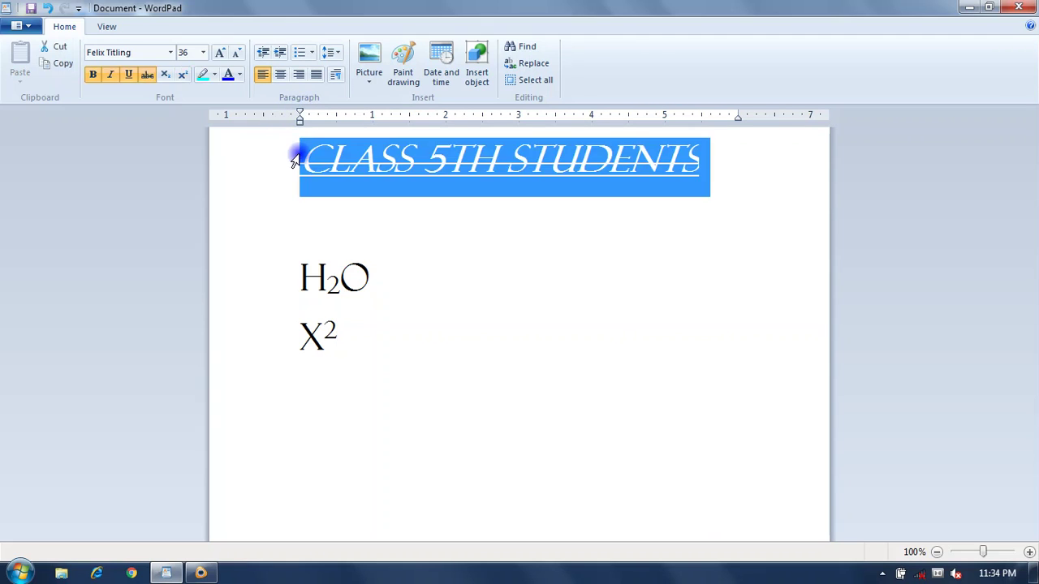
{"action": "left_click", "coordinate": [392, 241]}
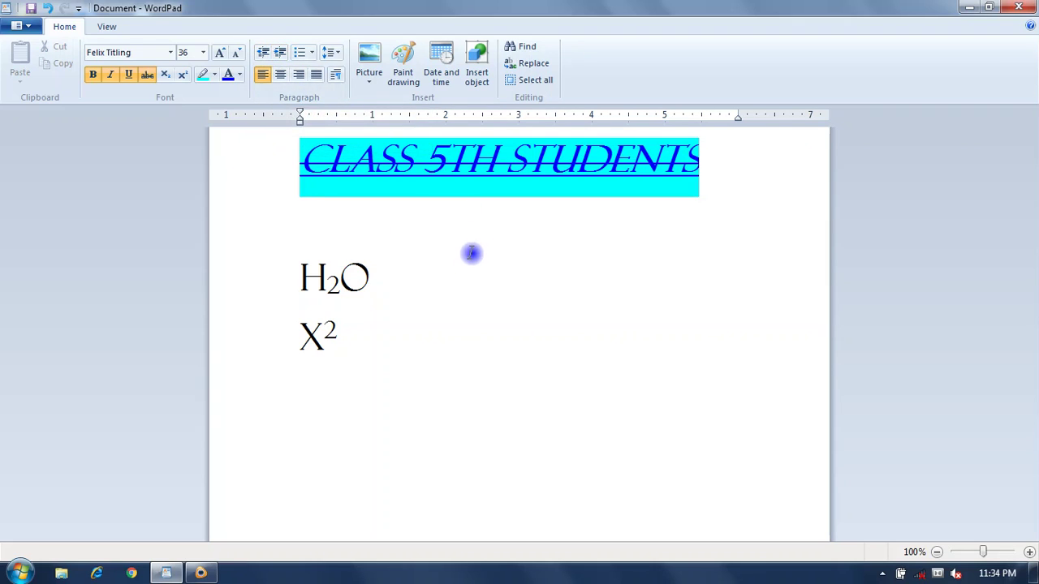
{"action": "left_click", "coordinate": [312, 56]}
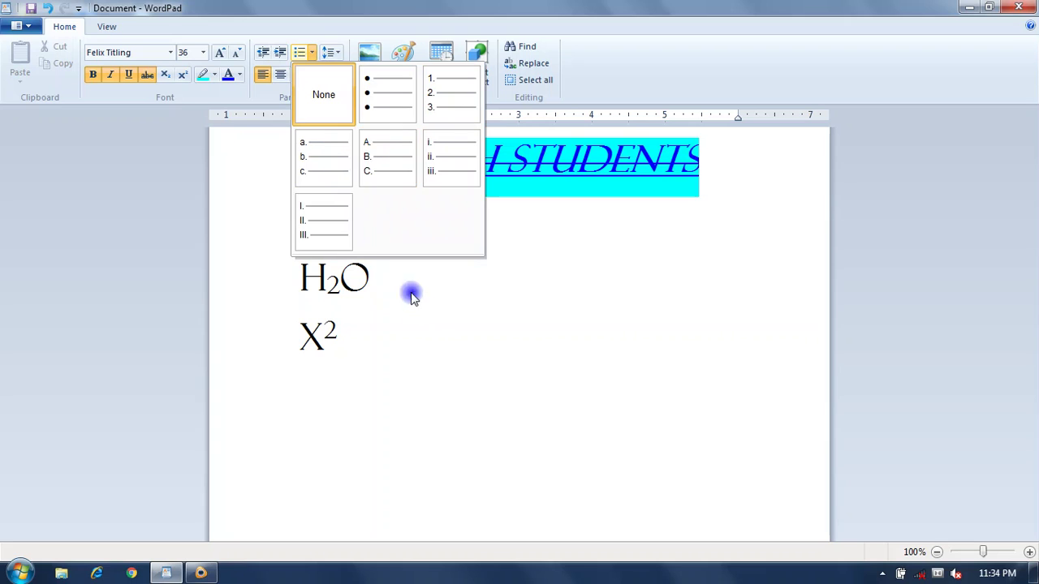
{"action": "left_click", "coordinate": [430, 330]}
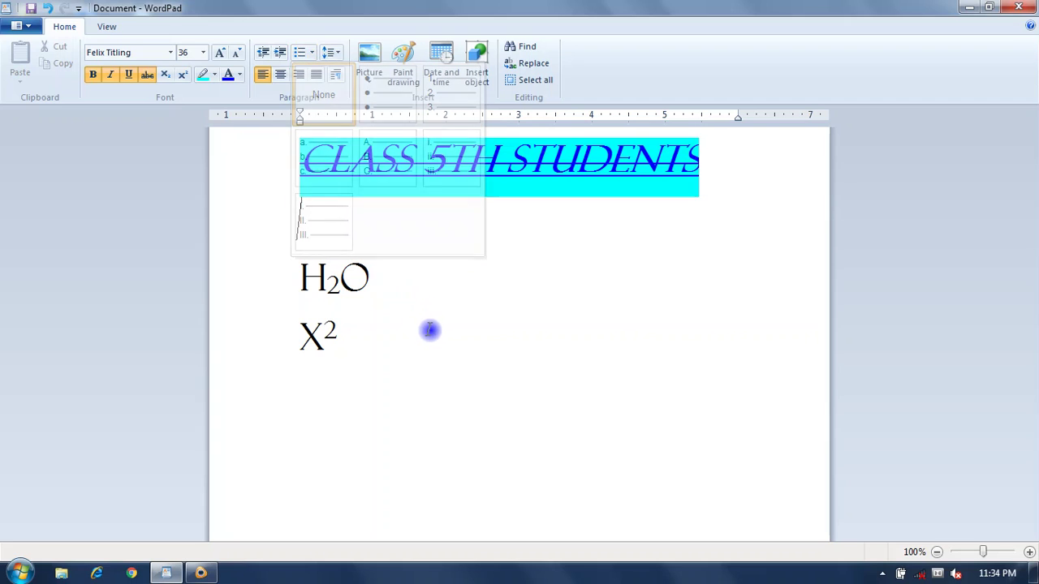
{"action": "left_click", "coordinate": [331, 52]}
{"action": "left_click", "coordinate": [383, 193]}
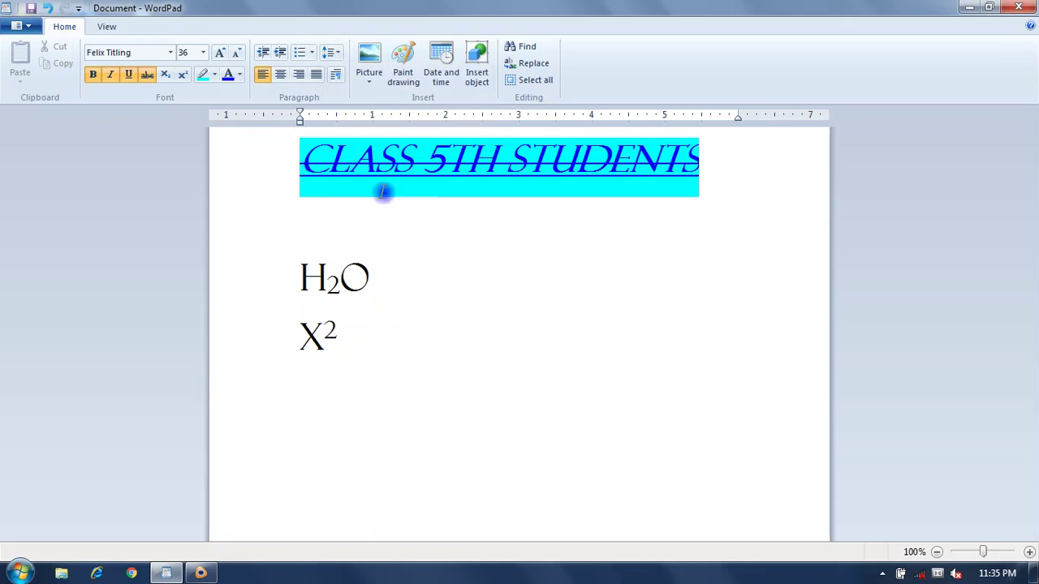
- Start a new line after X² with superscript turned off
{"action": "left_click", "coordinate": [366, 343]}
{"action": "key", "text": "Return"}
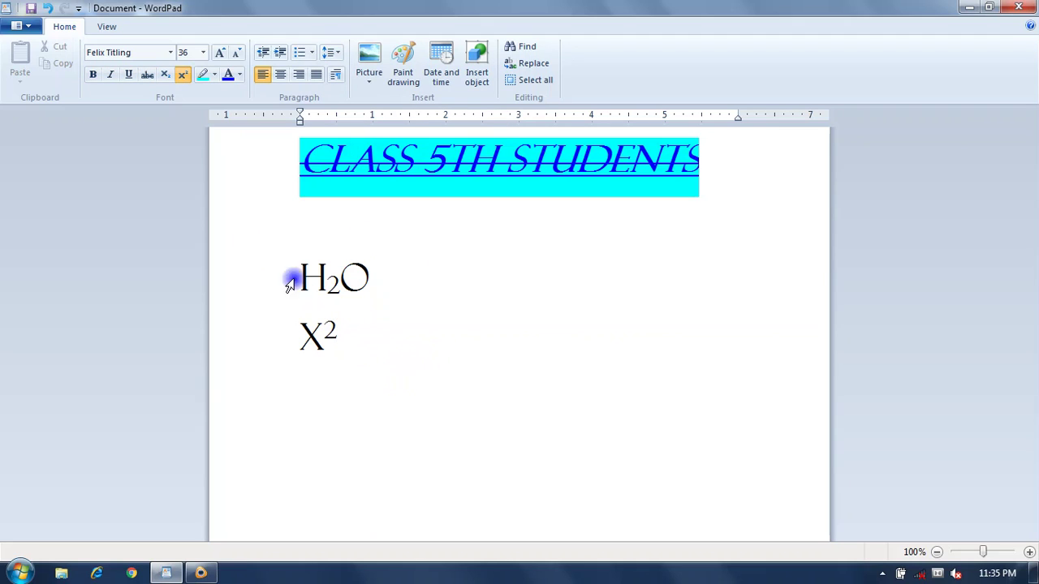
{"action": "left_click", "coordinate": [183, 75]}
{"action": "left_click", "coordinate": [440, 309]}
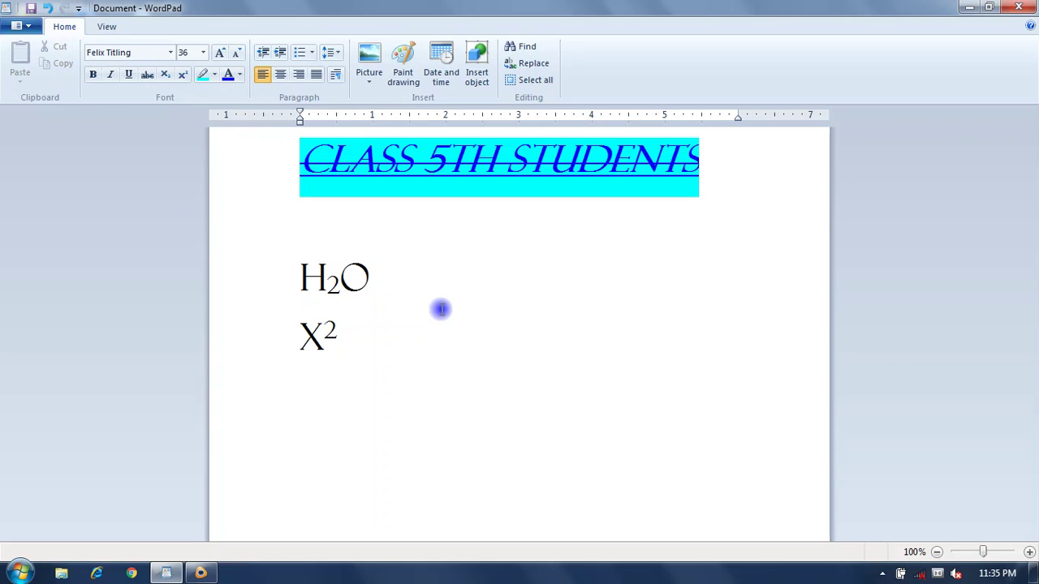
- Apply the lettered list style (A.) to the new line with 1.0 line spacing
{"action": "left_click", "coordinate": [312, 53]}
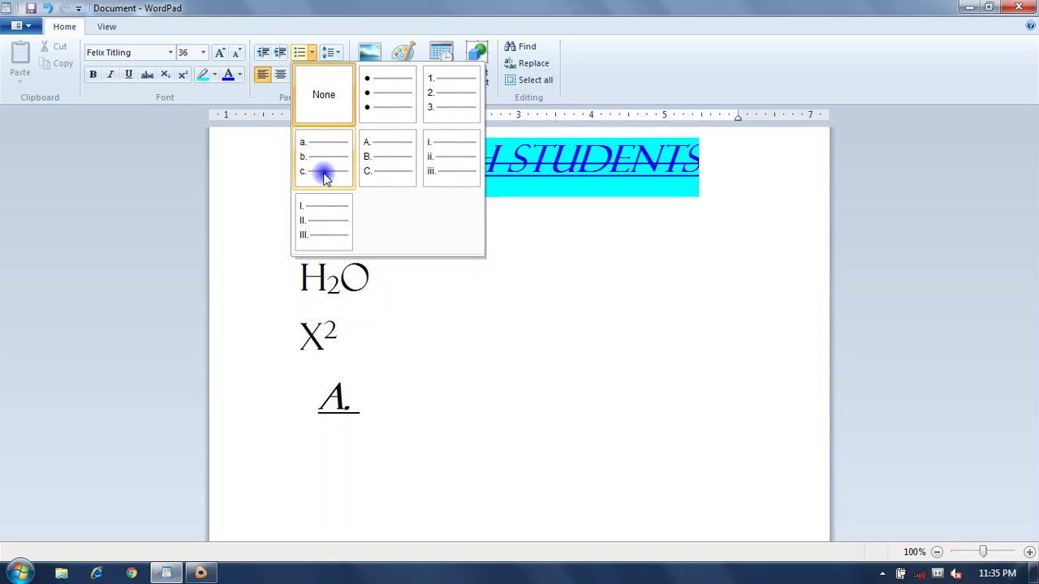
{"action": "left_click", "coordinate": [323, 177]}
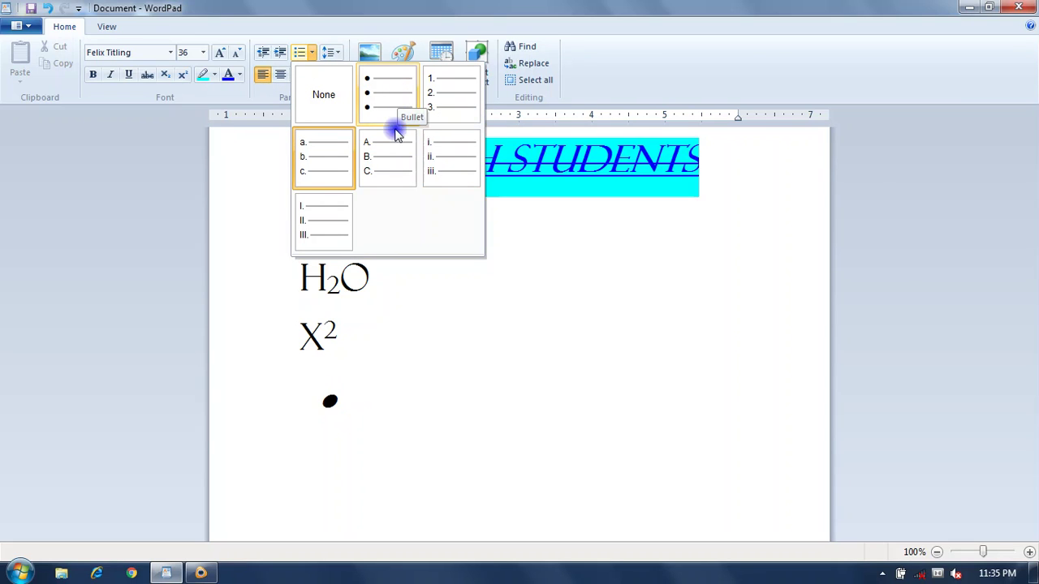
{"action": "left_click", "coordinate": [392, 177]}
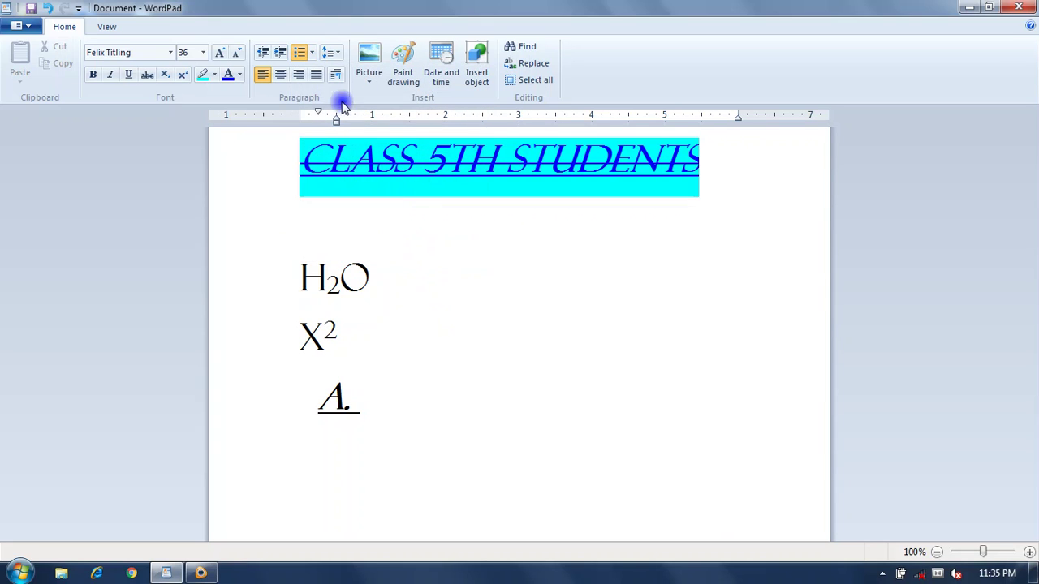
{"action": "left_click", "coordinate": [332, 54]}
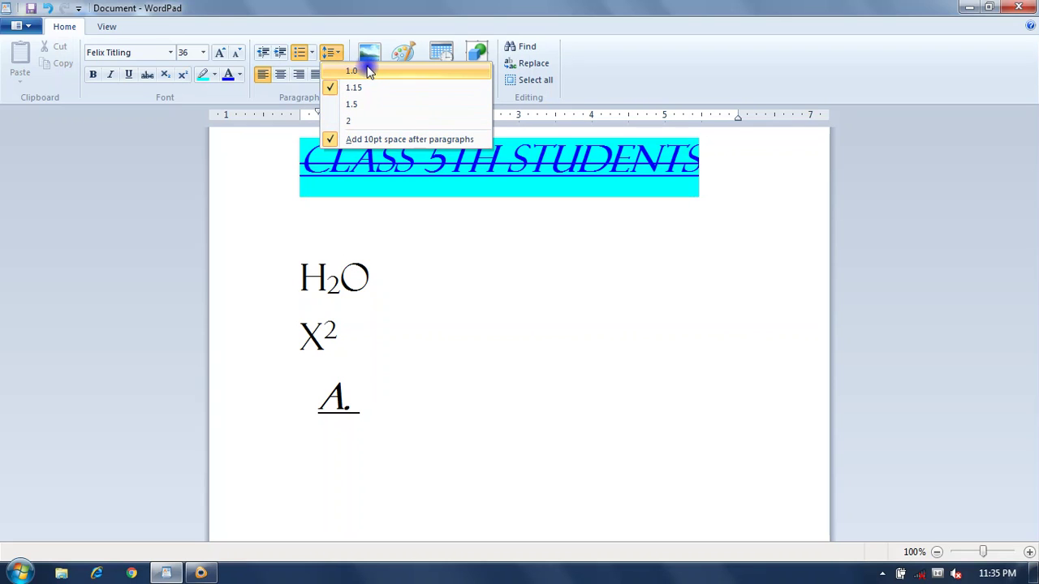
{"action": "left_click", "coordinate": [367, 71]}
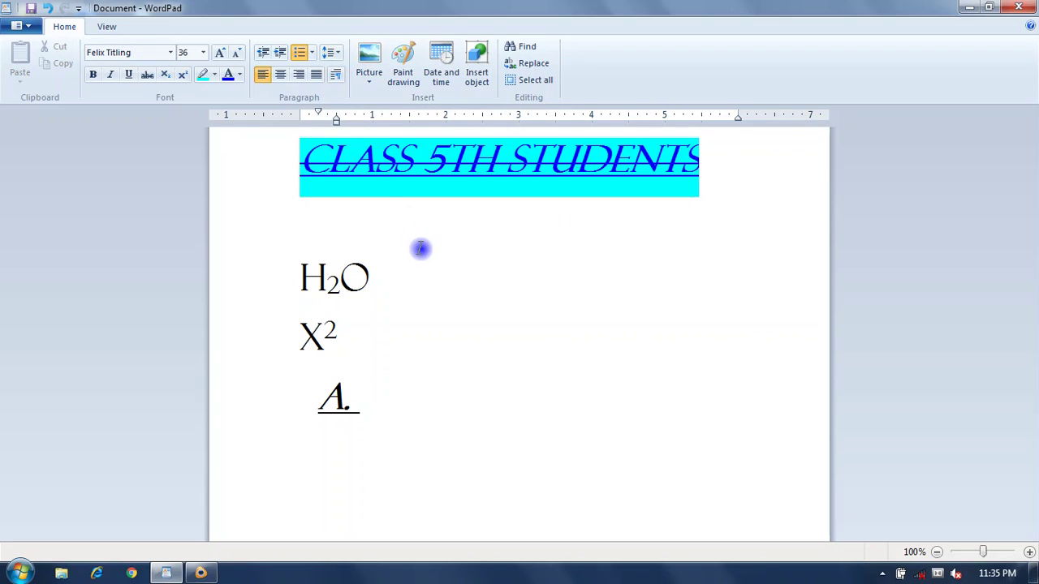
- Confirm the A. item's paragraph settings: 0.5" left indent, -0.25" first line, 1.00 spacing, left alignment
{"action": "left_click", "coordinate": [334, 53]}
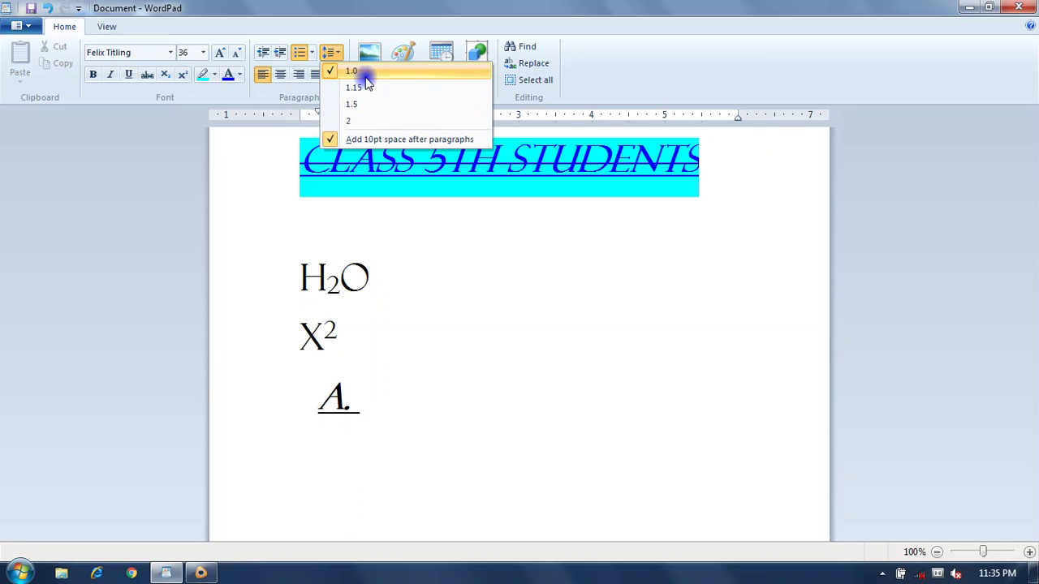
{"action": "left_click", "coordinate": [447, 250]}
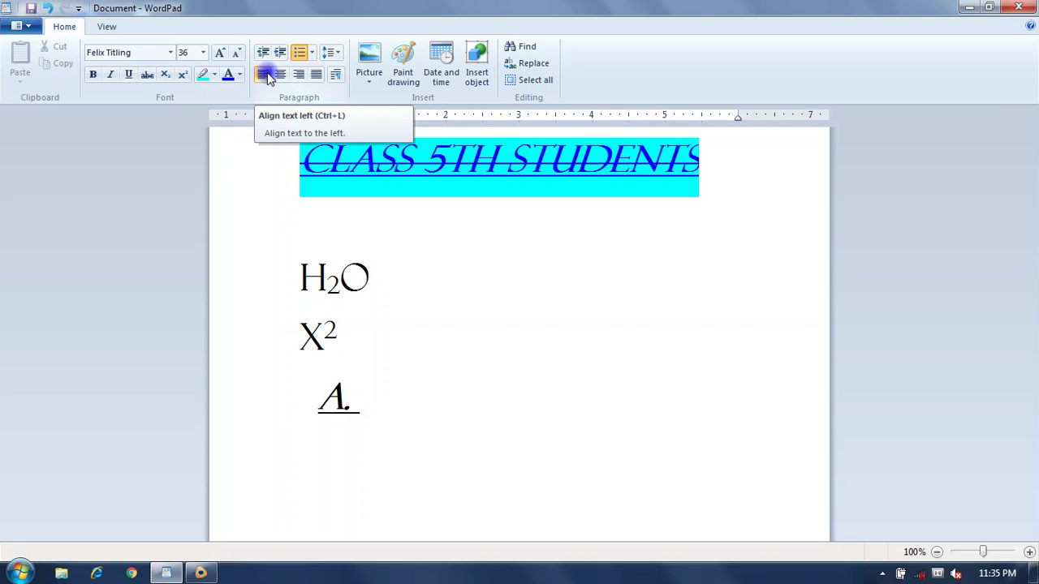
{"action": "left_click", "coordinate": [339, 76]}
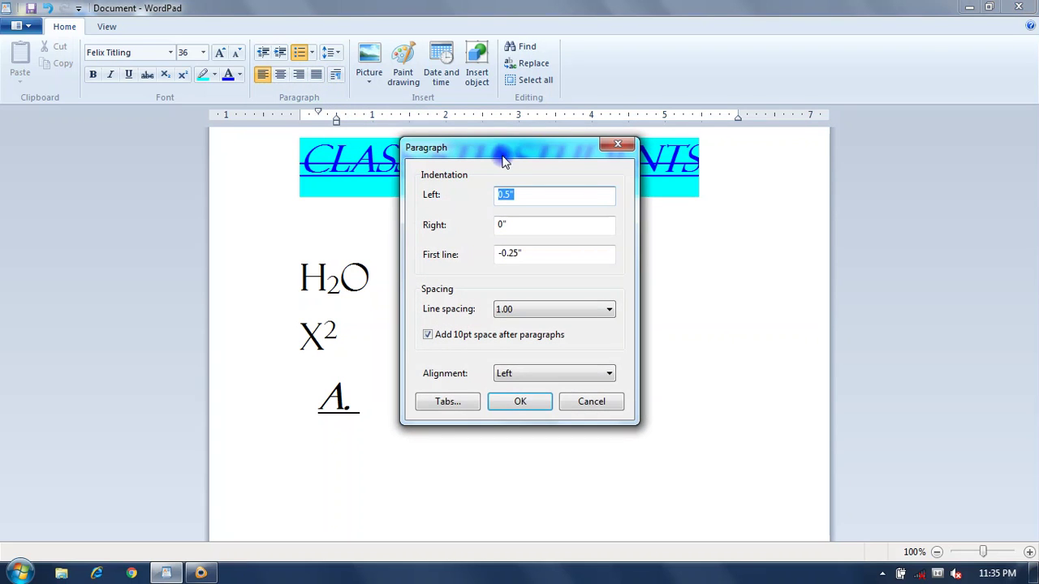
{"action": "left_click_drag", "start_coordinate": [497, 154], "coordinate": [526, 120]}
{"action": "left_click_drag", "start_coordinate": [557, 161], "coordinate": [542, 161]}
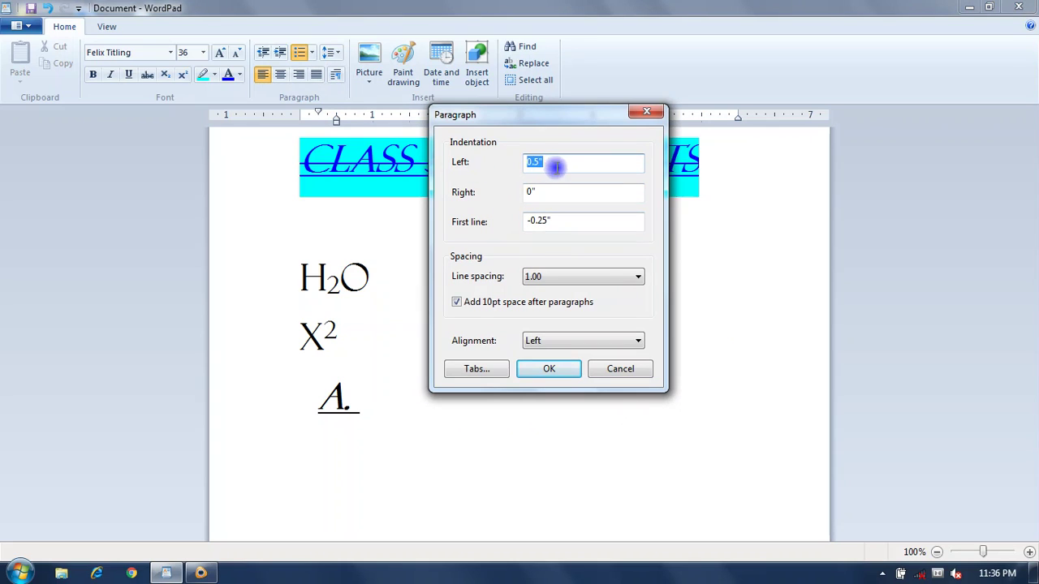
{"action": "left_click", "coordinate": [548, 370]}
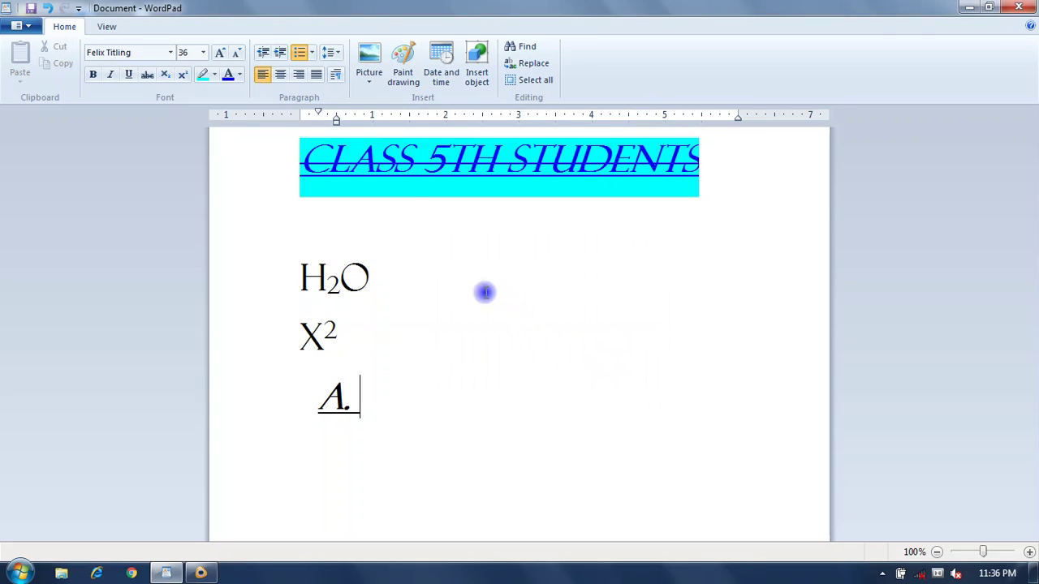
- Drag the ruler's first-line and hanging indents to the margin and move the right indent inward
{"action": "left_click_drag", "start_coordinate": [318, 112], "coordinate": [300, 112]}
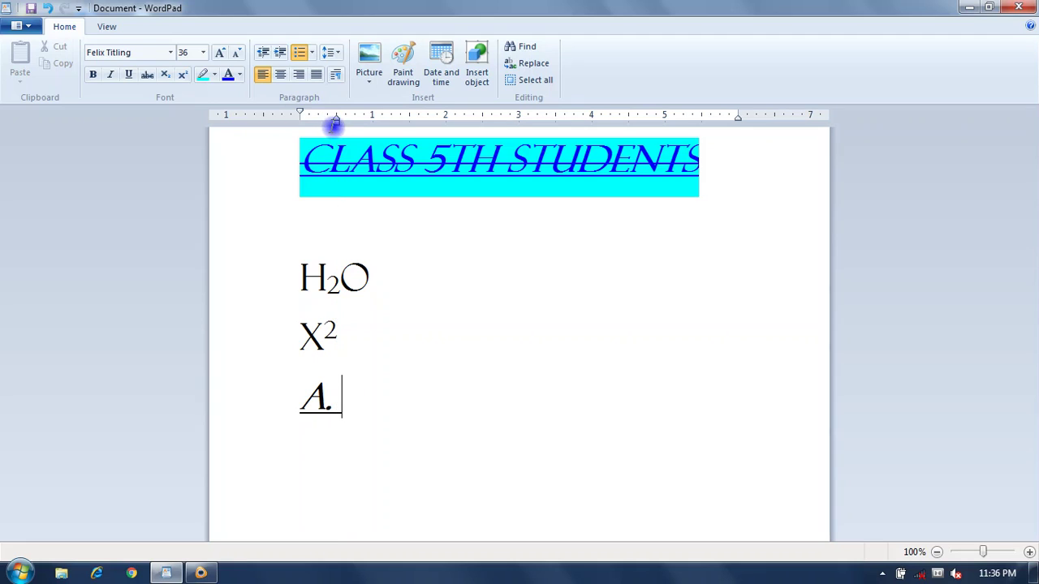
{"action": "mouse_move", "coordinate": [336, 121]}
{"action": "left_mouse_down"}
{"action": "mouse_move", "coordinate": [399, 121]}
{"action": "mouse_move", "coordinate": [361, 110]}
{"action": "mouse_move", "coordinate": [295, 121]}
{"action": "left_mouse_up"}
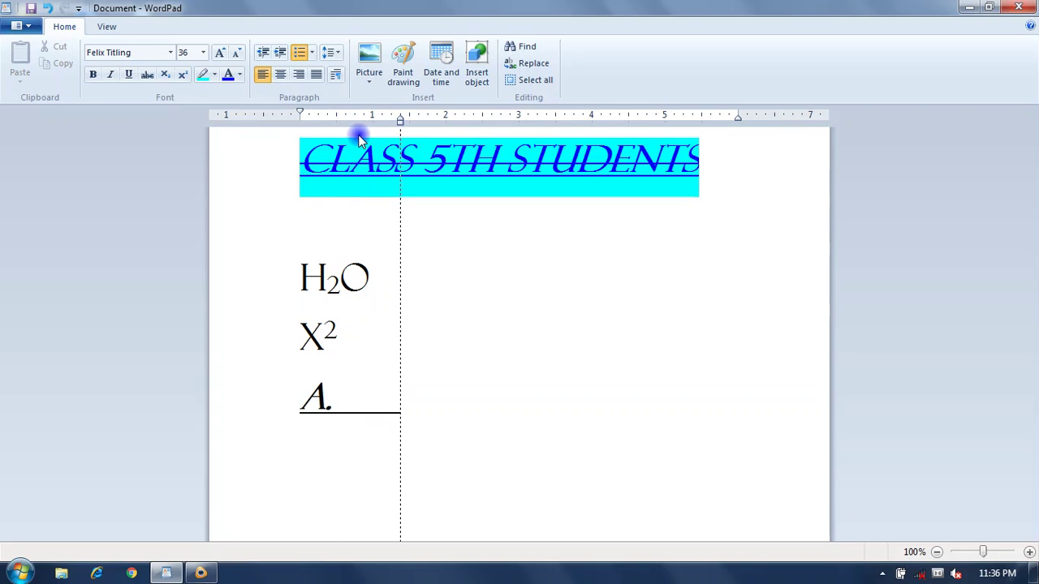
{"action": "left_click_drag", "start_coordinate": [399, 121], "coordinate": [336, 125]}
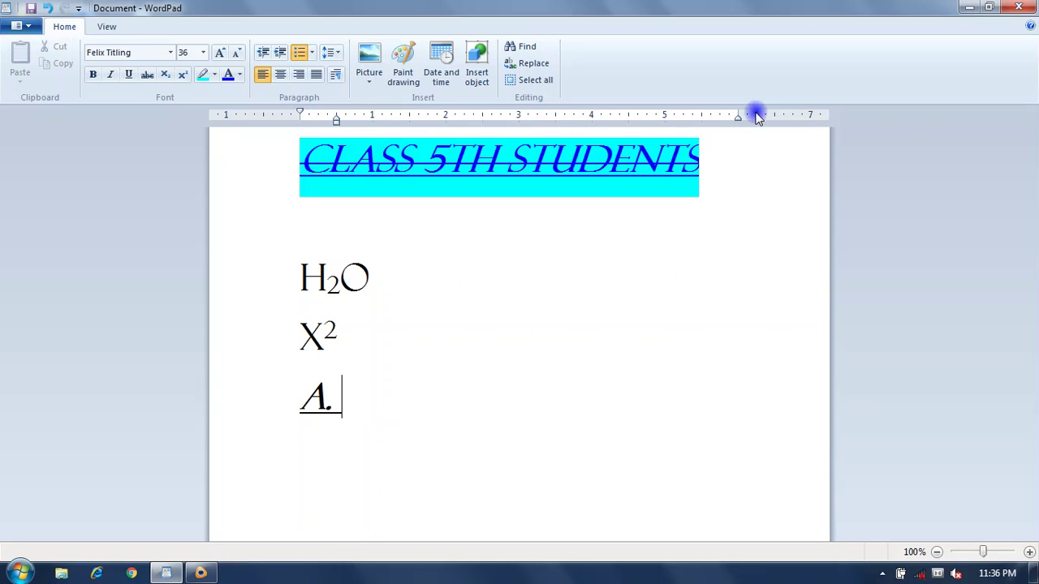
{"action": "left_click_drag", "start_coordinate": [736, 120], "coordinate": [702, 130]}
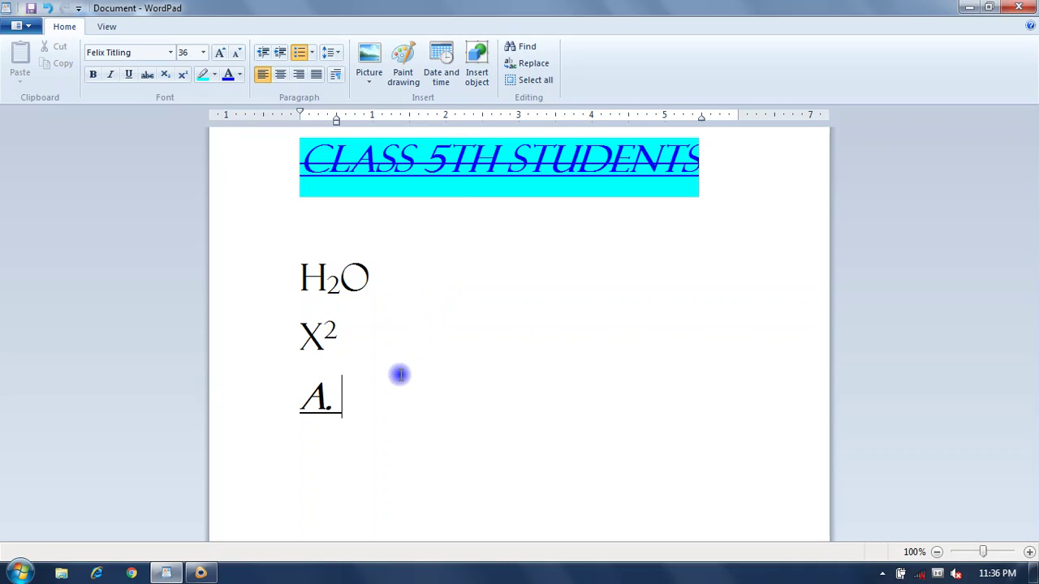
- End the lettered list and start a plain line with bold, italic and underline off
{"action": "key", "text": "Return"}
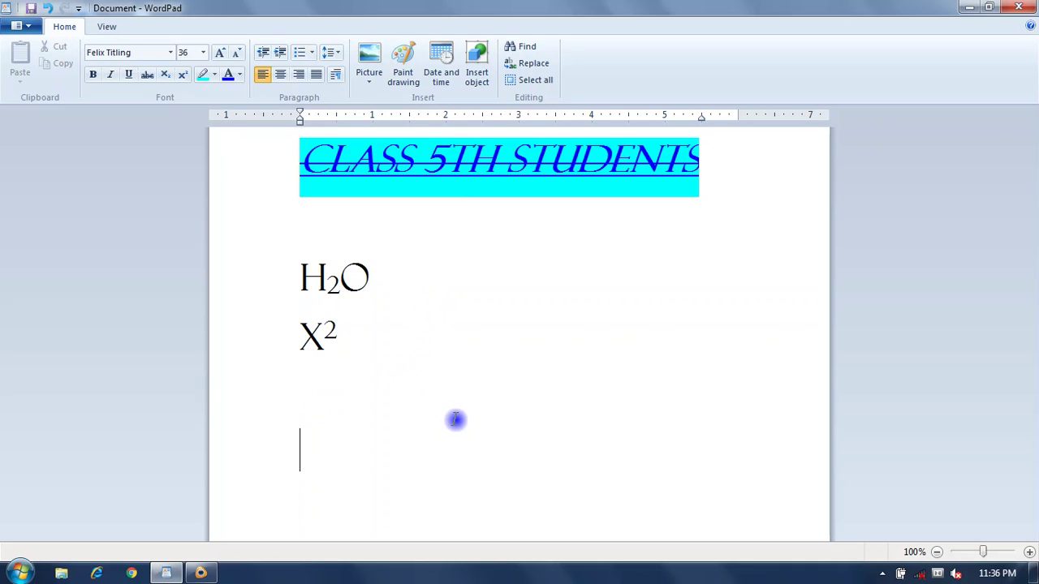
{"action": "key", "text": "ctrl+b"}
{"action": "key", "text": "ctrl+i"}
{"action": "key", "text": "ctrl+u"}
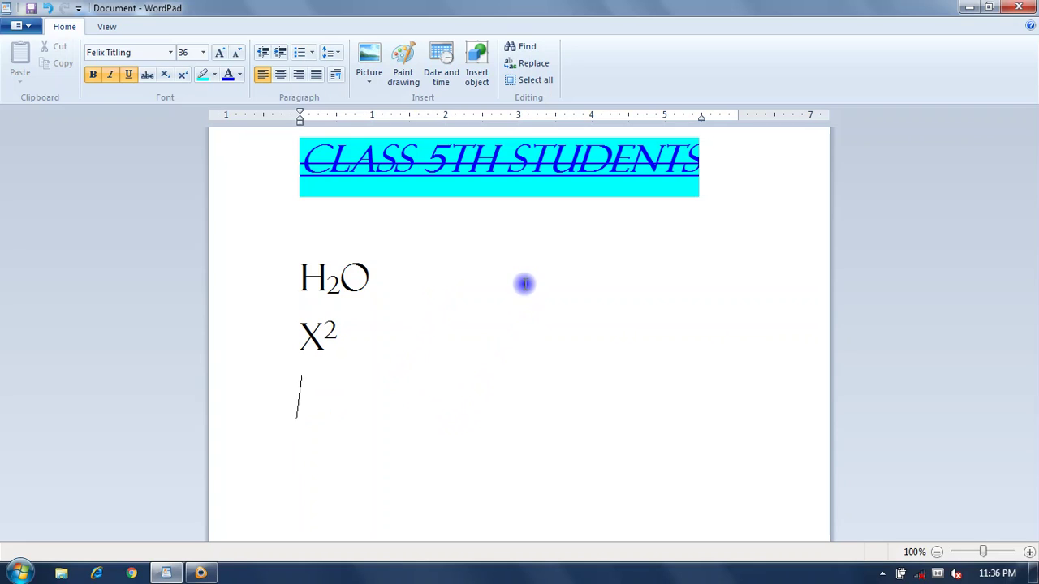
{"action": "left_click", "coordinate": [126, 78]}
{"action": "left_click", "coordinate": [108, 75]}
{"action": "left_click", "coordinate": [91, 76]}
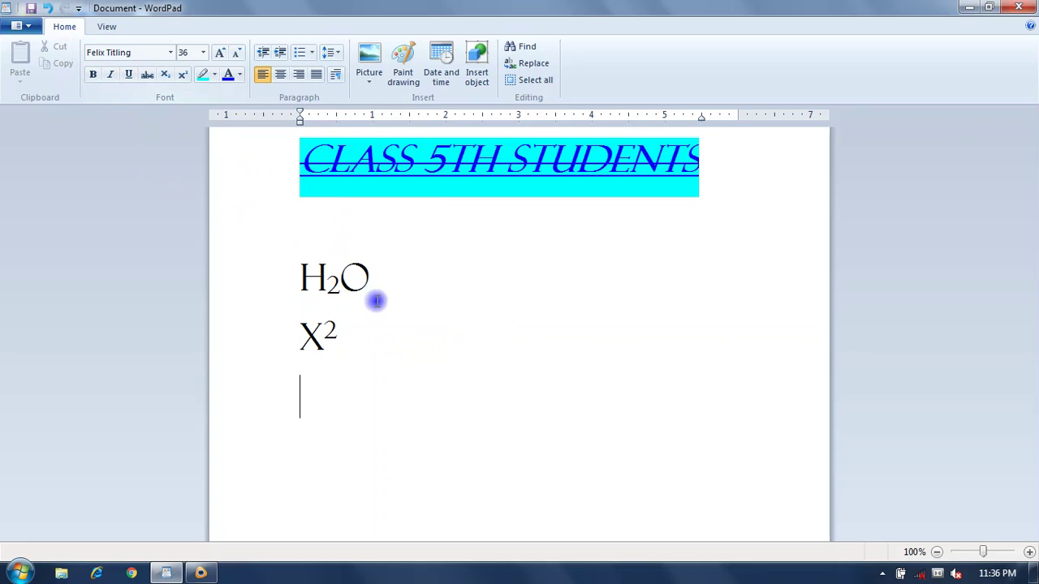
- Insert the LOL Surprise Winter Disco picture from file and select it
{"action": "left_click", "coordinate": [373, 85]}
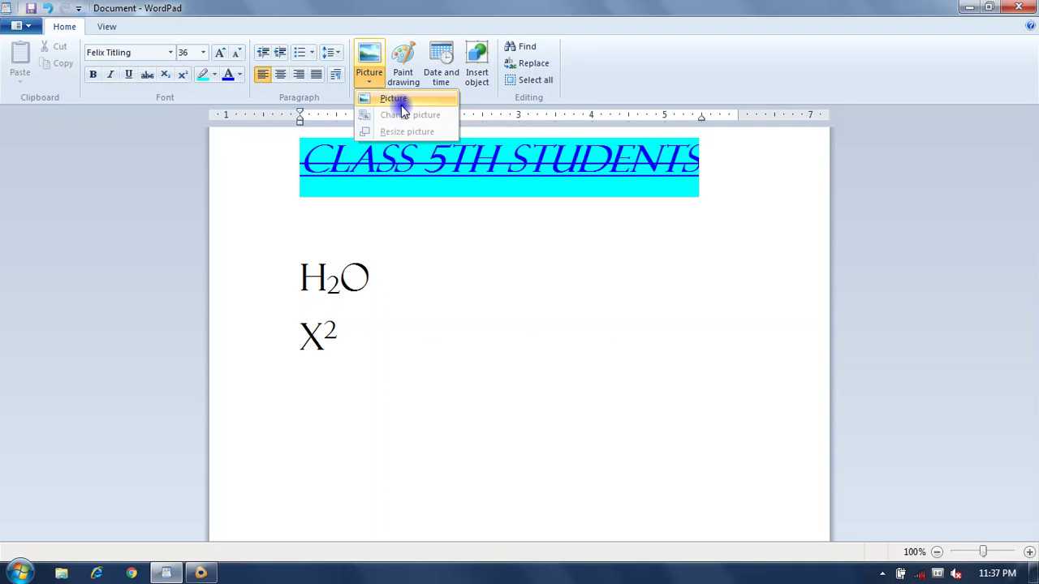
{"action": "left_click", "coordinate": [386, 98]}
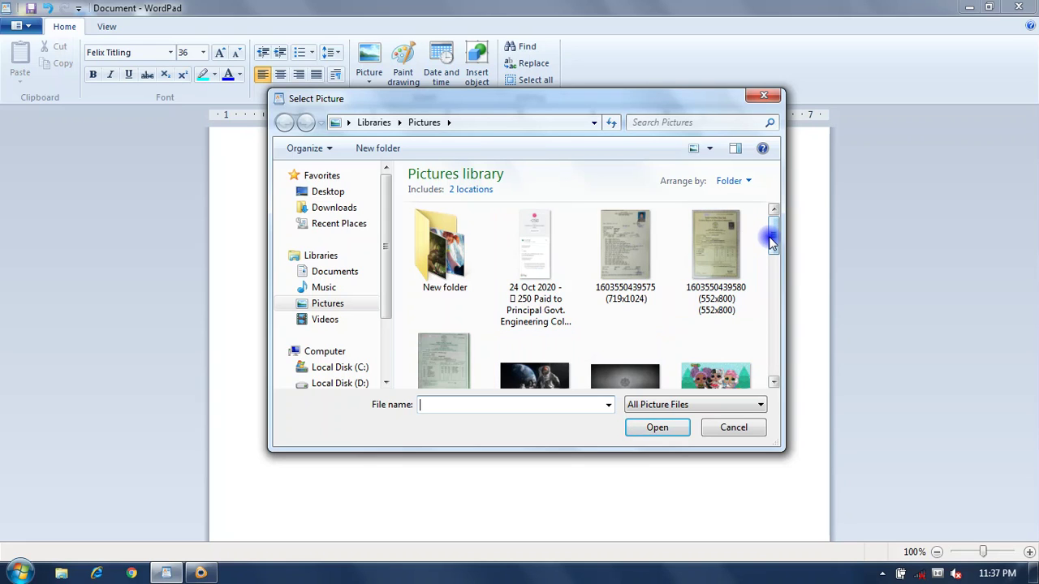
{"action": "left_click_drag", "start_coordinate": [768, 236], "coordinate": [772, 262]}
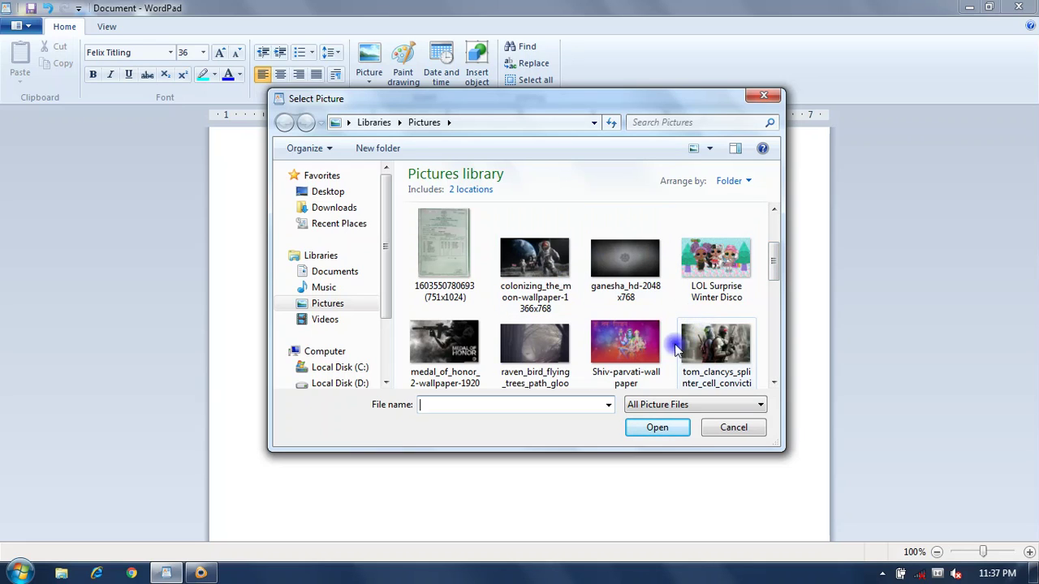
{"action": "left_click", "coordinate": [713, 266]}
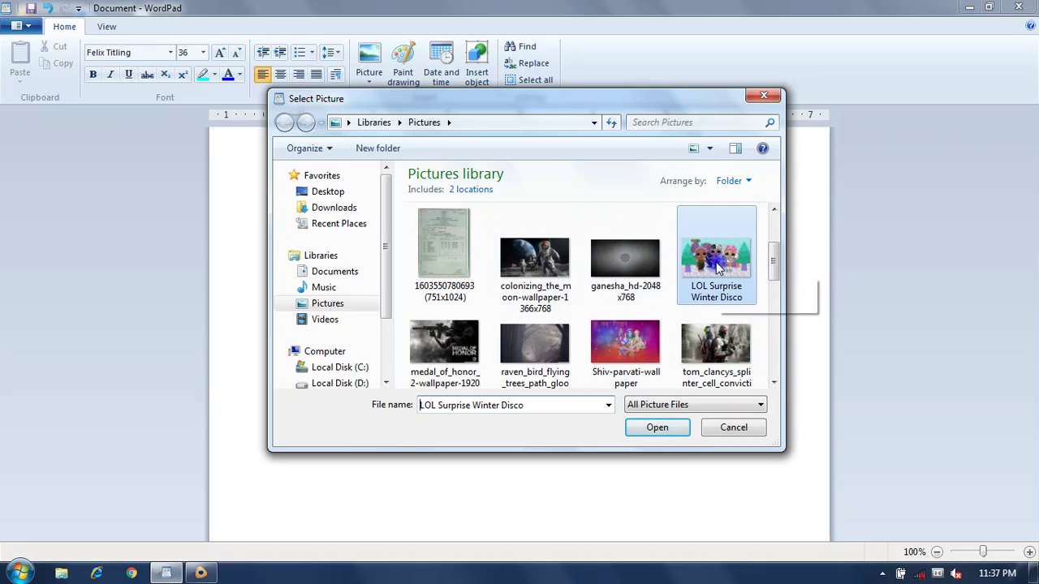
{"action": "left_click", "coordinate": [653, 428]}
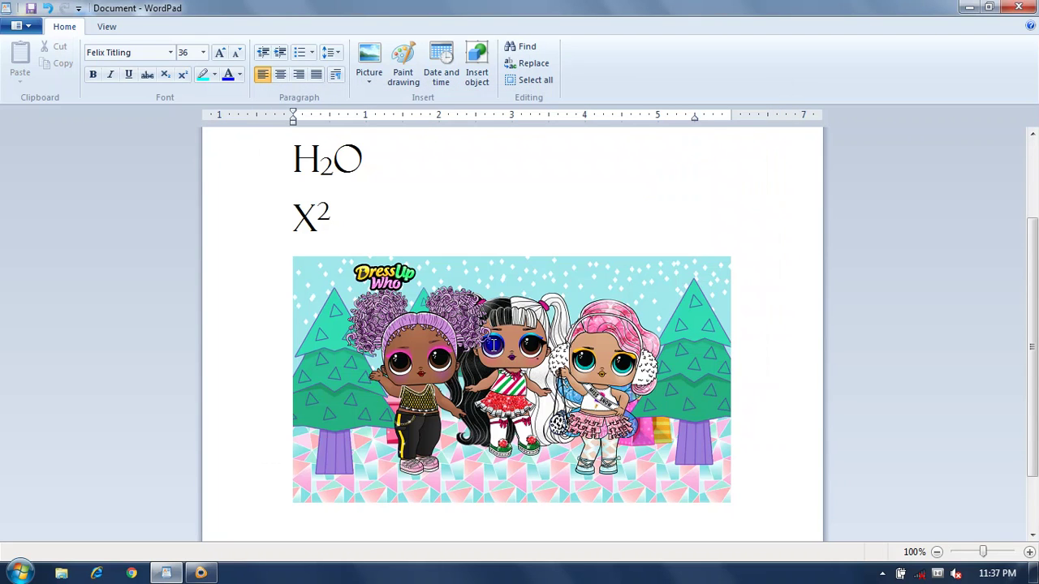
{"action": "scroll", "coordinate": [556, 377], "scroll_direction": "down", "scroll_amount": 1}
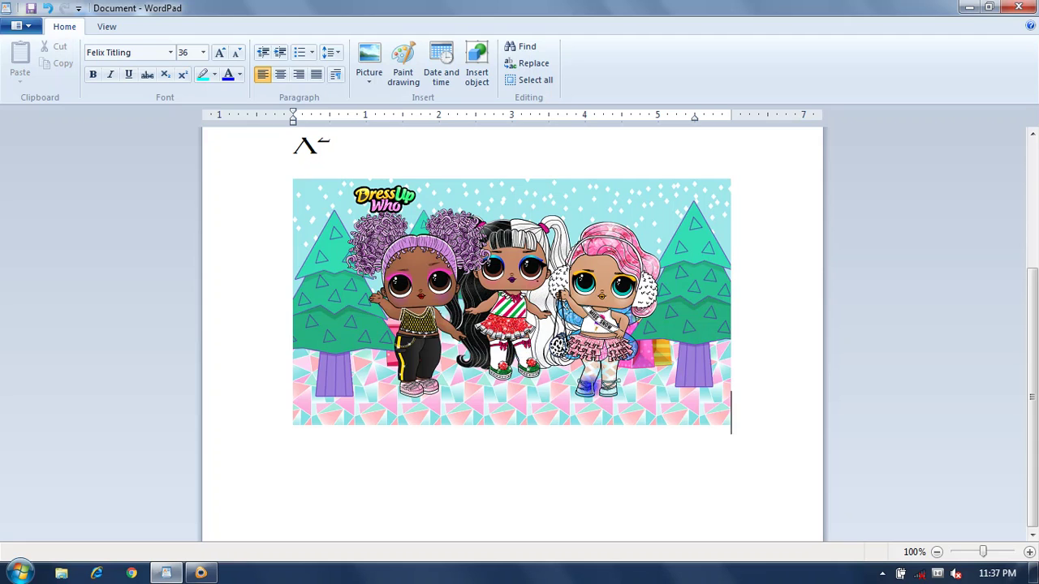
{"action": "scroll", "coordinate": [554, 357], "scroll_direction": "up", "scroll_amount": 3}
{"action": "left_click", "coordinate": [555, 394]}
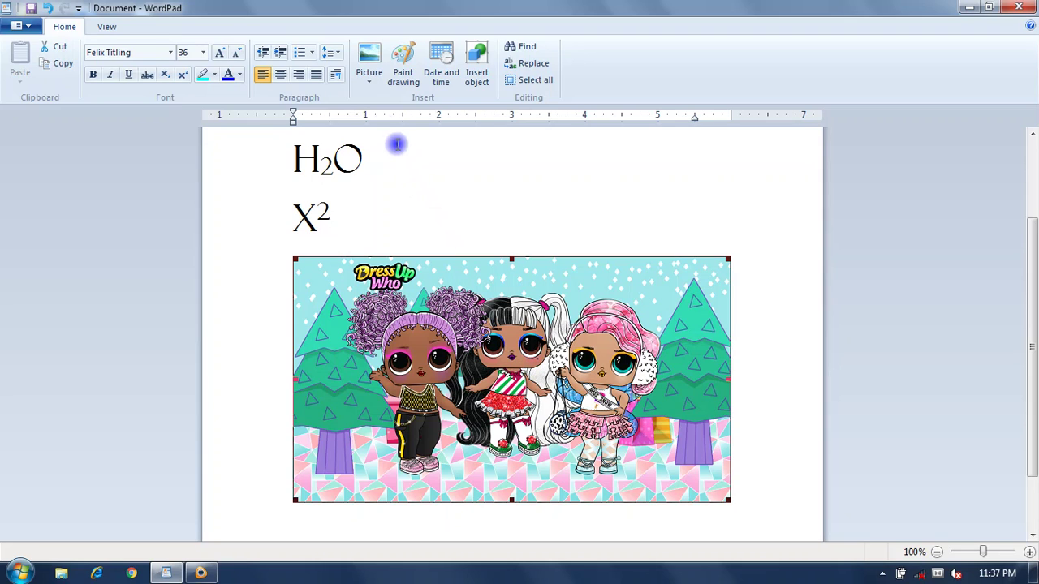
- Change the selected picture to the tom_clancys_splinter_cell_conviction wallpaper and select it
{"action": "left_click", "coordinate": [369, 81]}
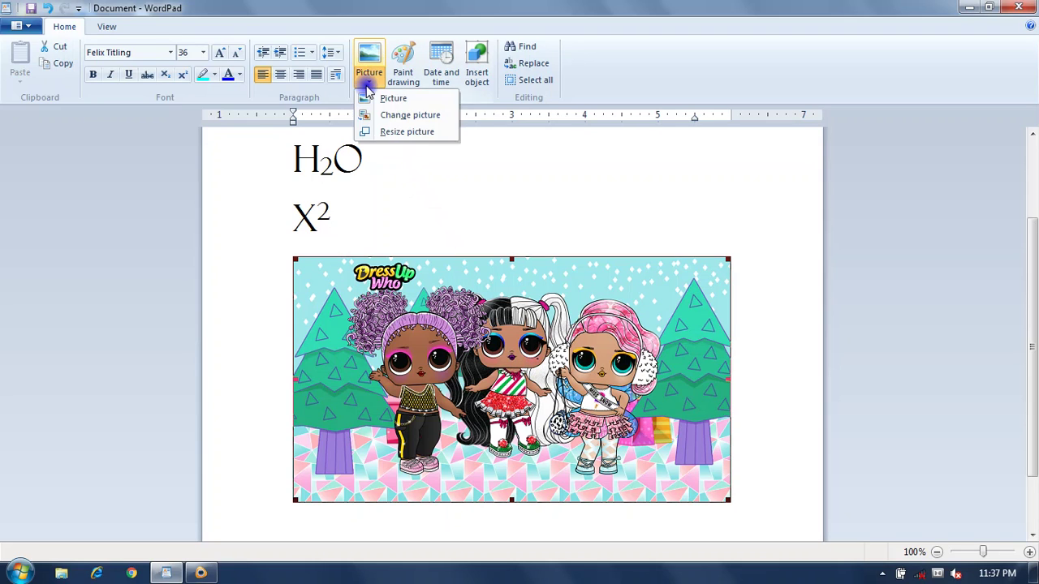
{"action": "left_click", "coordinate": [409, 116]}
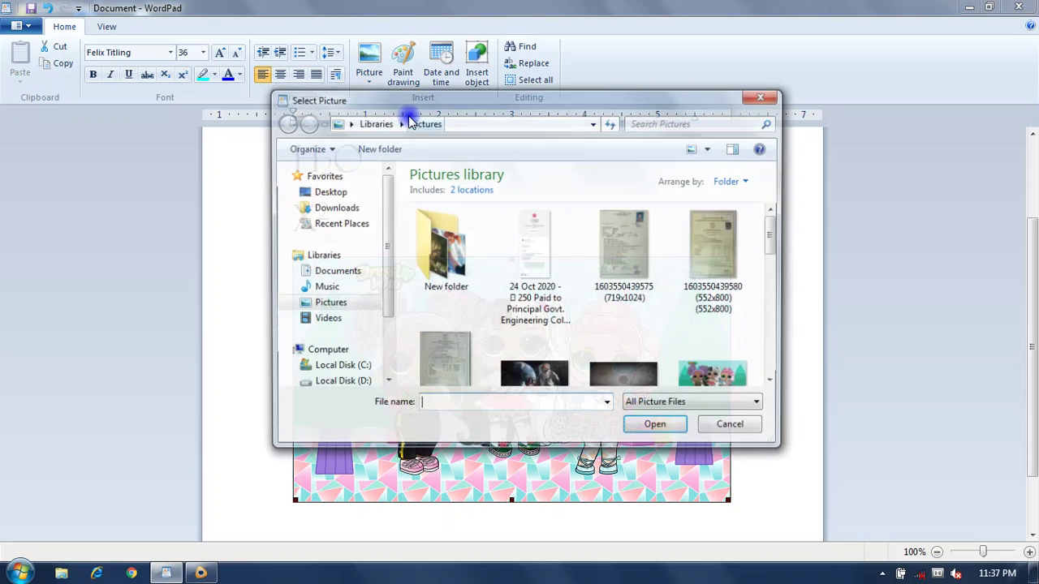
{"action": "left_click_drag", "start_coordinate": [771, 224], "coordinate": [775, 268]}
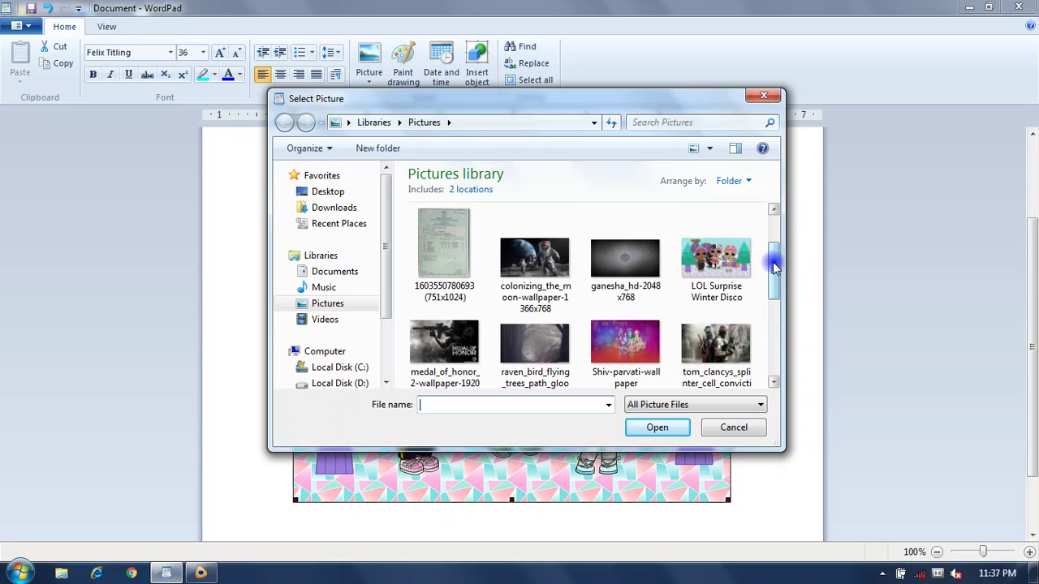
{"action": "left_click", "coordinate": [715, 344]}
{"action": "left_click", "coordinate": [637, 428]}
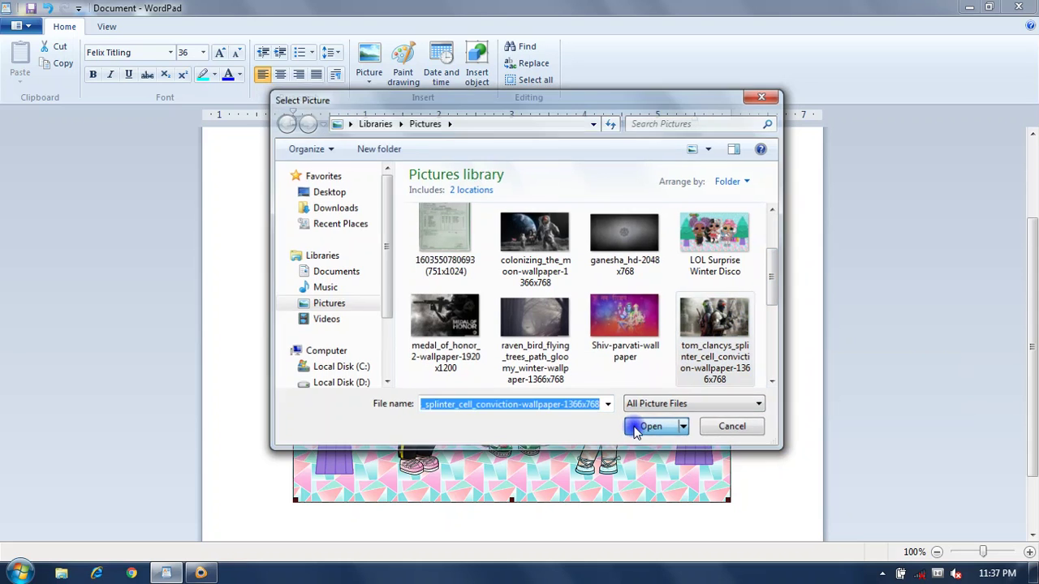
{"action": "scroll", "coordinate": [542, 376], "scroll_direction": "down", "scroll_amount": 2}
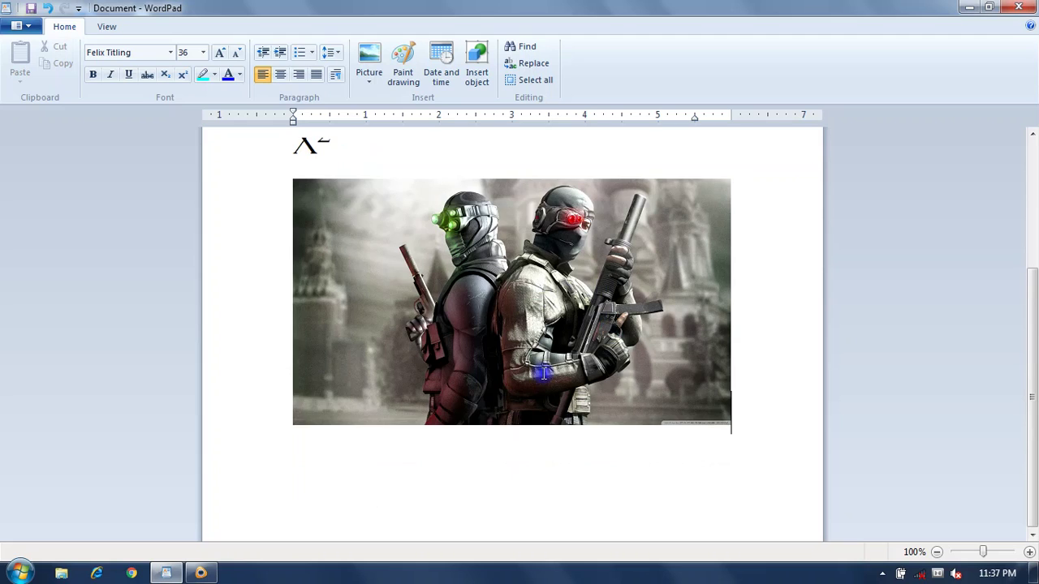
{"action": "left_click", "coordinate": [540, 357]}
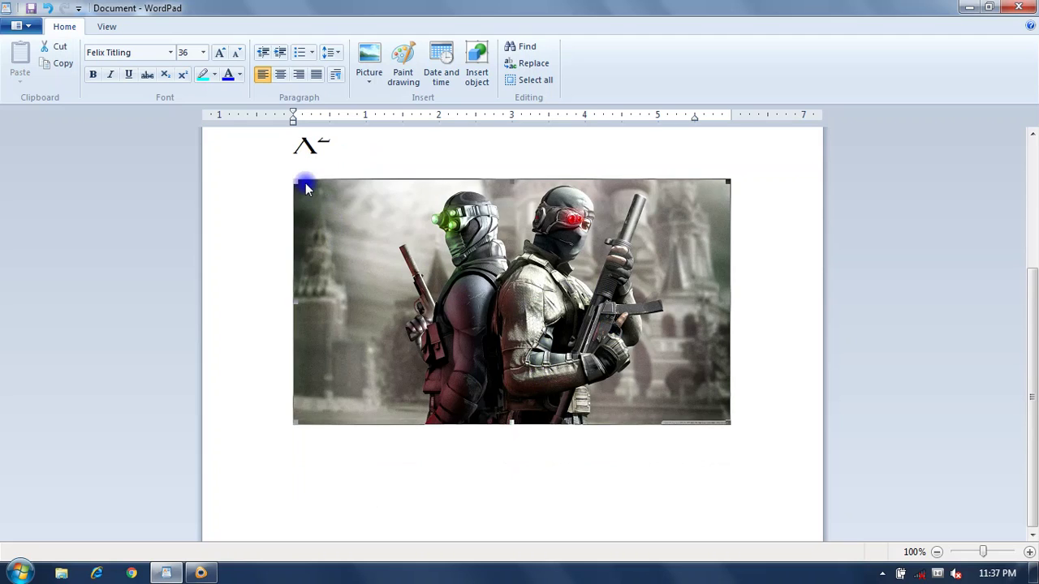
- Resize the picture to 30% with the aspect ratio locked
{"action": "left_click", "coordinate": [367, 79]}
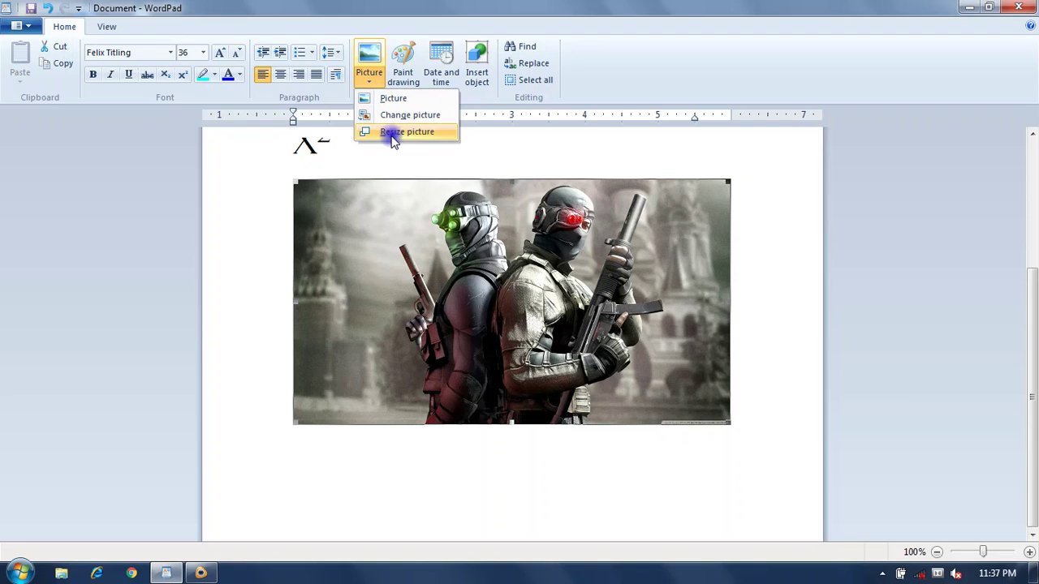
{"action": "left_click", "coordinate": [395, 133]}
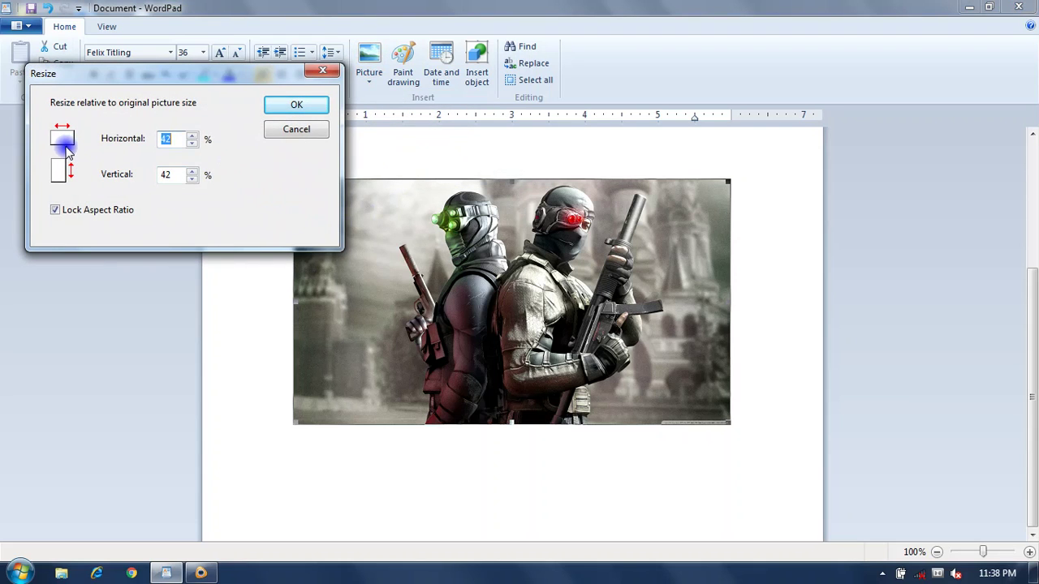
{"action": "left_click_drag", "start_coordinate": [122, 76], "coordinate": [168, 105]}
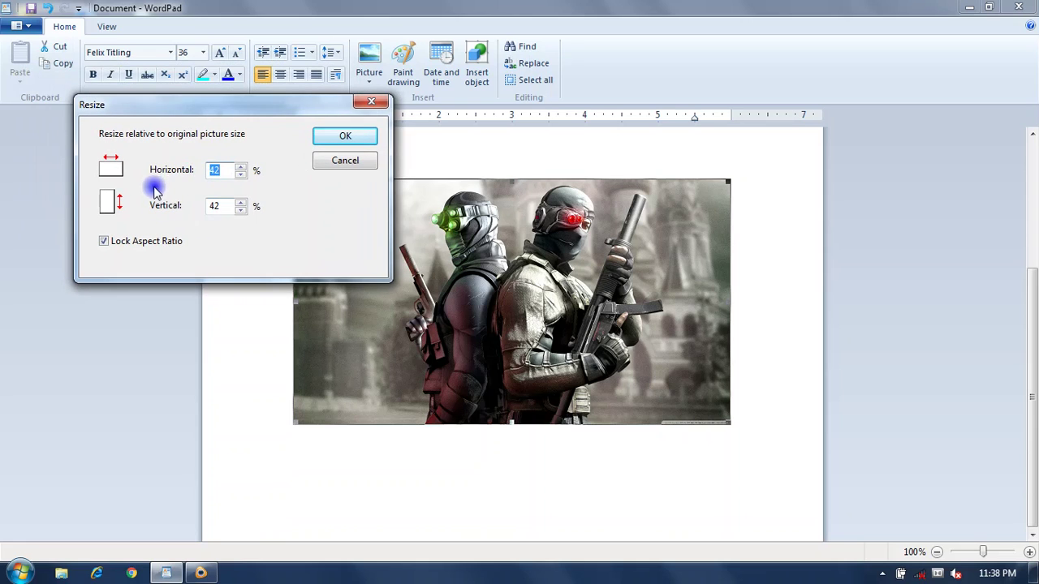
{"action": "left_click", "coordinate": [241, 177]}
{"action": "left_click", "coordinate": [240, 177]}
{"action": "left_click", "coordinate": [240, 177]}
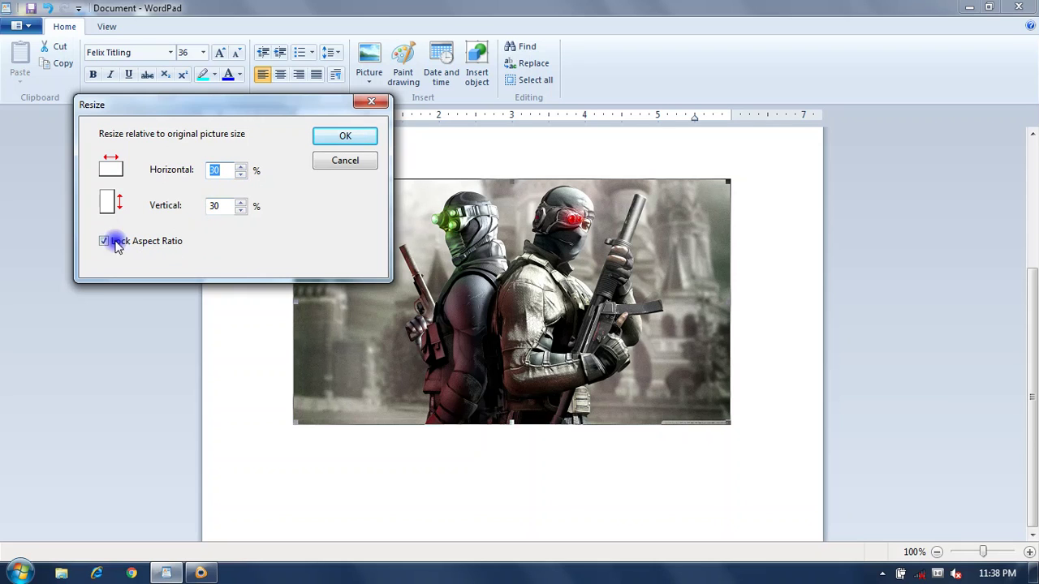
{"action": "left_click", "coordinate": [341, 136]}
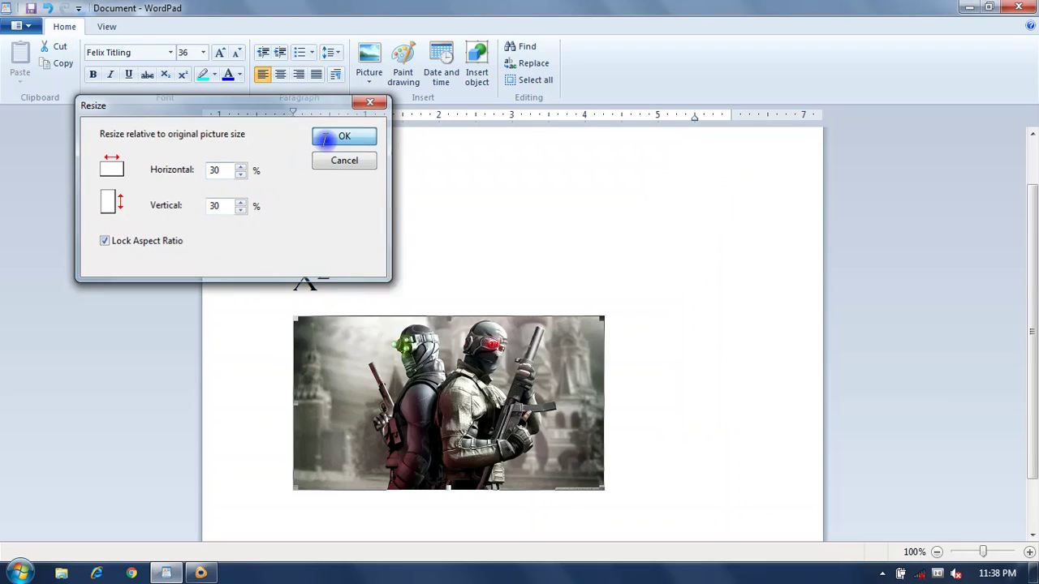
- Drag the picture's corner handles to stretch it nearly across the text width
{"action": "scroll", "coordinate": [430, 296], "scroll_direction": "down", "scroll_amount": 1}
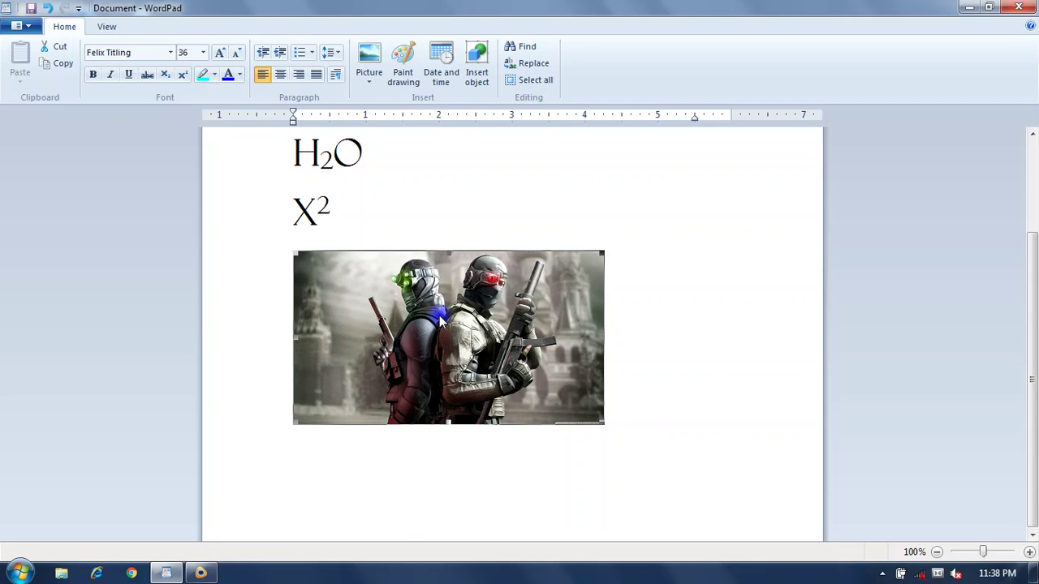
{"action": "left_click_drag", "start_coordinate": [601, 424], "coordinate": [738, 465]}
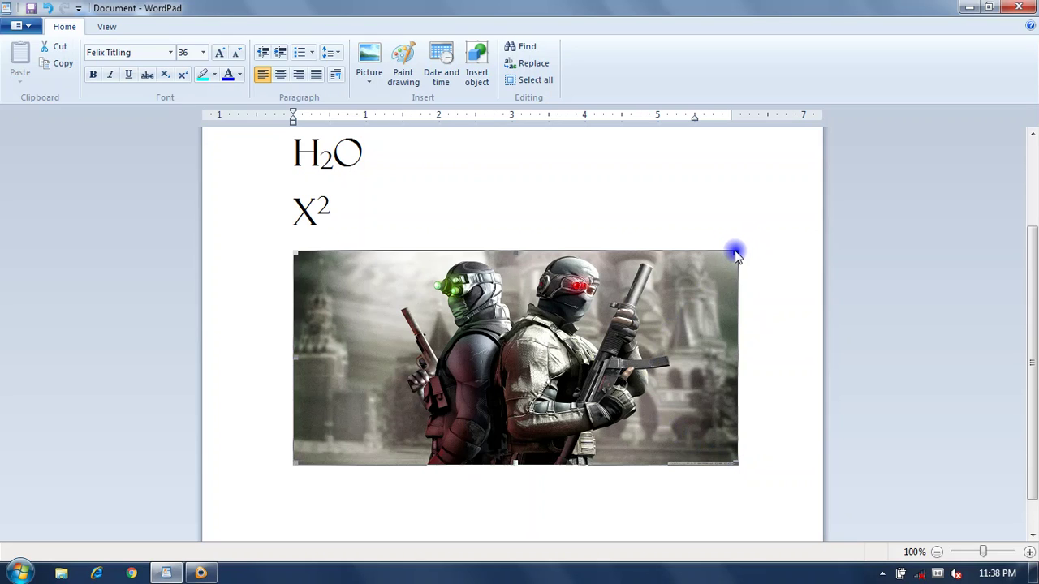
{"action": "left_click_drag", "start_coordinate": [738, 252], "coordinate": [764, 219]}
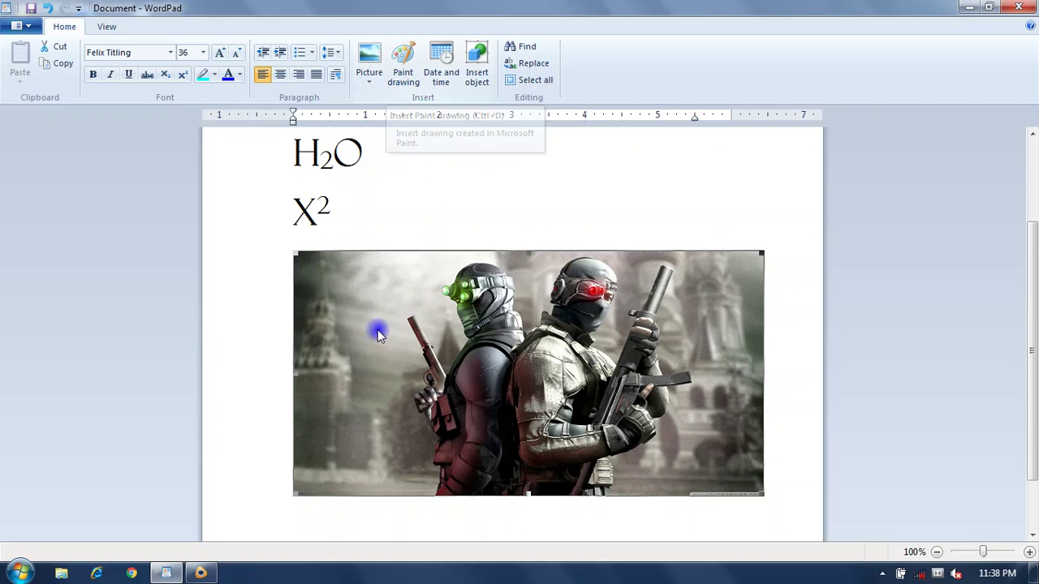
- Insert a new Paint drawing, enlarge its blank canvas to 1354 × 578 px, then close Paint
{"action": "left_click", "coordinate": [410, 81]}
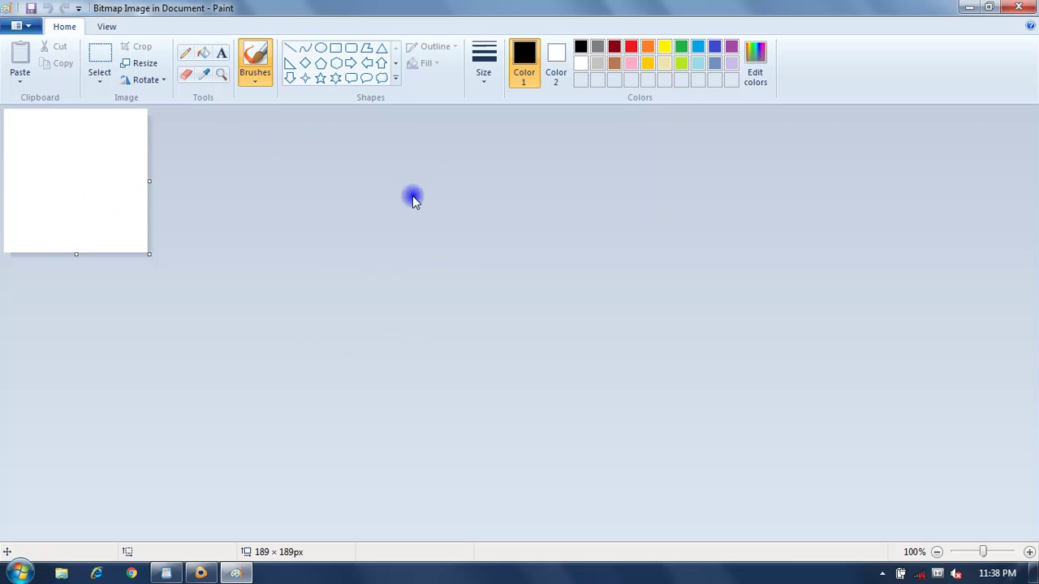
{"action": "left_click_drag", "start_coordinate": [146, 254], "coordinate": [1029, 549]}
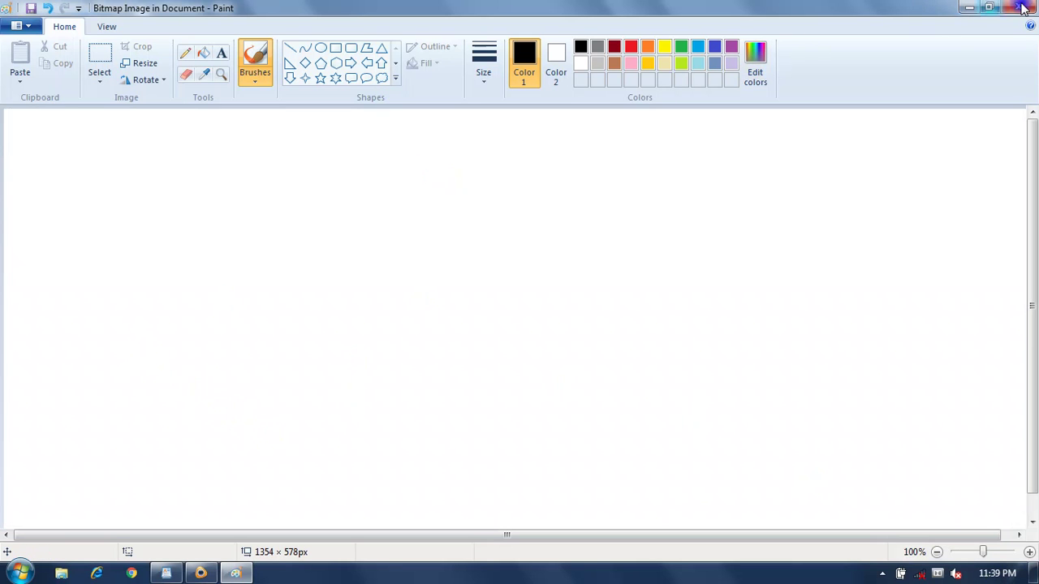
{"action": "left_click", "coordinate": [1018, 7]}
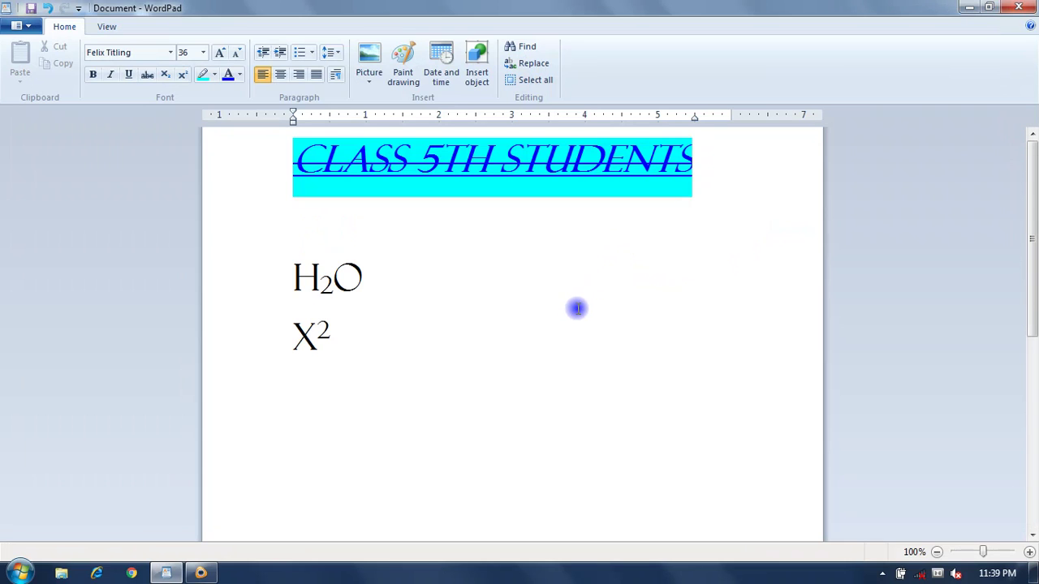
- Insert today's date in the '30 November, 2020' format
{"action": "left_click", "coordinate": [443, 78]}
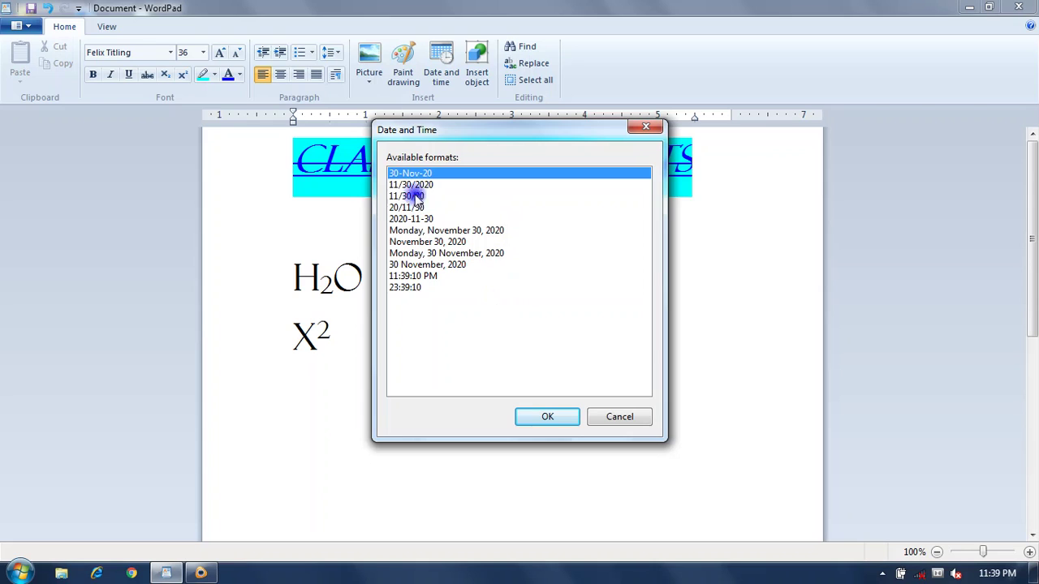
{"action": "left_click", "coordinate": [548, 423]}
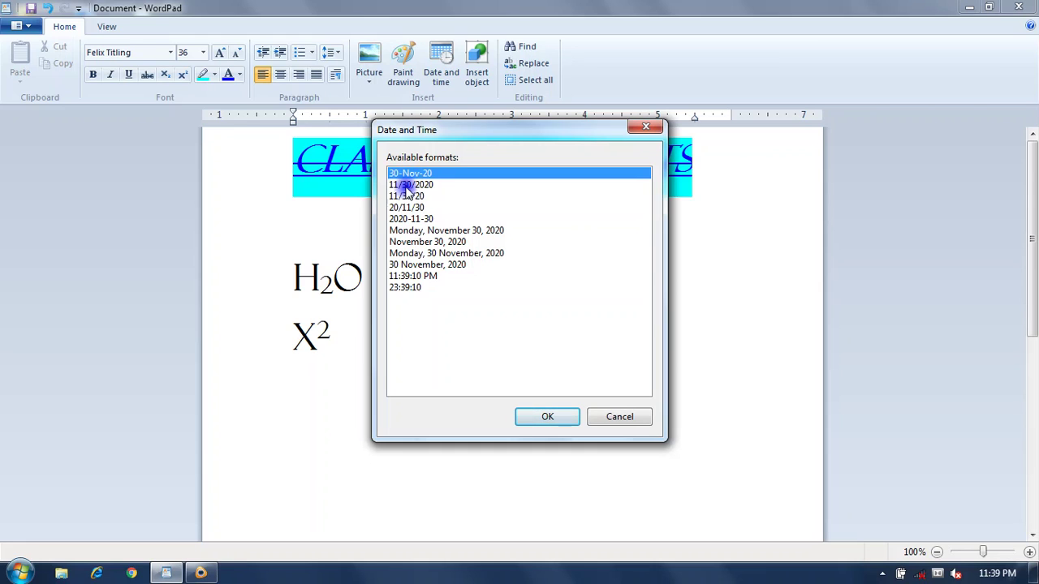
{"action": "left_click", "coordinate": [435, 266]}
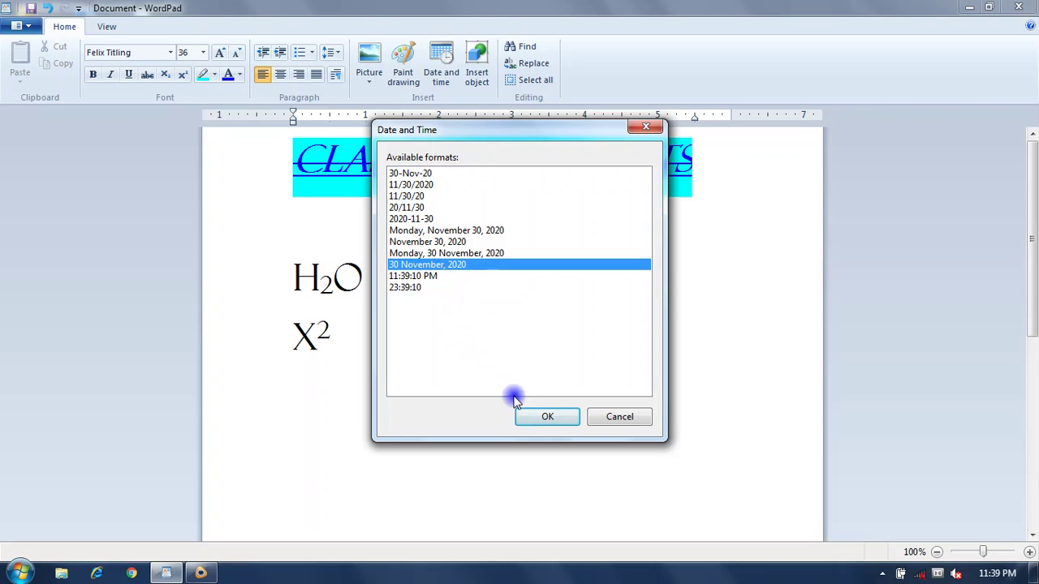
{"action": "left_click", "coordinate": [540, 417]}
{"action": "scroll", "coordinate": [540, 412], "scroll_direction": "down", "scroll_amount": 2}
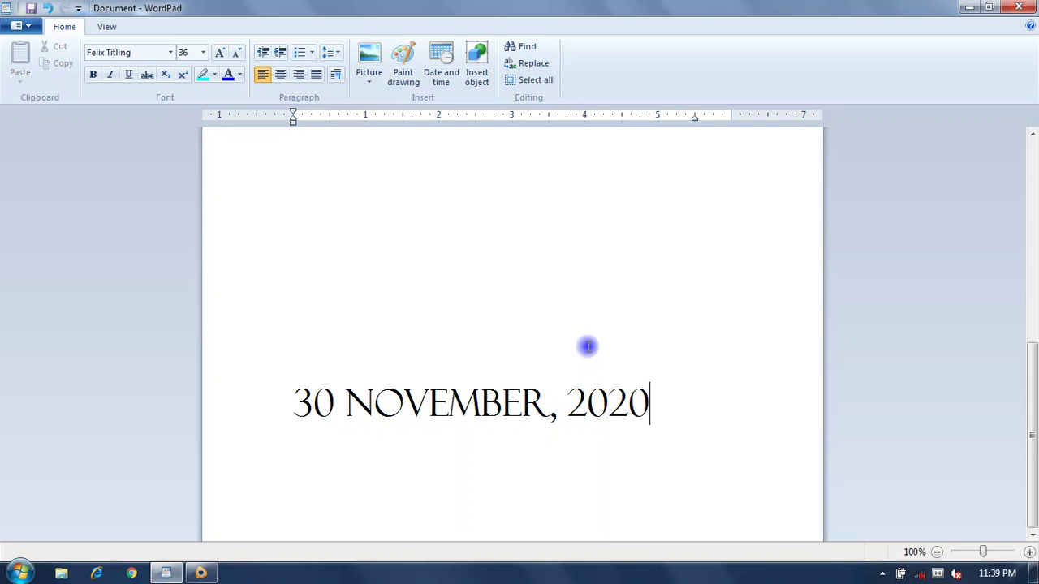
{"action": "scroll", "coordinate": [587, 347], "scroll_direction": "up", "scroll_amount": 5}
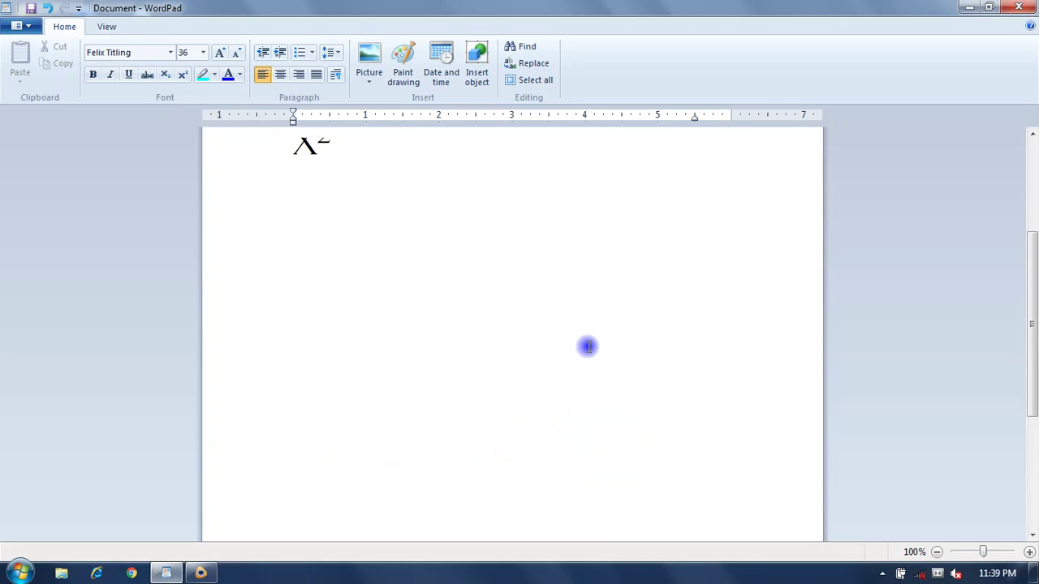
- Embed a new Microsoft Excel Worksheet object from the Insert object list
{"action": "left_click", "coordinate": [484, 75]}
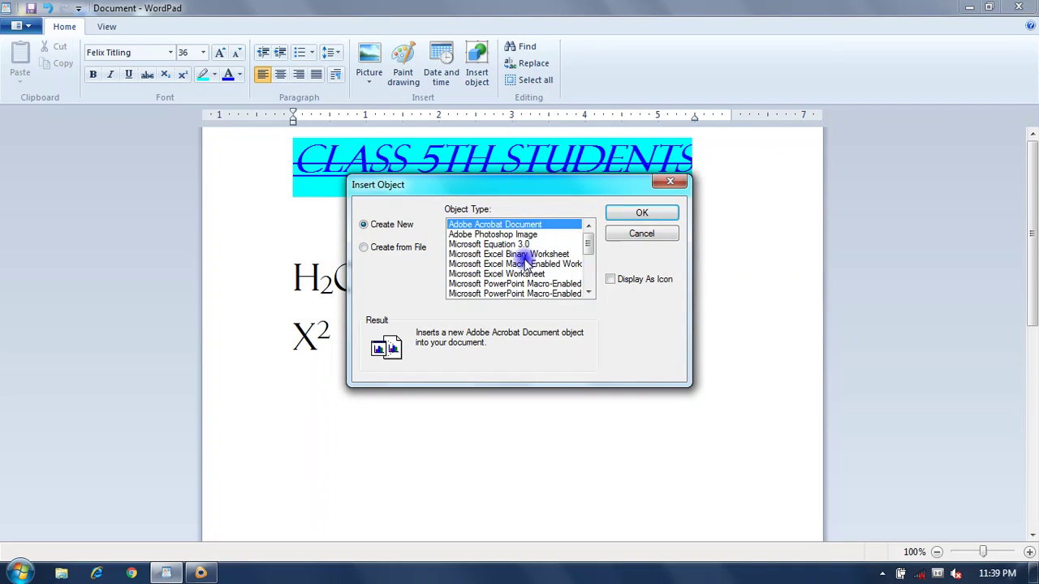
{"action": "mouse_move", "coordinate": [589, 248]}
{"action": "left_mouse_down"}
{"action": "mouse_move", "coordinate": [592, 292]}
{"action": "mouse_move", "coordinate": [596, 260]}
{"action": "left_mouse_up"}
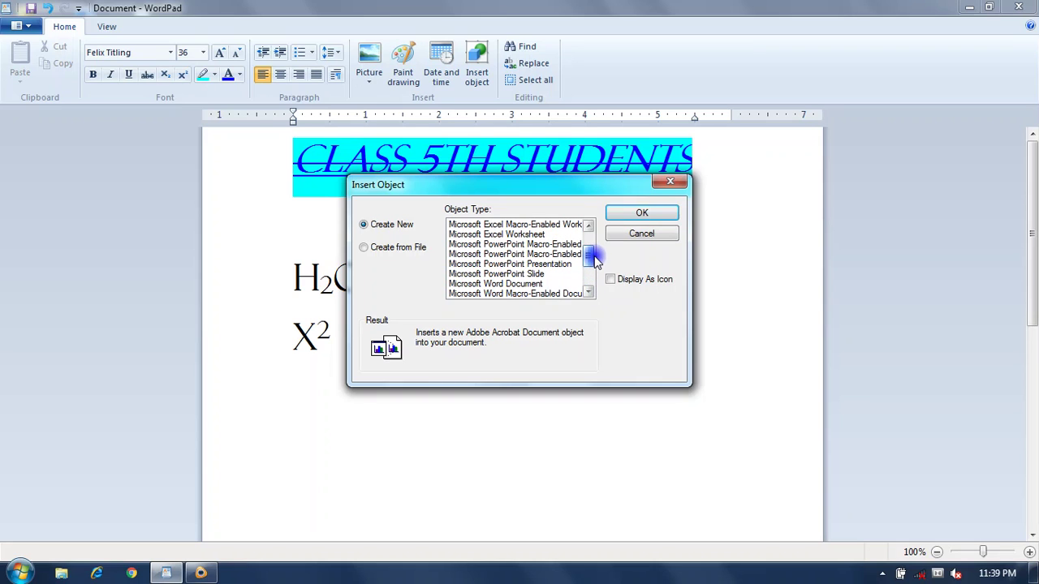
{"action": "left_click", "coordinate": [511, 234]}
{"action": "left_click", "coordinate": [630, 213]}
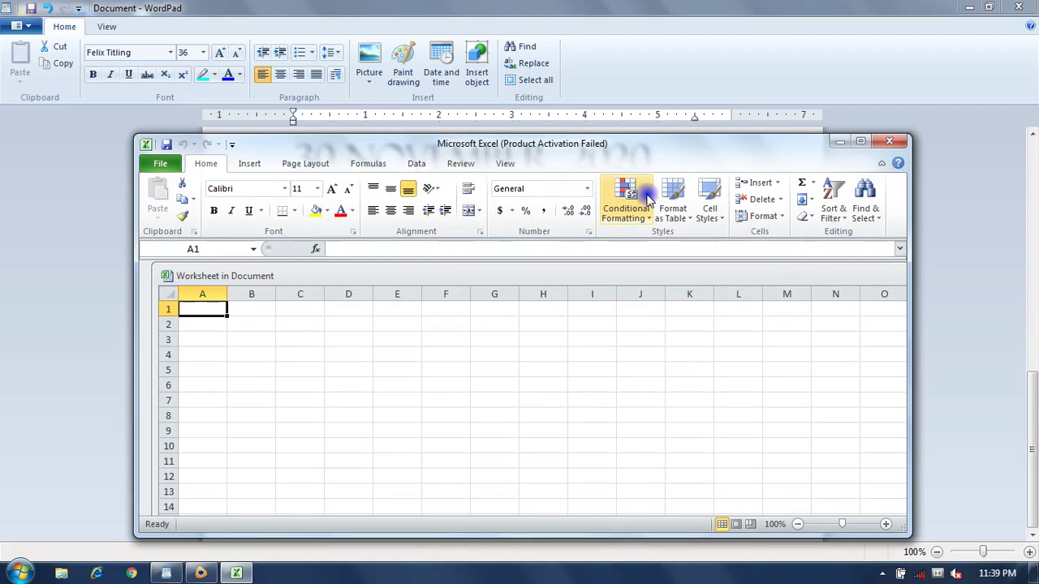
- Move the Excel window down and close it, leaving the blank worksheet below the date
{"action": "left_click_drag", "start_coordinate": [630, 154], "coordinate": [624, 173]}
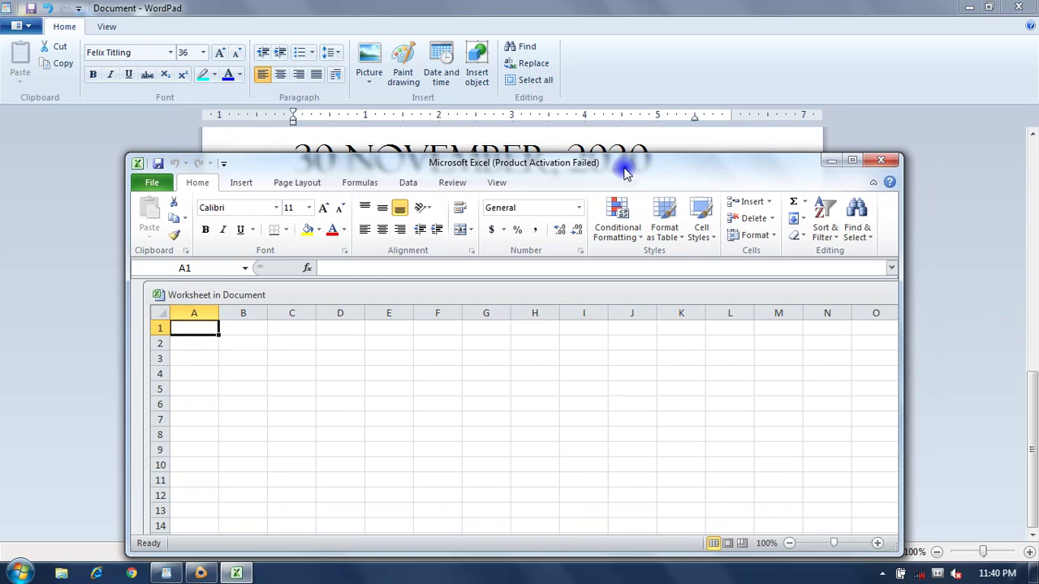
{"action": "left_click", "coordinate": [880, 160]}
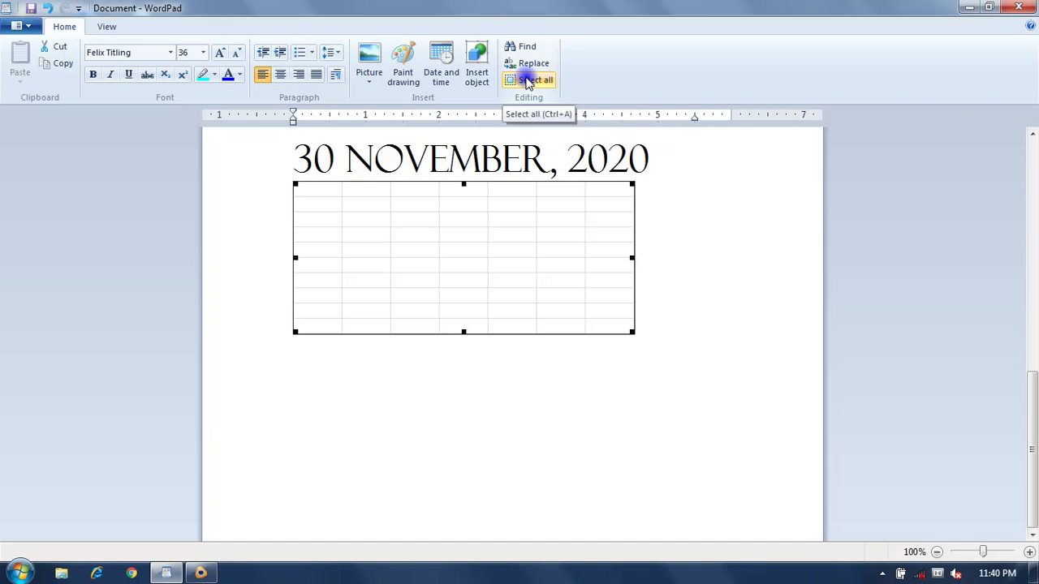
- Select the whole document, deselect after H2O, and scroll through it before showing View settings
{"action": "left_click", "coordinate": [527, 81]}
{"action": "scroll", "coordinate": [670, 262], "scroll_direction": "up", "scroll_amount": 5}
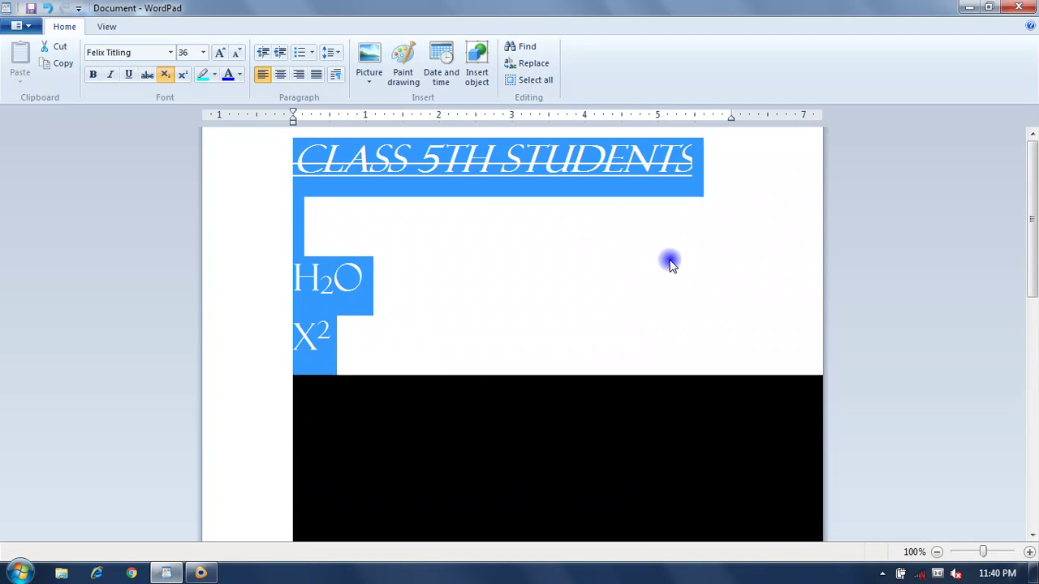
{"action": "left_click", "coordinate": [603, 278]}
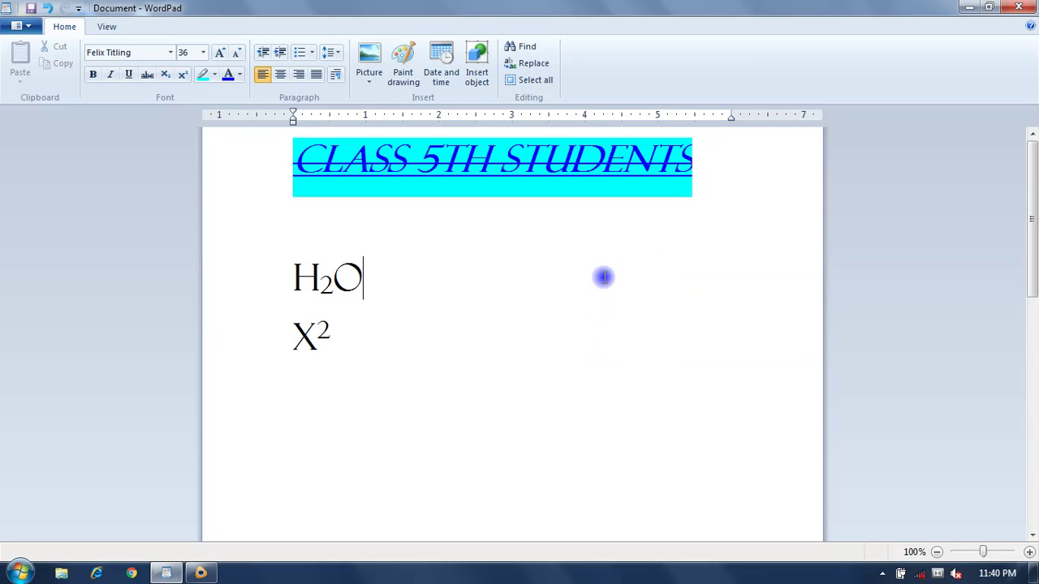
{"action": "scroll", "coordinate": [604, 279], "scroll_direction": "down", "scroll_amount": 5}
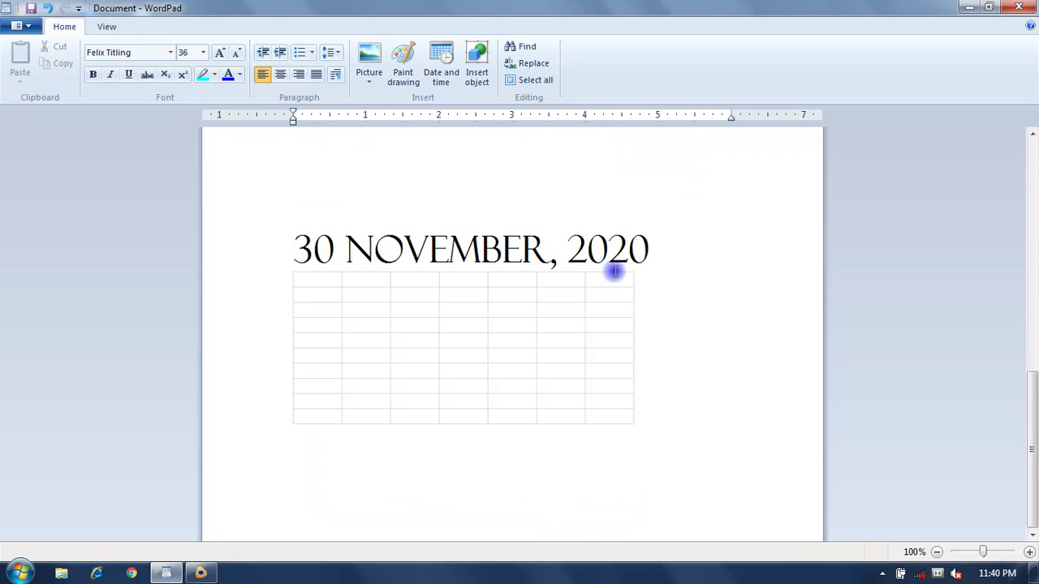
{"action": "scroll", "coordinate": [615, 272], "scroll_direction": "up", "scroll_amount": 5}
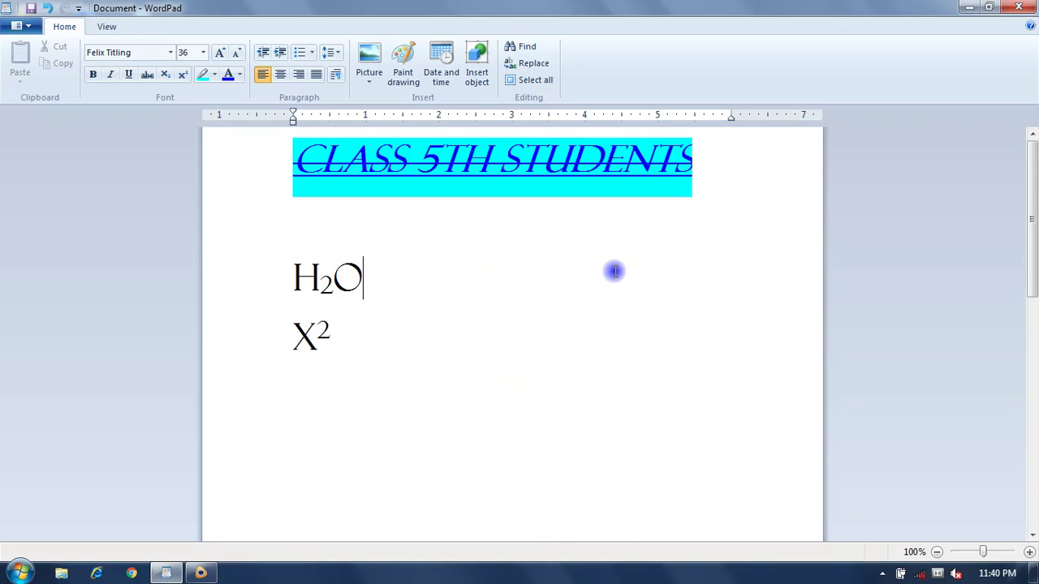
{"action": "left_click", "coordinate": [106, 28]}
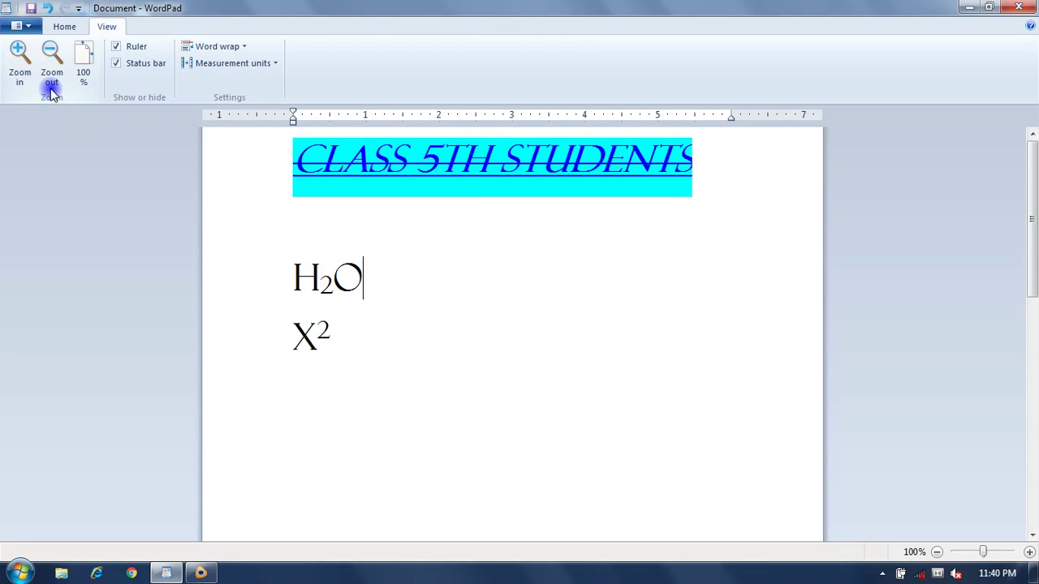
- Zoom in to 110%, then zoom the document out step by step to 60%
{"action": "left_click", "coordinate": [19, 65]}
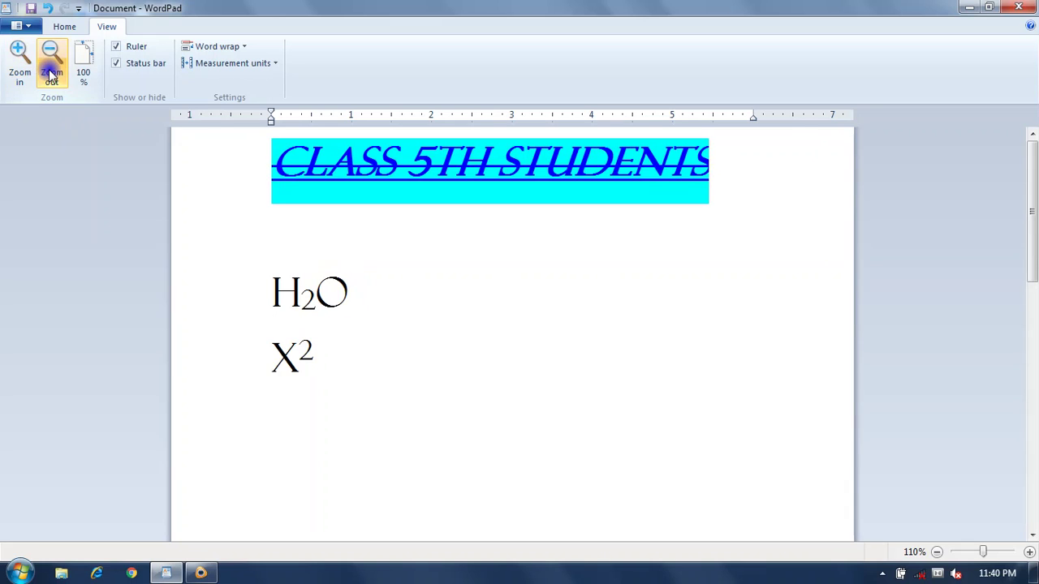
{"action": "left_click", "coordinate": [47, 74]}
{"action": "left_click", "coordinate": [50, 75]}
{"action": "left_click", "coordinate": [50, 75]}
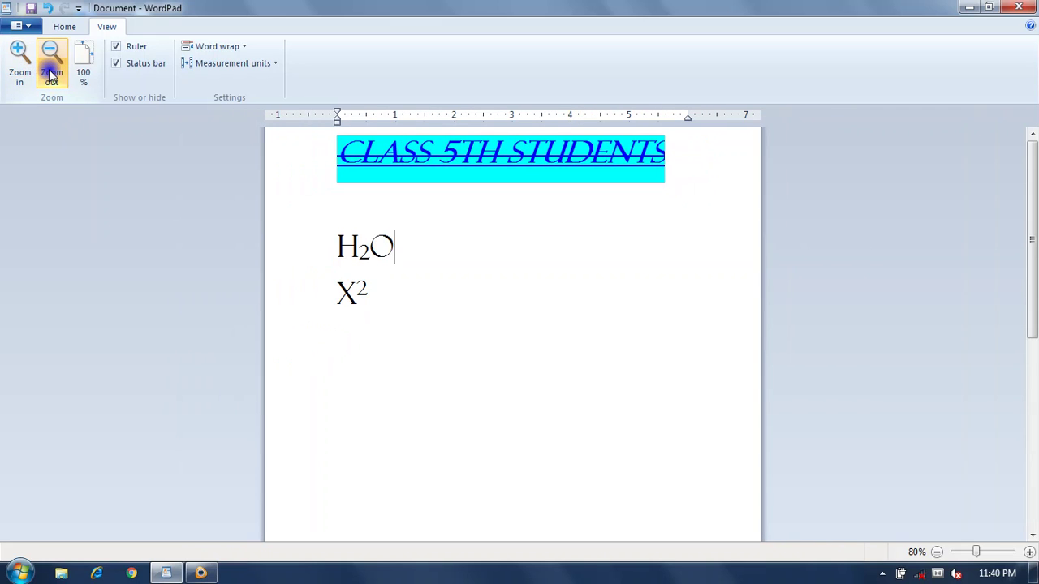
{"action": "left_click", "coordinate": [50, 75]}
{"action": "left_click", "coordinate": [50, 75]}
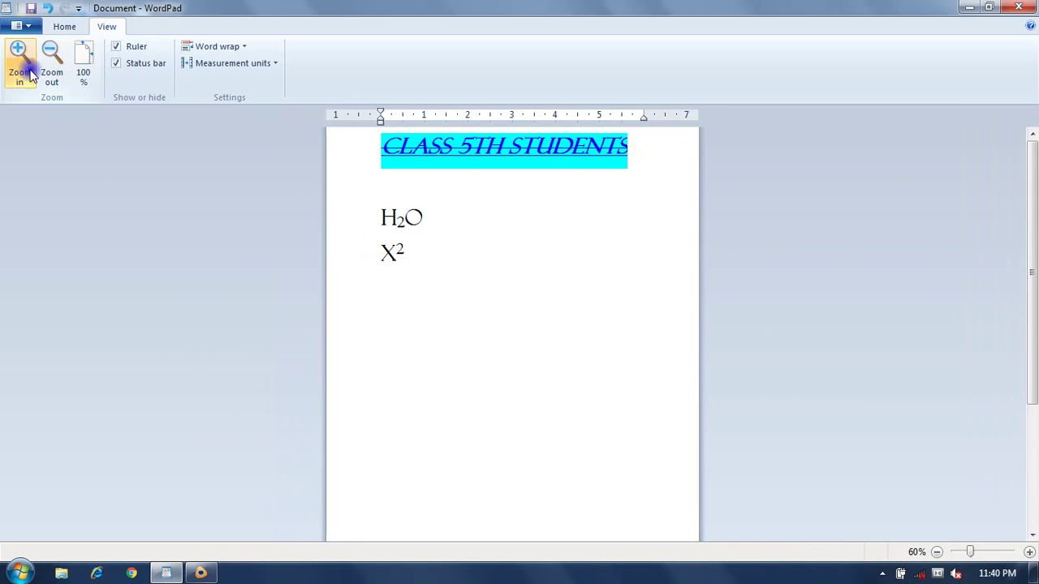
- Zoom back in from 60% in 10% steps until the view reads 120%
{"action": "left_click", "coordinate": [20, 65]}
{"action": "left_click", "coordinate": [25, 69]}
{"action": "left_click", "coordinate": [26, 71]}
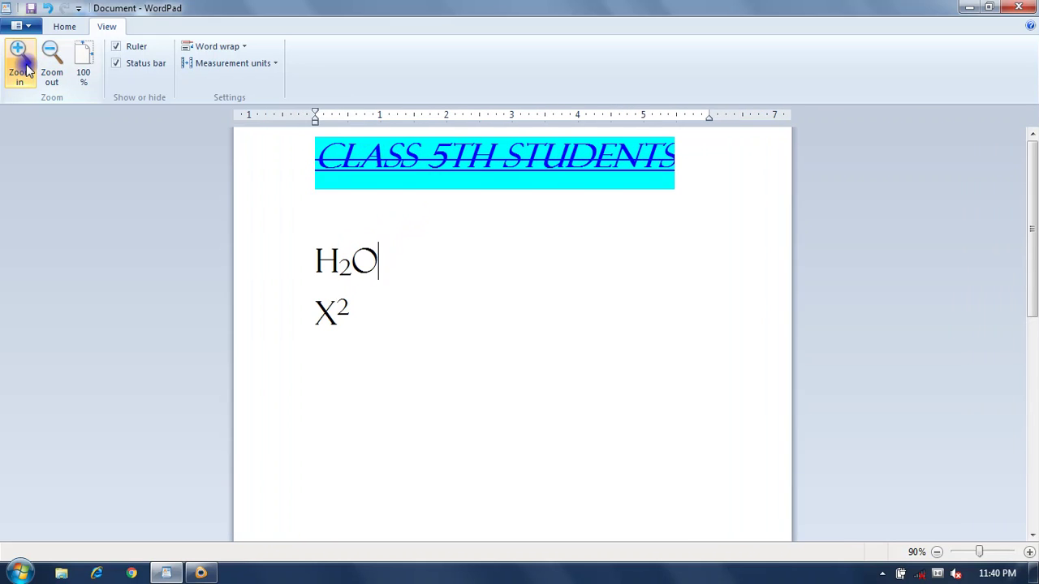
{"action": "left_click", "coordinate": [26, 71]}
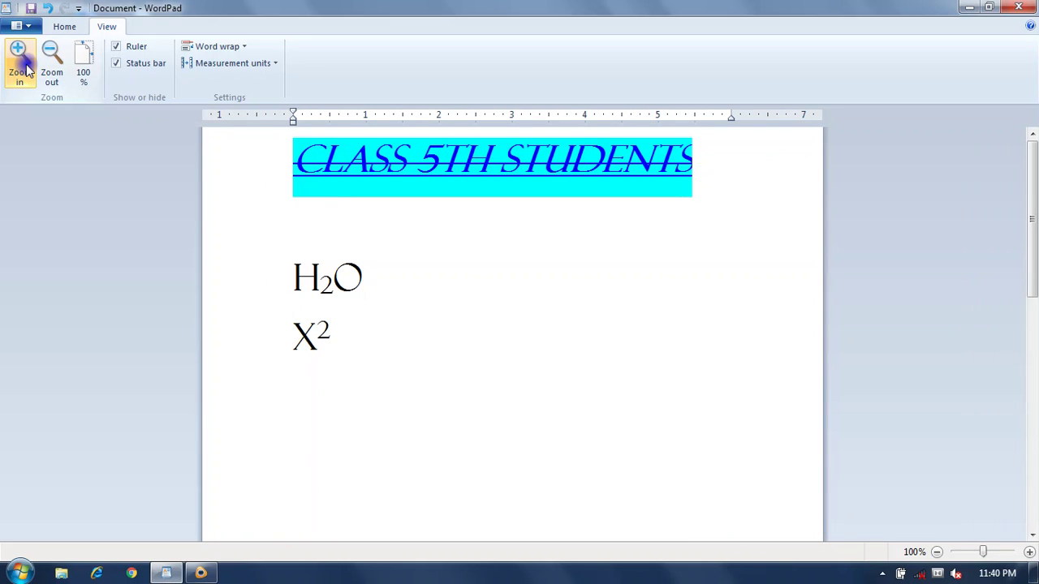
{"action": "left_click", "coordinate": [26, 70]}
{"action": "left_click", "coordinate": [26, 71]}
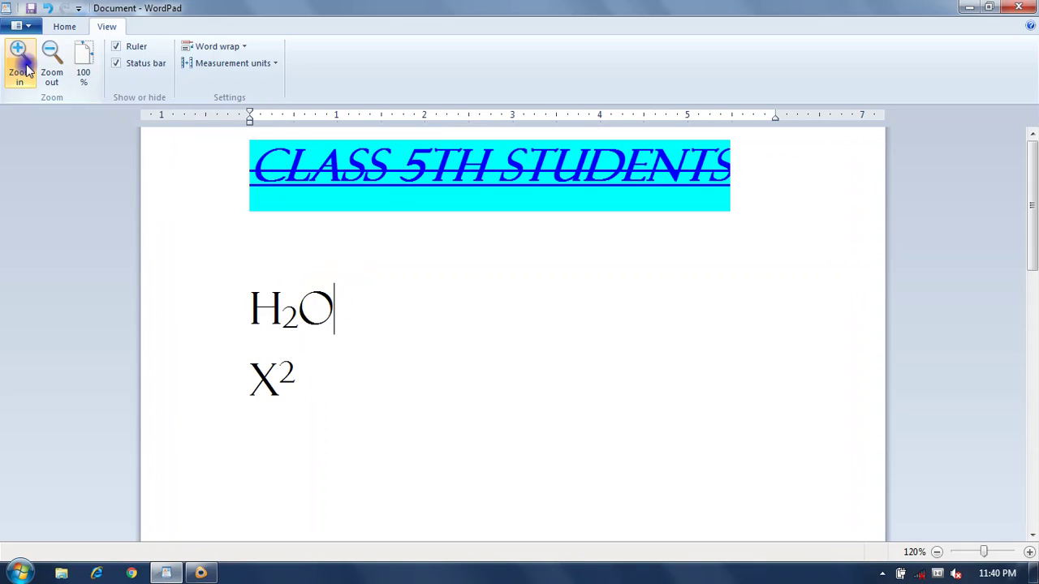